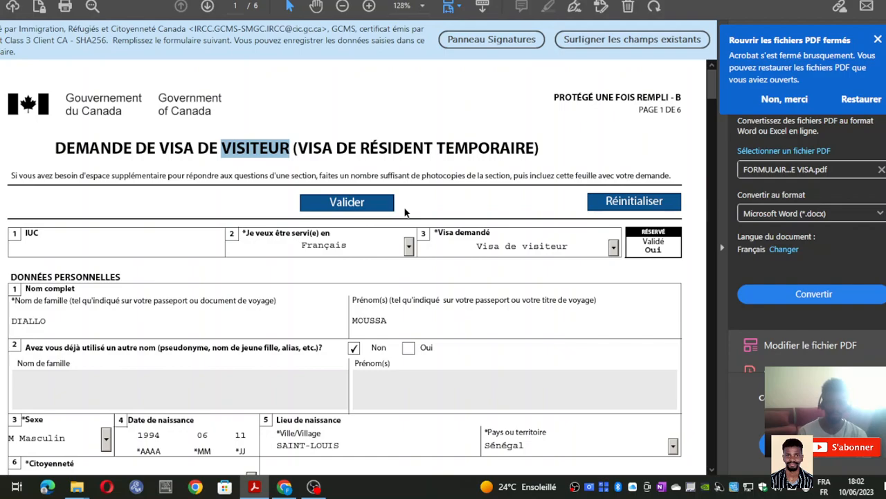
- Clear the highlight on the word VISITEUR and place the cursor in the IUC field
{"action": "scroll", "coordinate": [478, 135], "scroll_direction": "down", "scroll_amount": 1}
{"action": "scroll", "coordinate": [415, 145], "scroll_direction": "up", "scroll_amount": 1}
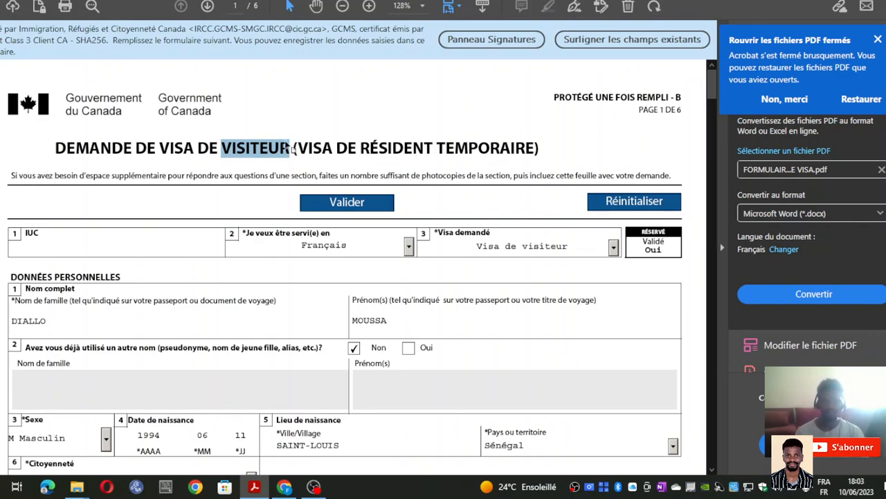
{"action": "left_click", "coordinate": [311, 127]}
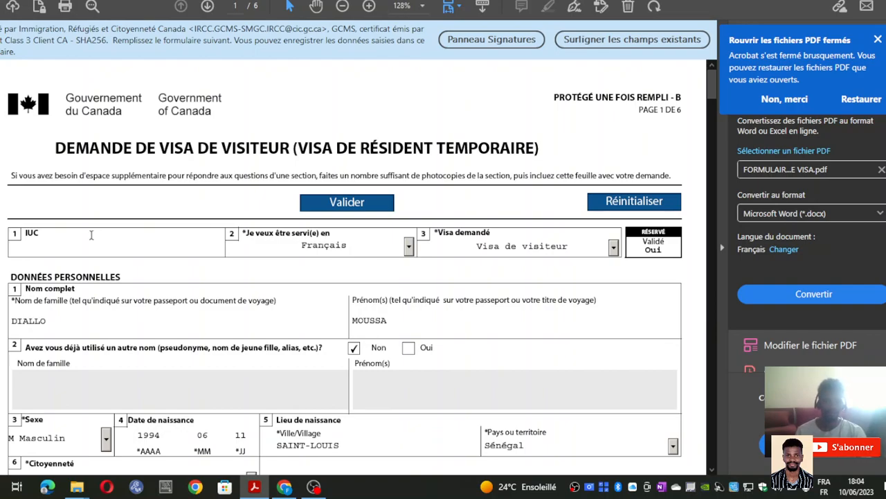
{"action": "scroll", "coordinate": [402, 219], "scroll_direction": "down", "scroll_amount": 4}
{"action": "scroll", "coordinate": [401, 219], "scroll_direction": "up", "scroll_amount": 4}
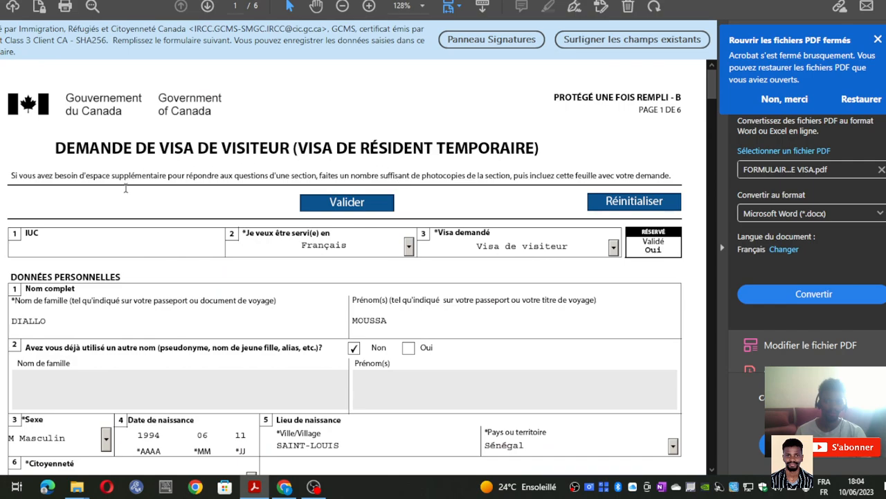
{"action": "left_click", "coordinate": [52, 251]}
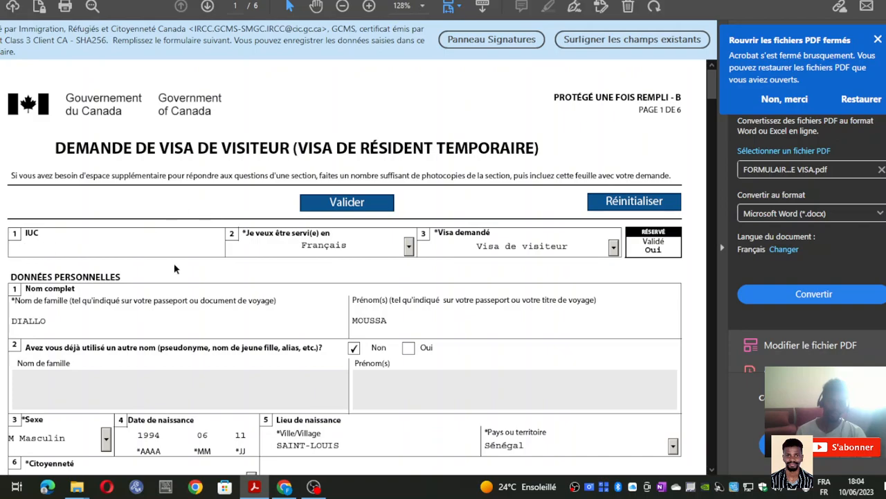
- Confirm service language stays Français and requested visa type stays Visa de visiteur
{"action": "scroll", "coordinate": [374, 242], "scroll_direction": "down", "scroll_amount": 1}
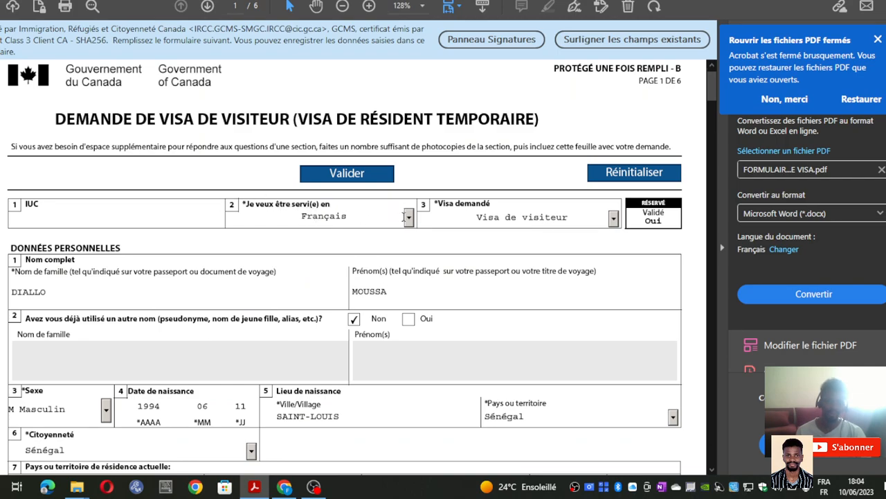
{"action": "left_click", "coordinate": [408, 218]}
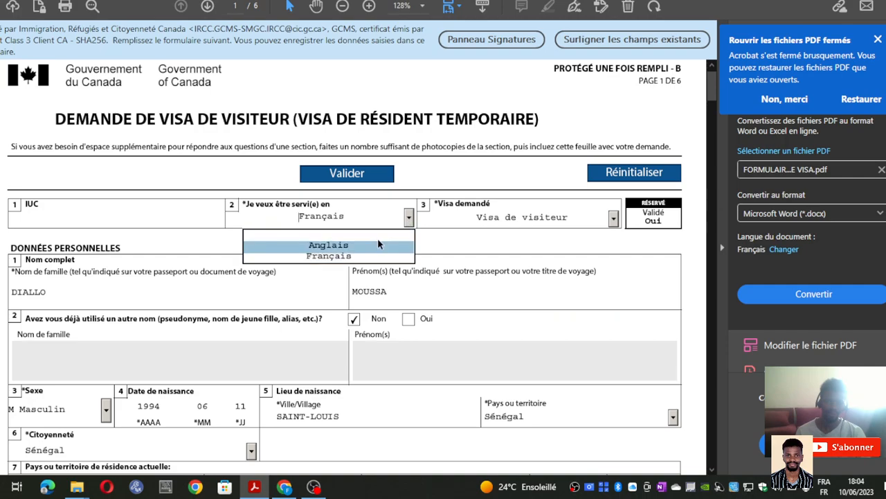
{"action": "left_click", "coordinate": [408, 218]}
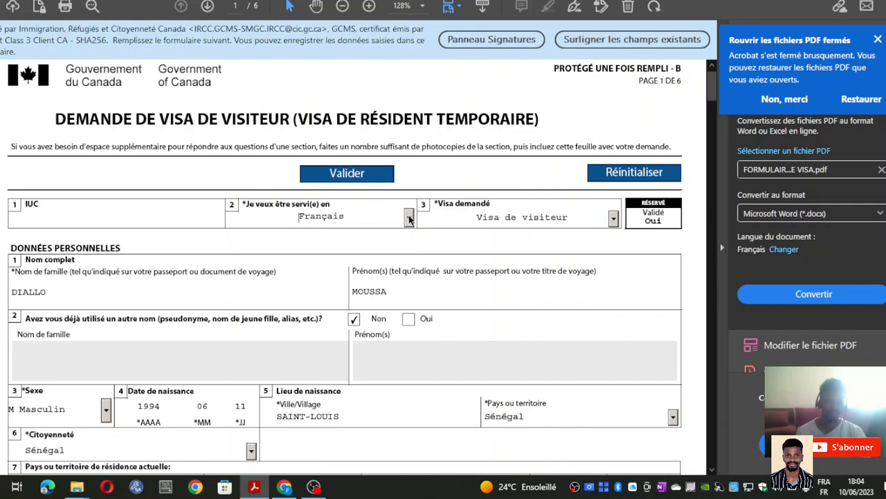
{"action": "left_click", "coordinate": [614, 218]}
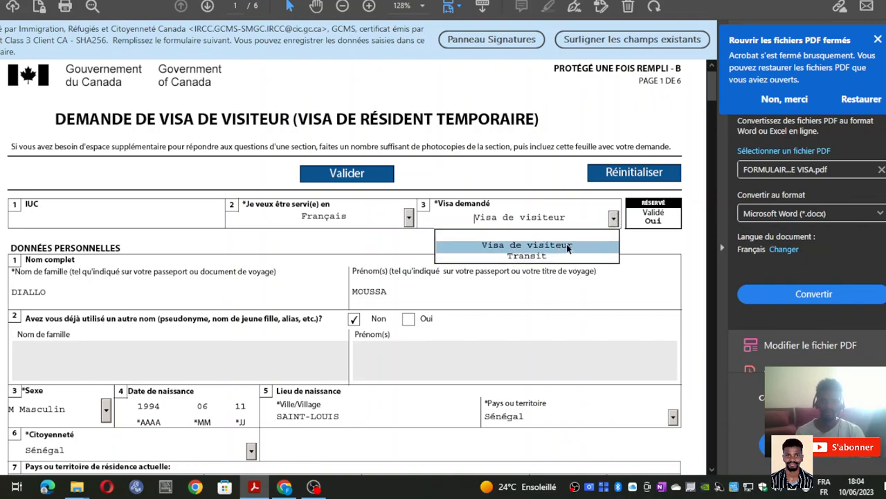
{"action": "left_click", "coordinate": [613, 219]}
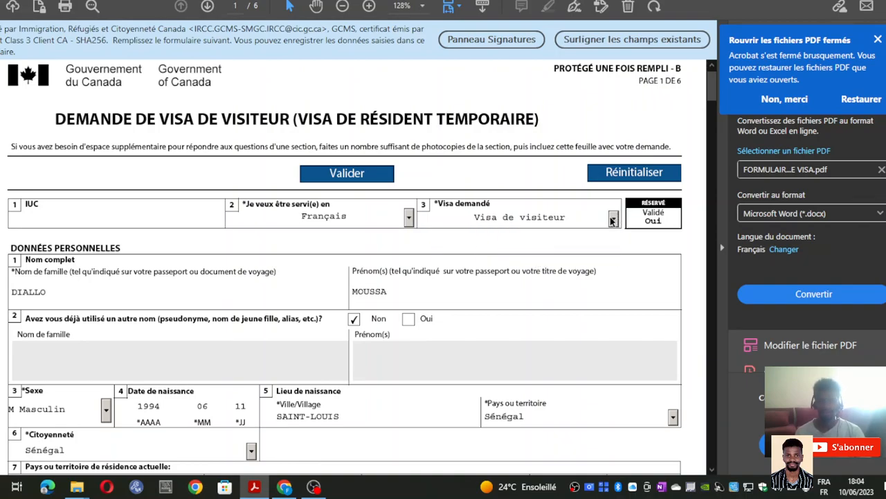
{"action": "left_click", "coordinate": [613, 219]}
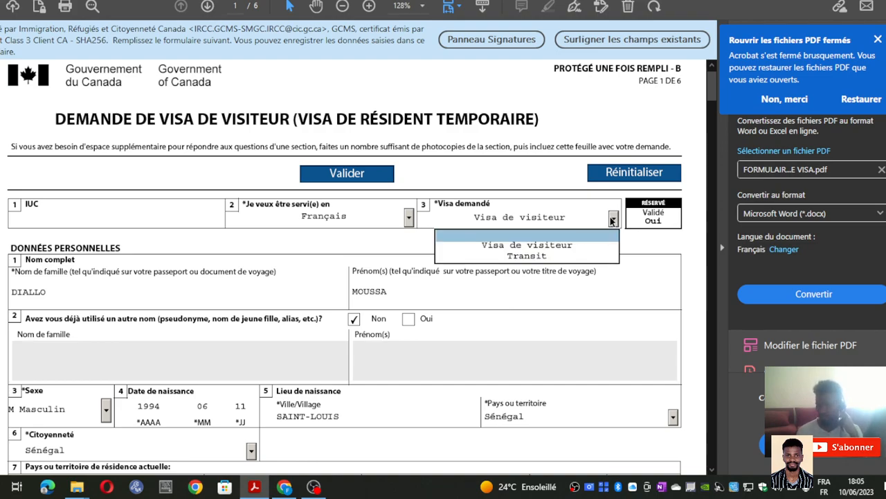
{"action": "left_click", "coordinate": [614, 220]}
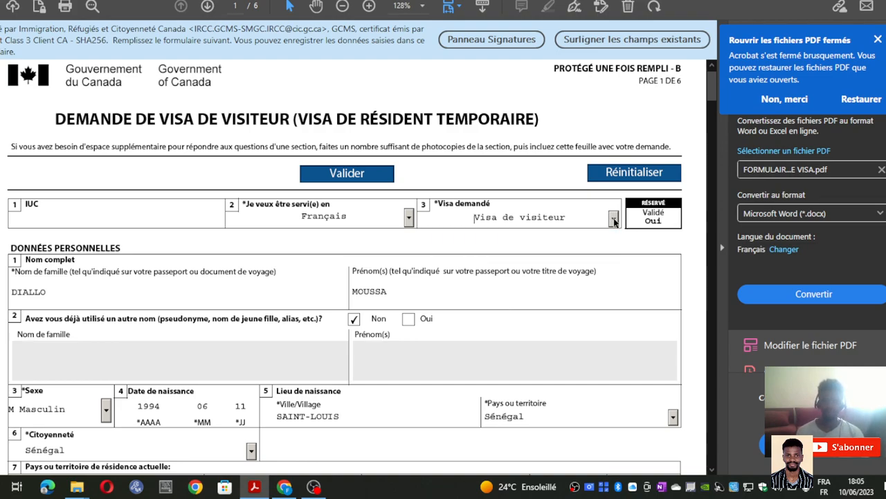
- Try alternate names BA and MOUSS under question 2, then revert the answer to Non
{"action": "scroll", "coordinate": [333, 262], "scroll_direction": "down", "scroll_amount": 3}
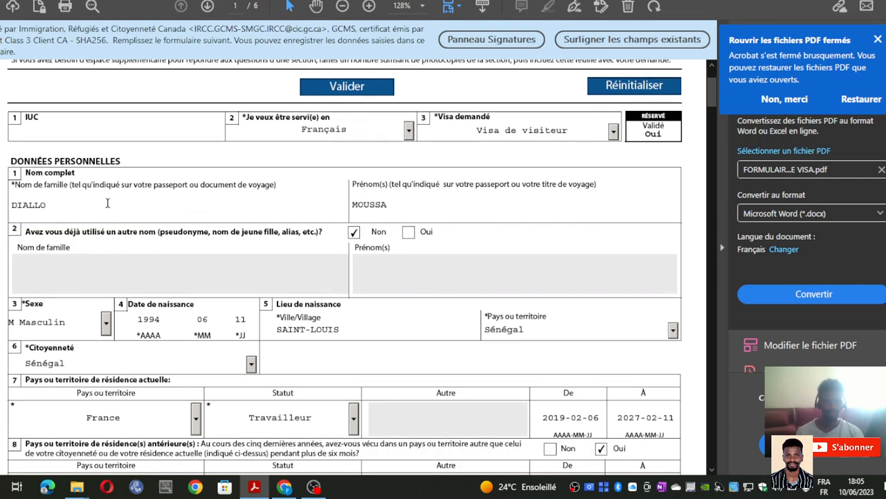
{"action": "left_click", "coordinate": [413, 208]}
{"action": "scroll", "coordinate": [71, 243], "scroll_direction": "down", "scroll_amount": 1}
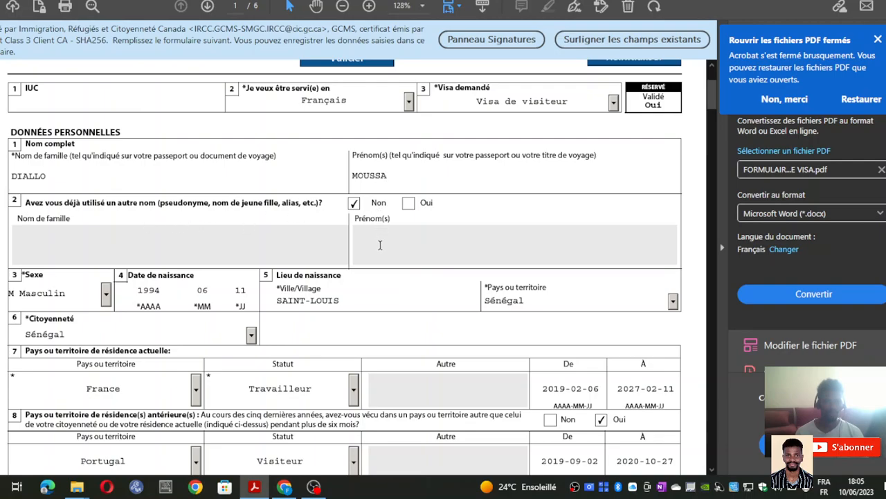
{"action": "left_click", "coordinate": [408, 203]}
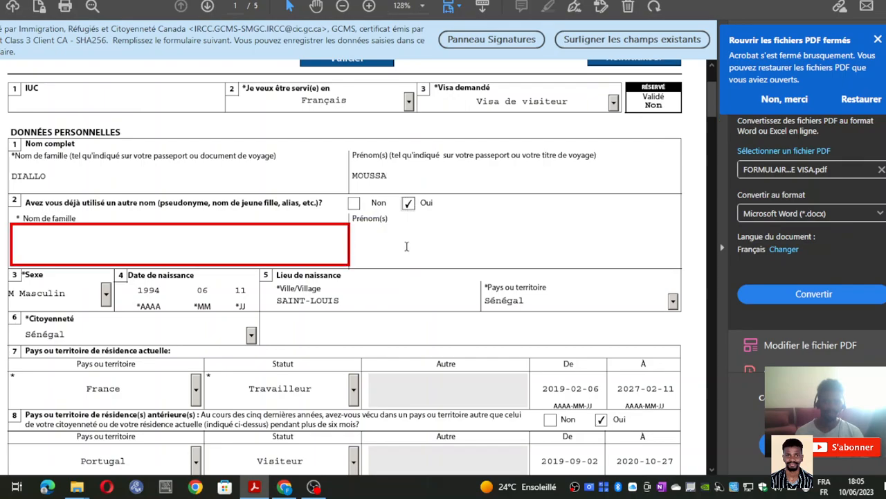
{"action": "left_click", "coordinate": [217, 248]}
{"action": "type", "text": "F"}
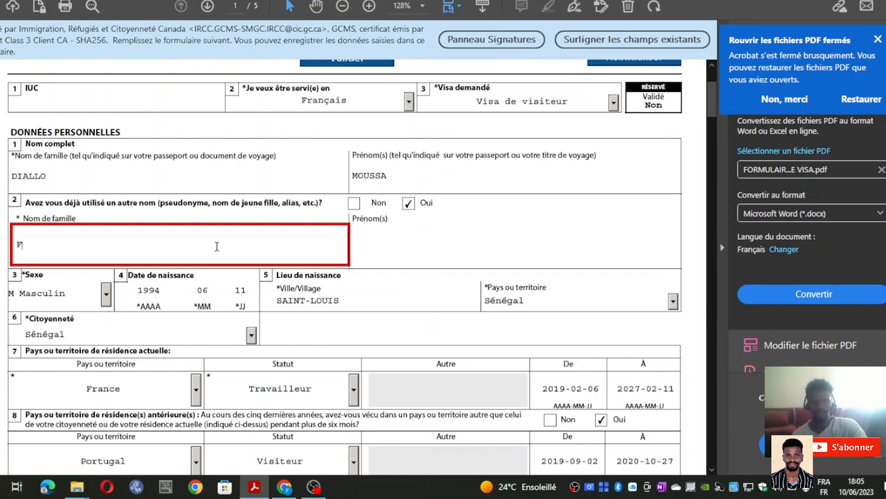
{"action": "key", "text": "BackSpace"}
{"action": "type", "text": "BA"}
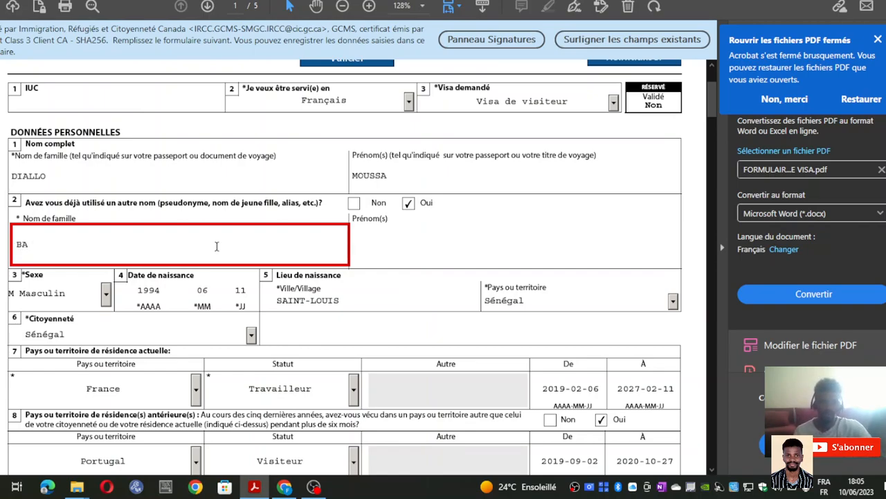
{"action": "left_click", "coordinate": [407, 260]}
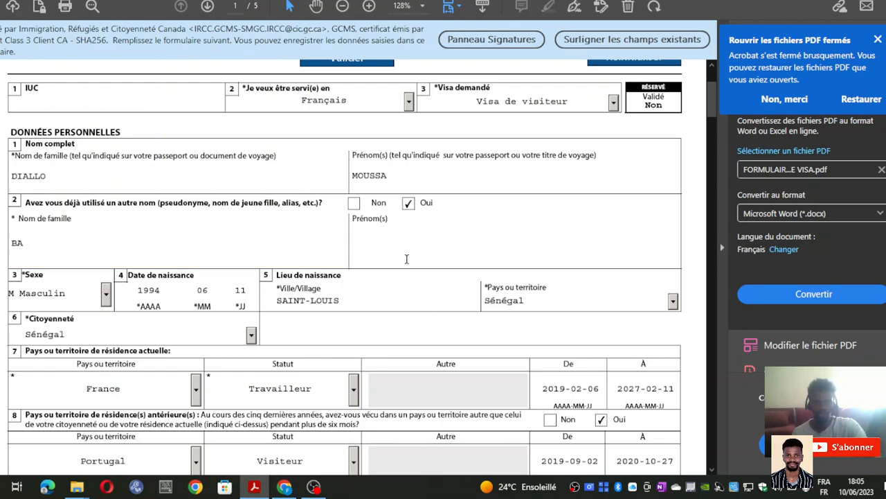
{"action": "left_click", "coordinate": [351, 220]}
{"action": "type", "text": "MOU"}
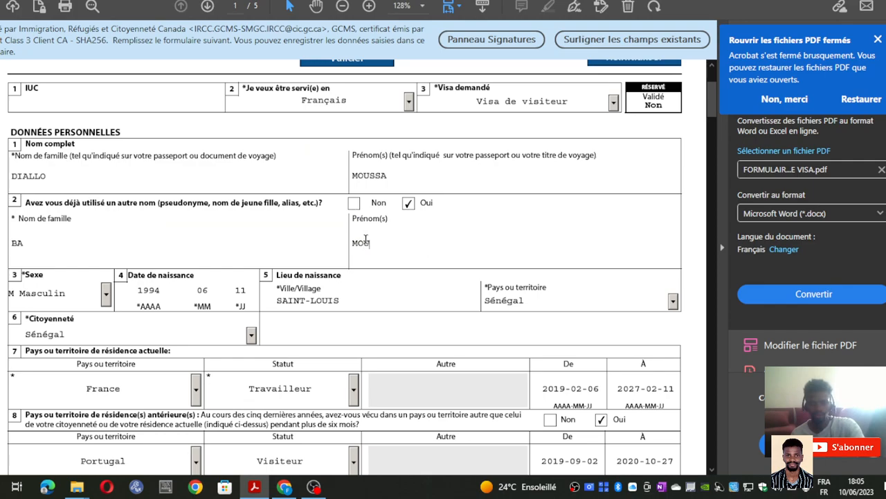
{"action": "type", "text": "SS"}
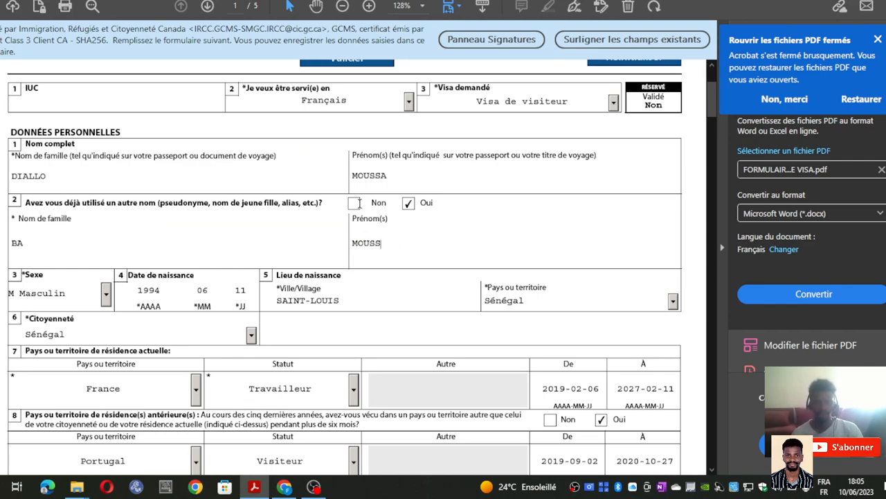
{"action": "left_click", "coordinate": [354, 203]}
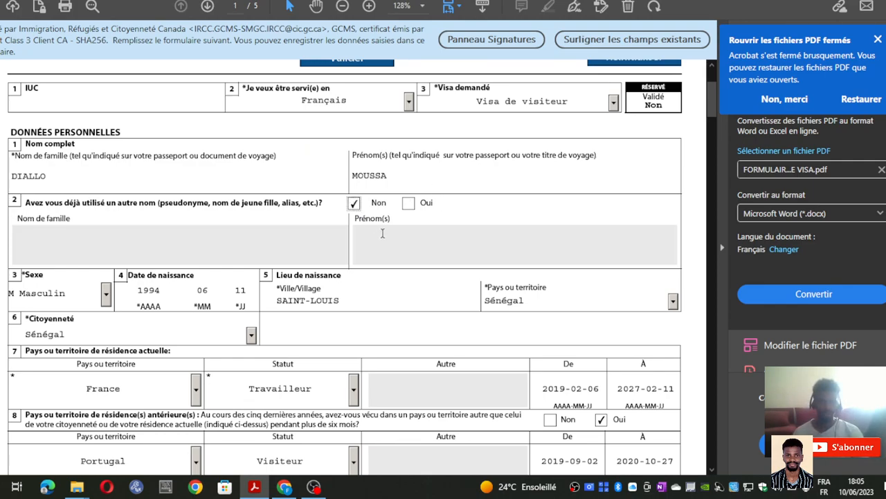
- Confirm sex remains Masculin and country of birth remains Sénégal
{"action": "scroll", "coordinate": [247, 270], "scroll_direction": "down", "scroll_amount": 3}
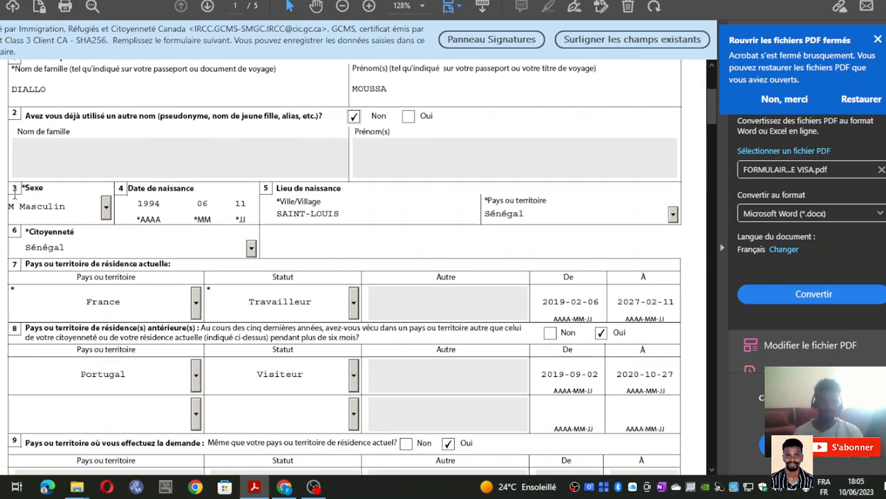
{"action": "left_click", "coordinate": [109, 205]}
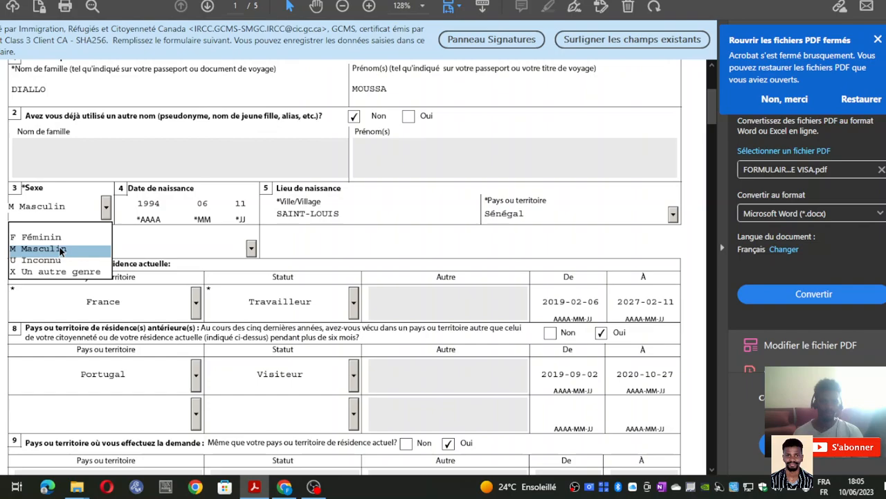
{"action": "left_click", "coordinate": [99, 208]}
{"action": "left_click", "coordinate": [107, 208]}
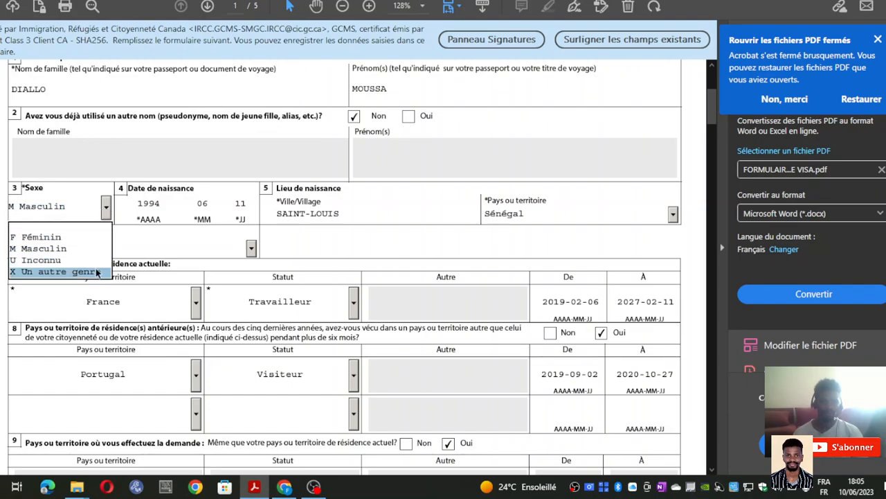
{"action": "left_click", "coordinate": [108, 209]}
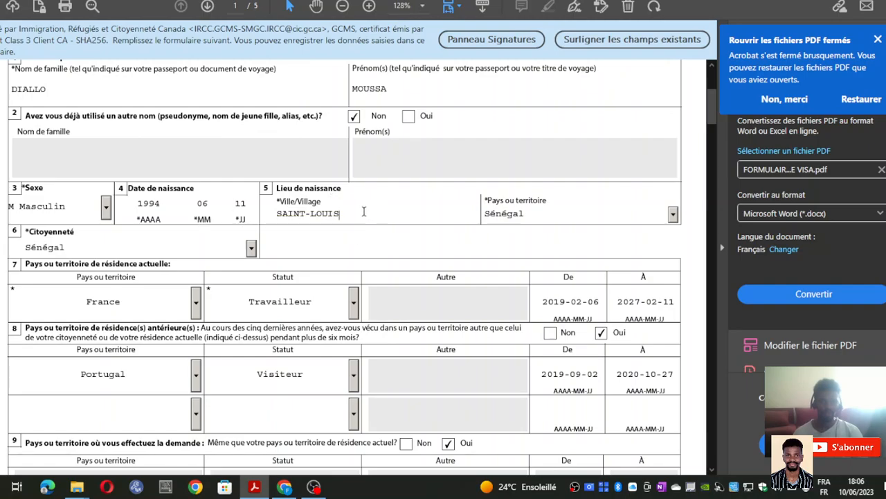
{"action": "left_click", "coordinate": [543, 212]}
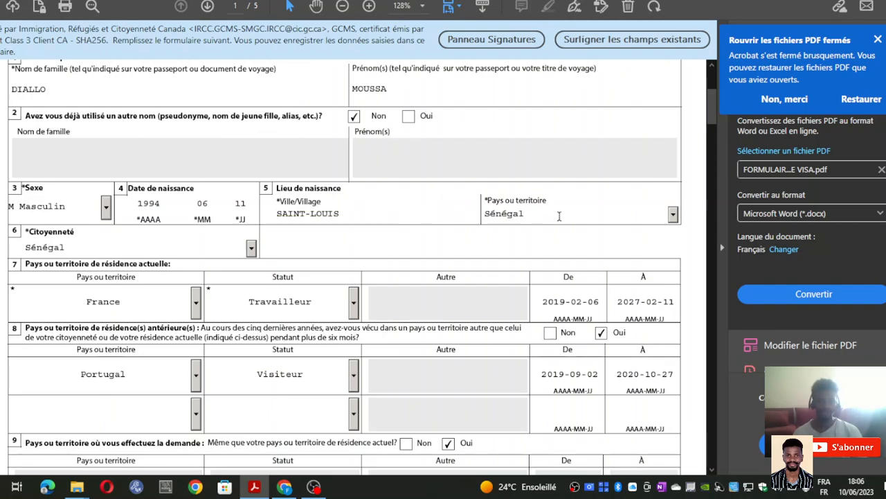
{"action": "left_click", "coordinate": [672, 214]}
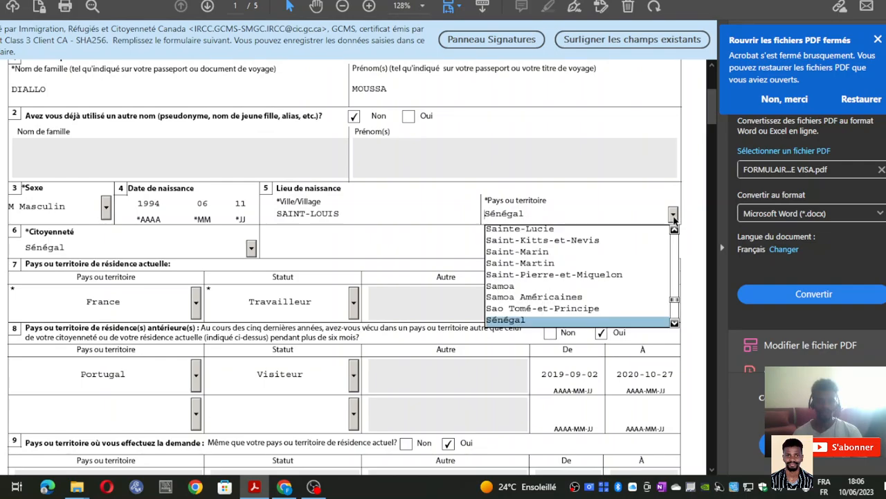
{"action": "left_click", "coordinate": [561, 321]}
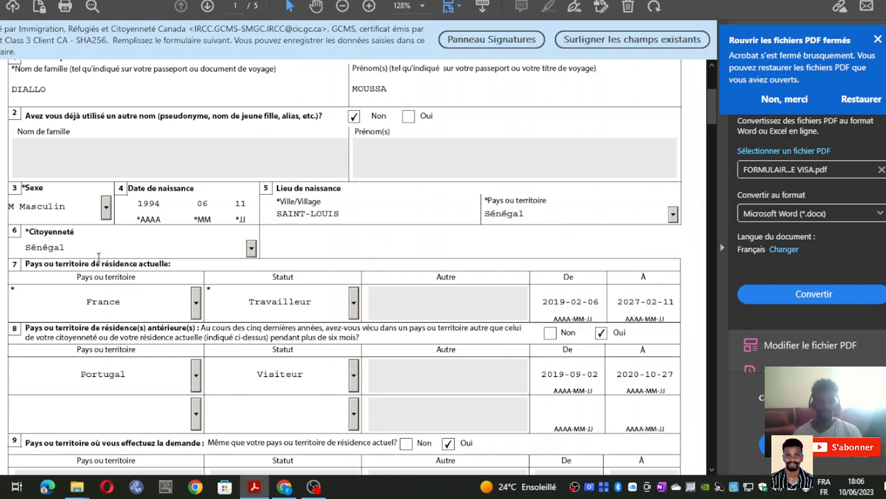
- Check the Citoyenneté list repeatedly, keeping Sénégal as the citizenship
{"action": "scroll", "coordinate": [99, 256], "scroll_direction": "down", "scroll_amount": 1}
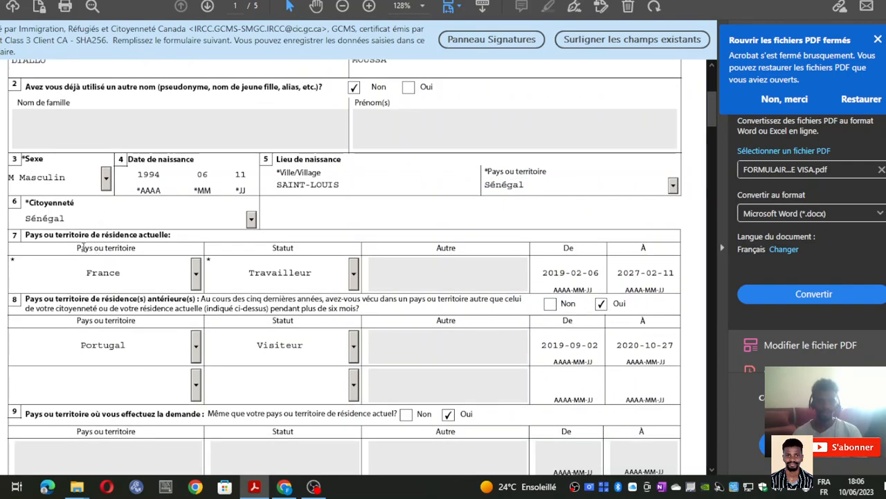
{"action": "left_click", "coordinate": [251, 221]}
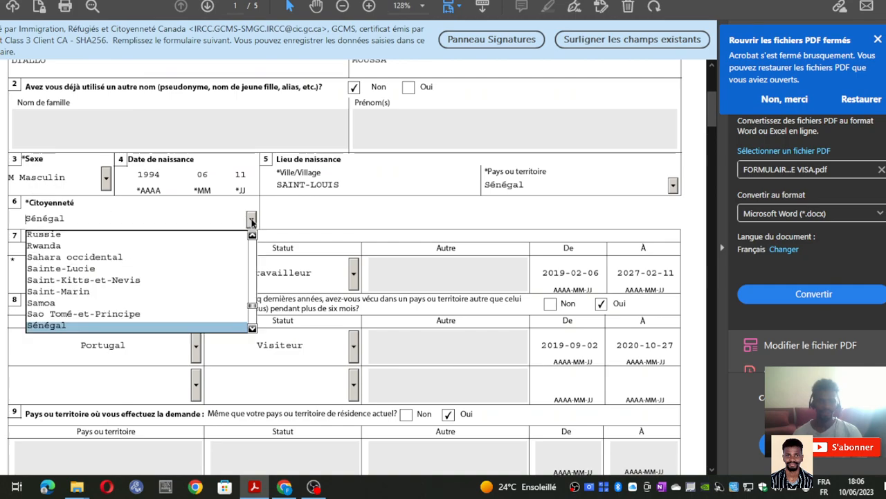
{"action": "left_click", "coordinate": [252, 220]}
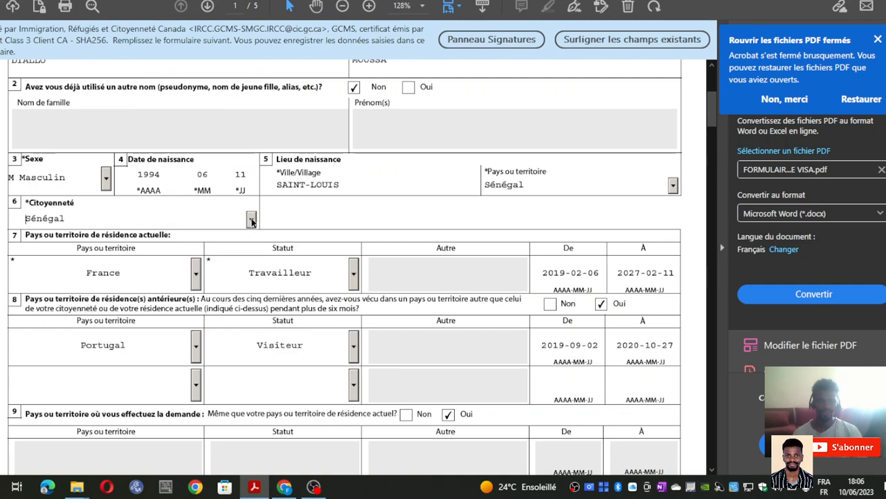
{"action": "left_click", "coordinate": [90, 218]}
{"action": "left_click", "coordinate": [252, 220]}
{"action": "left_click", "coordinate": [252, 220]}
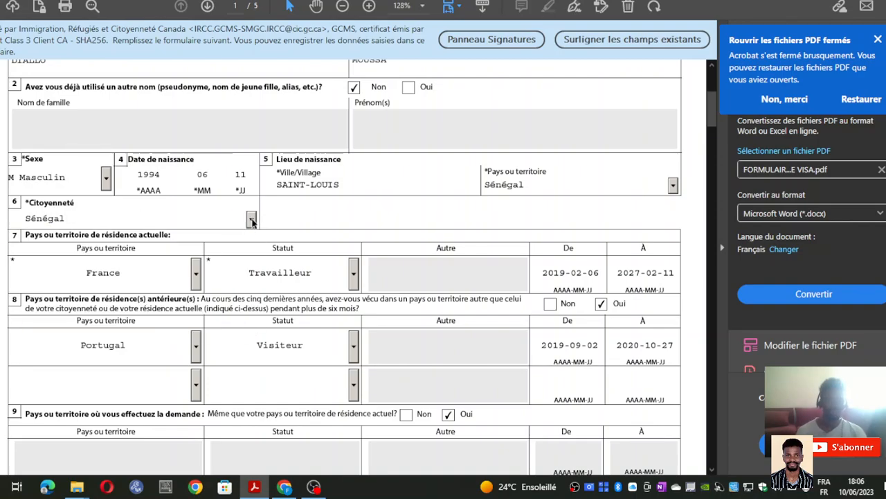
{"action": "left_click", "coordinate": [252, 220]}
{"action": "left_click", "coordinate": [251, 220]}
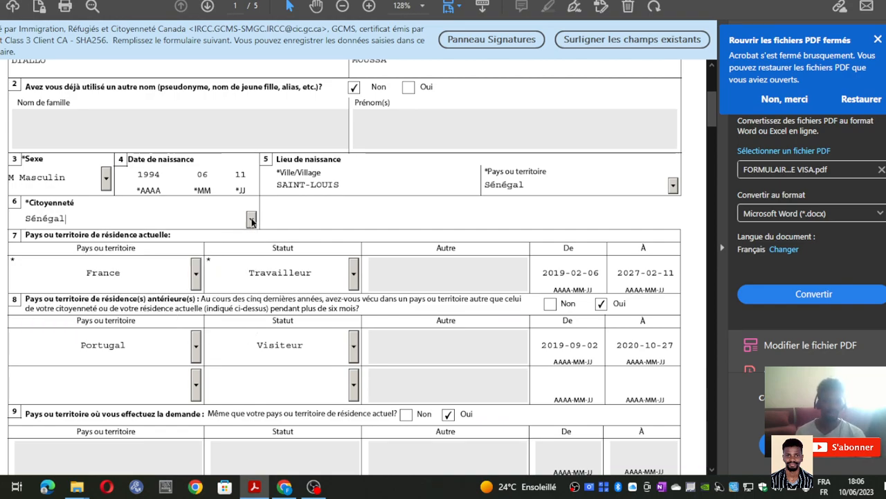
{"action": "scroll", "coordinate": [87, 215], "scroll_direction": "down", "scroll_amount": 3}
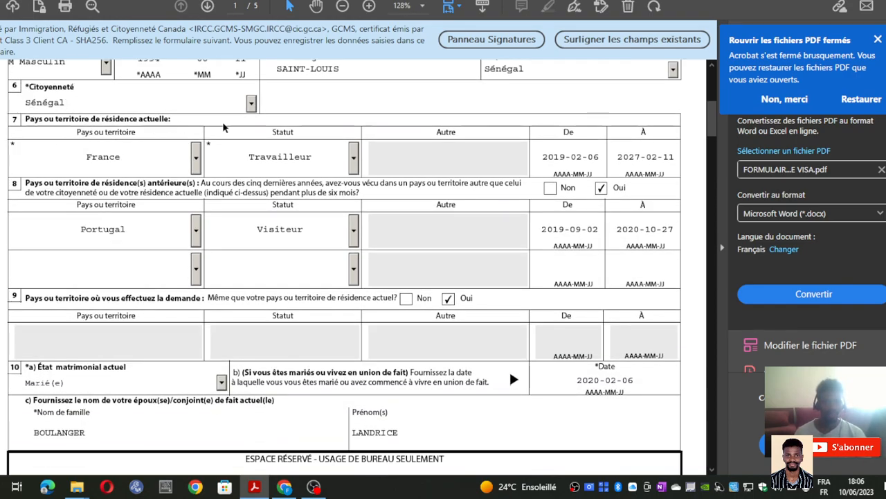
{"action": "left_click", "coordinate": [194, 161]}
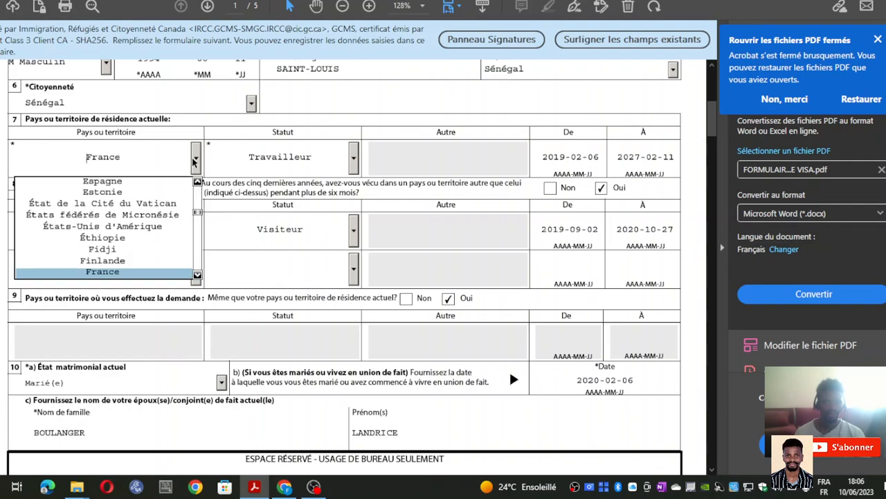
{"action": "left_click", "coordinate": [156, 273]}
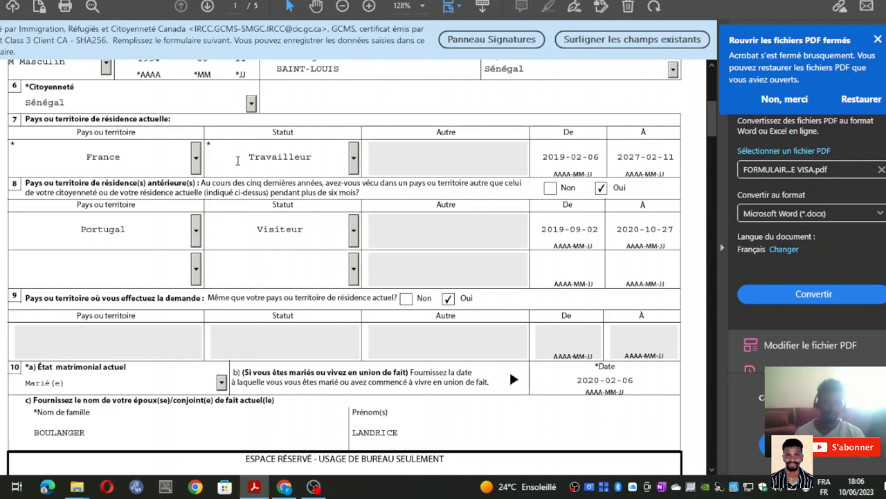
{"action": "left_click", "coordinate": [196, 159]}
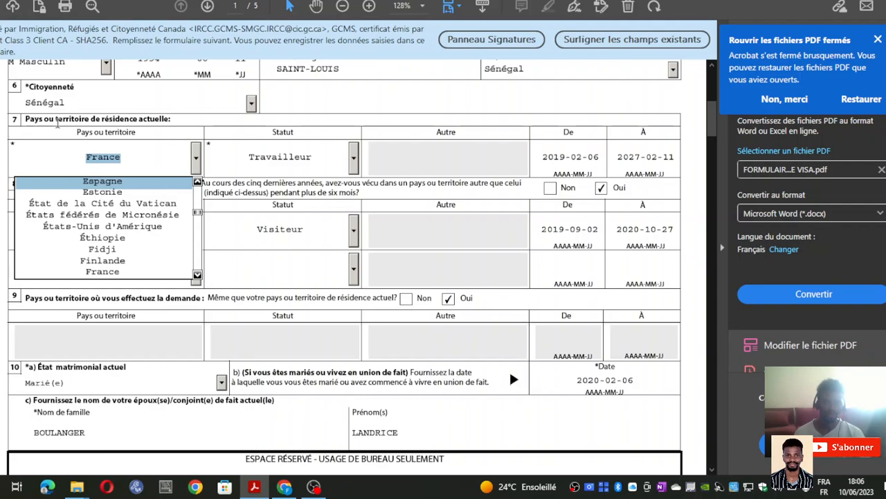
{"action": "left_click", "coordinate": [198, 156]}
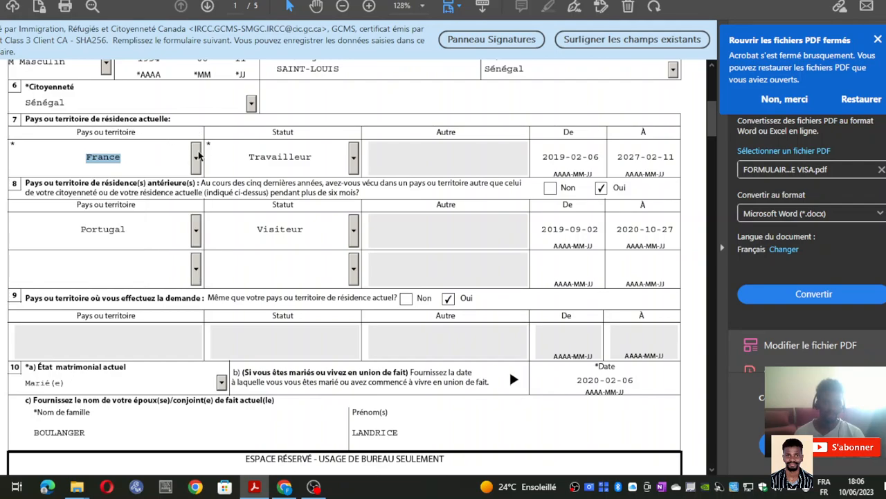
{"action": "left_click", "coordinate": [133, 153]}
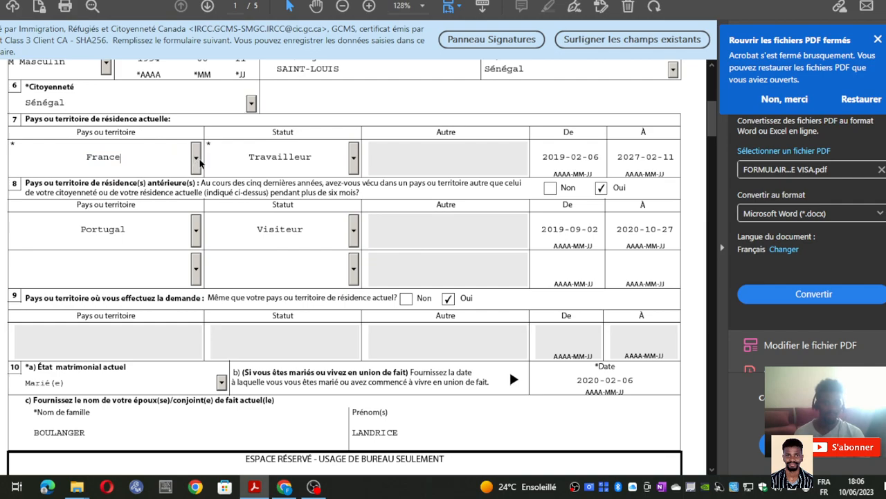
{"action": "scroll", "coordinate": [177, 97], "scroll_direction": "up", "scroll_amount": 1}
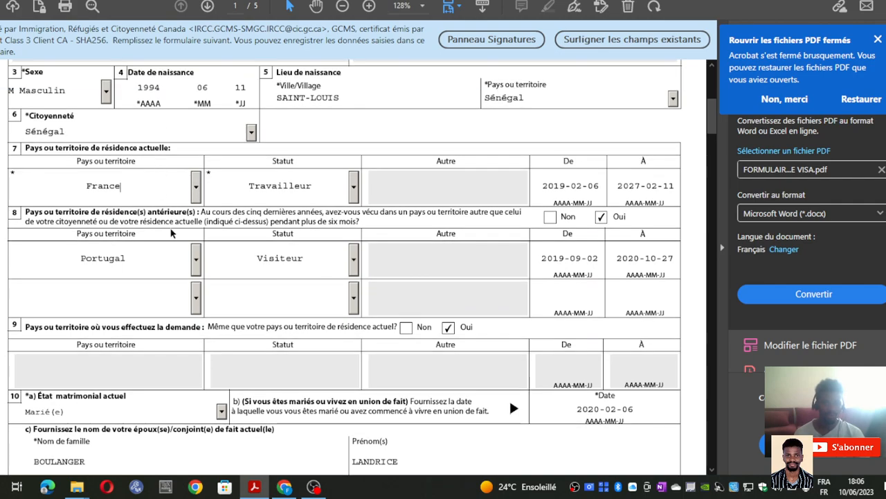
{"action": "left_click", "coordinate": [196, 185]}
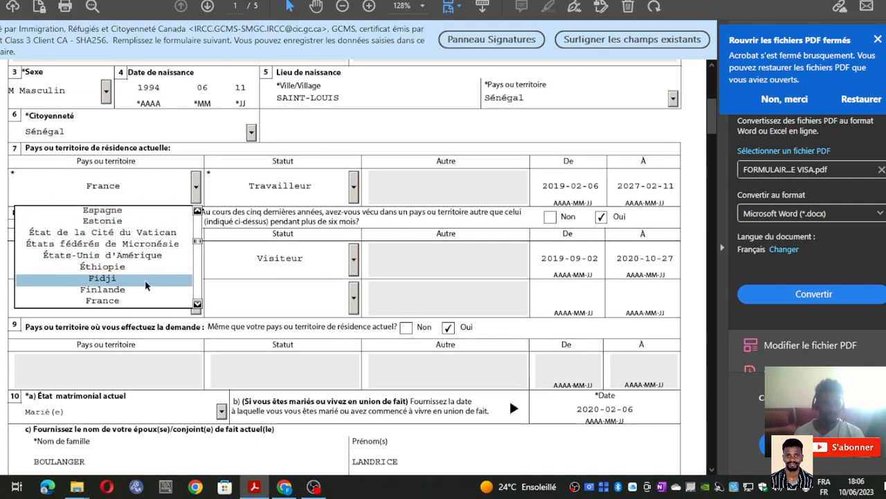
{"action": "left_click", "coordinate": [140, 301]}
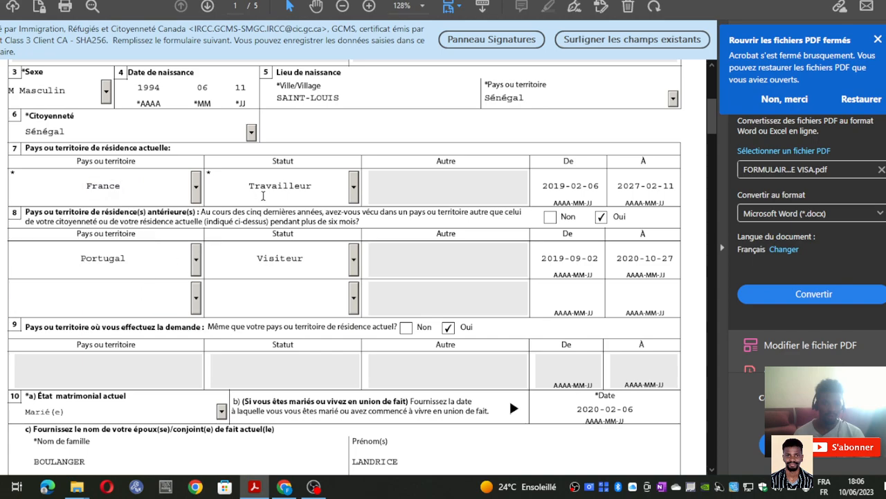
{"action": "left_click", "coordinate": [354, 187]}
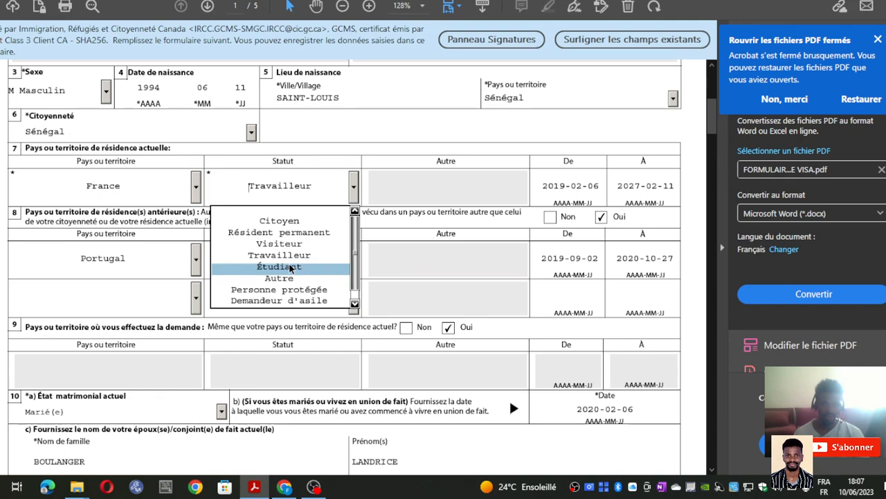
{"action": "left_click", "coordinate": [352, 188]}
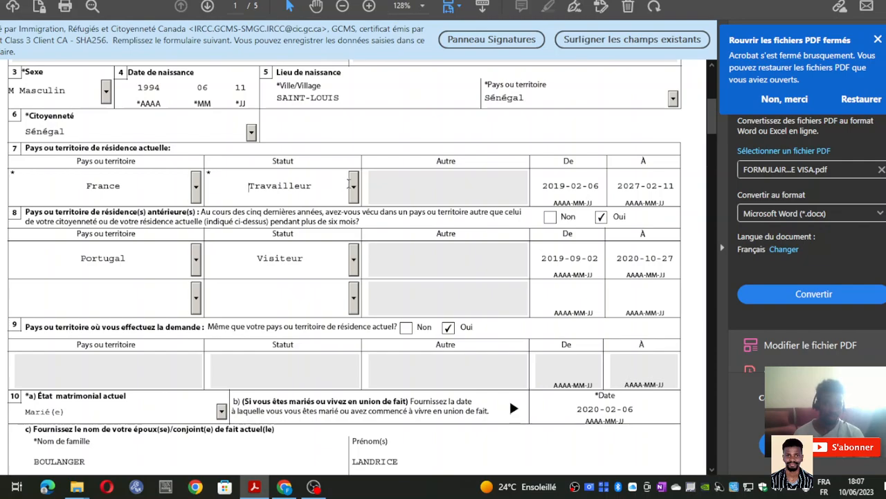
{"action": "left_click", "coordinate": [354, 189]}
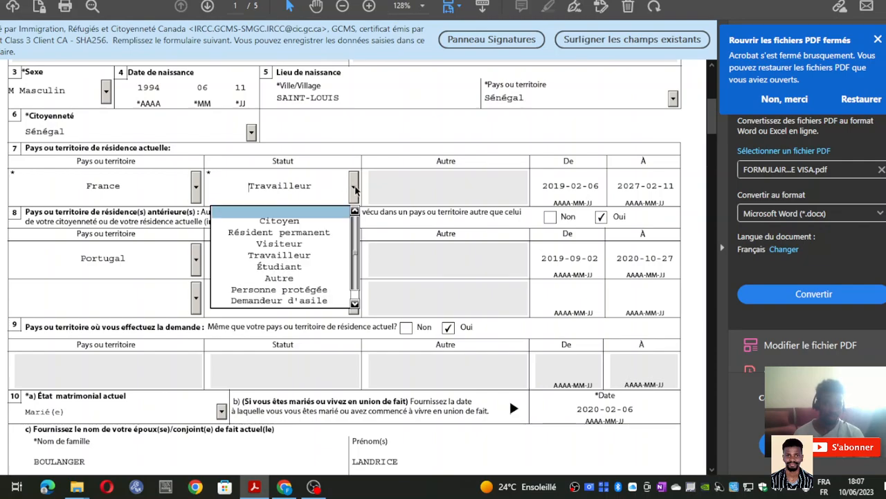
{"action": "left_click", "coordinate": [315, 270]}
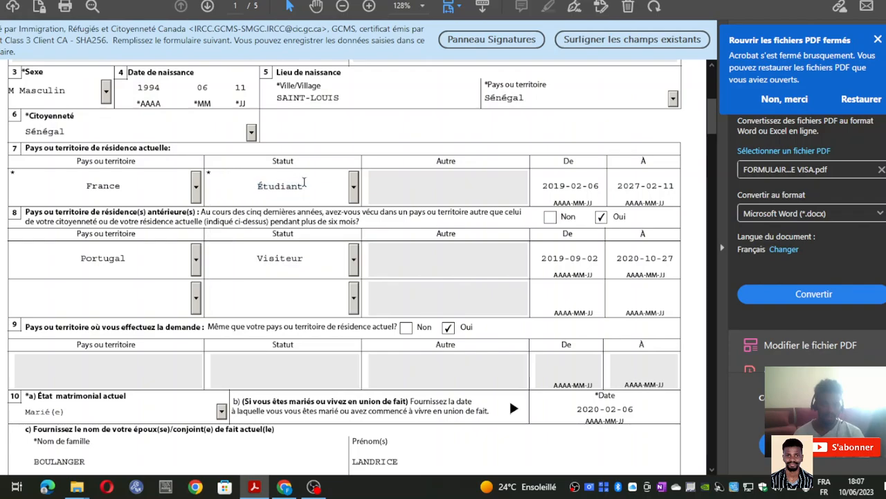
{"action": "left_click", "coordinate": [354, 190]}
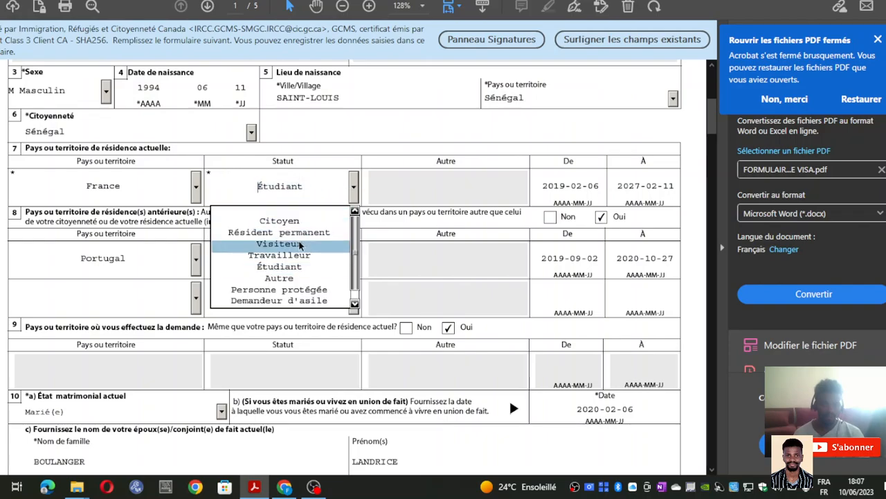
{"action": "left_click", "coordinate": [302, 258]}
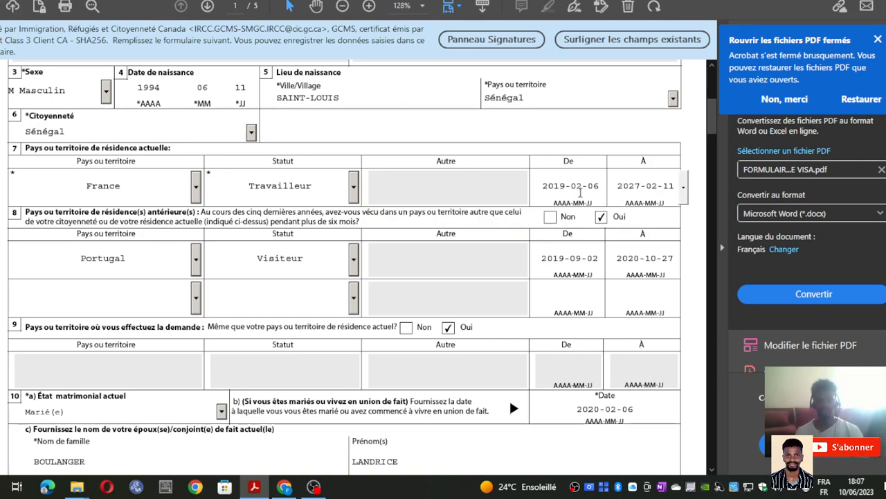
{"action": "left_click", "coordinate": [582, 185]}
{"action": "left_click", "coordinate": [610, 185]}
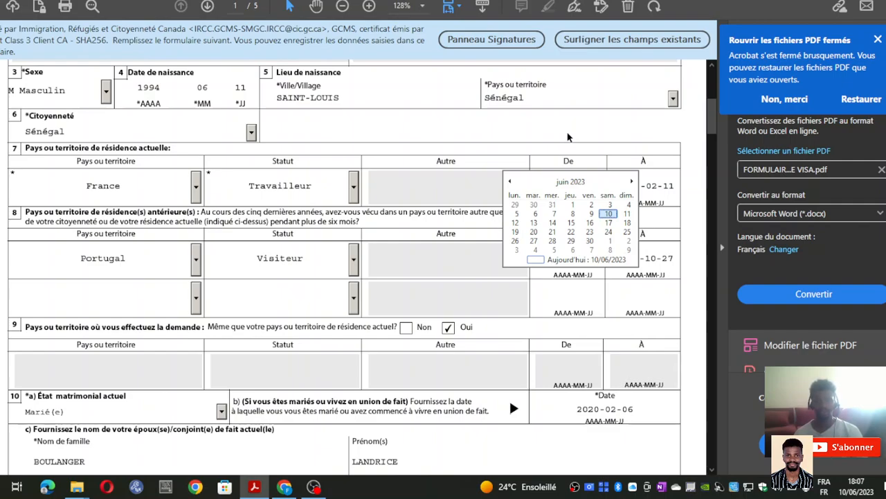
{"action": "left_click", "coordinate": [569, 143]}
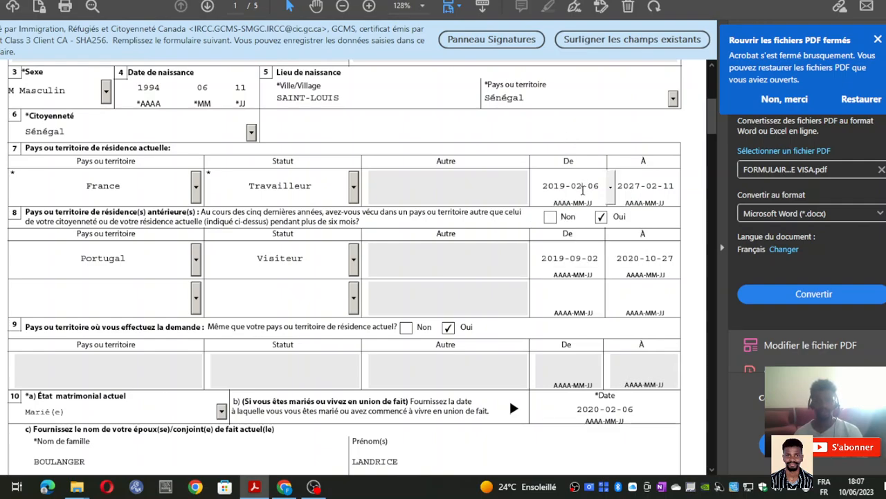
{"action": "left_click", "coordinate": [611, 187]}
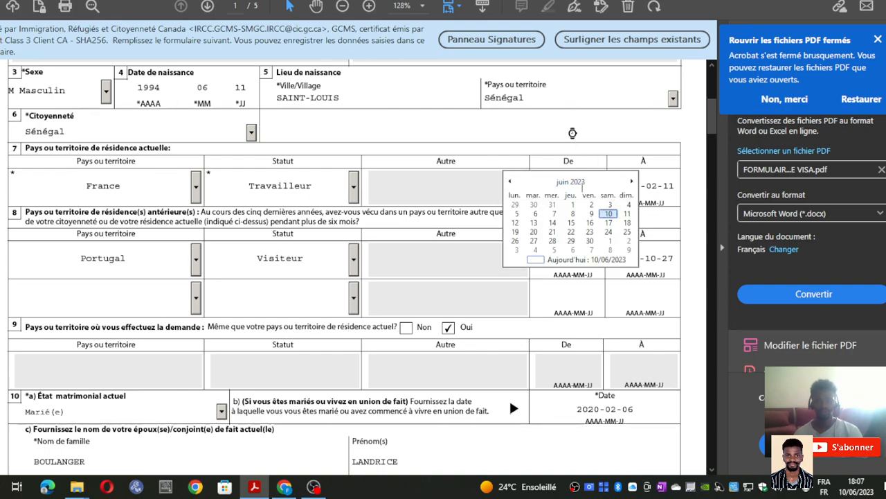
{"action": "left_click", "coordinate": [572, 133]}
{"action": "left_click", "coordinate": [657, 187]}
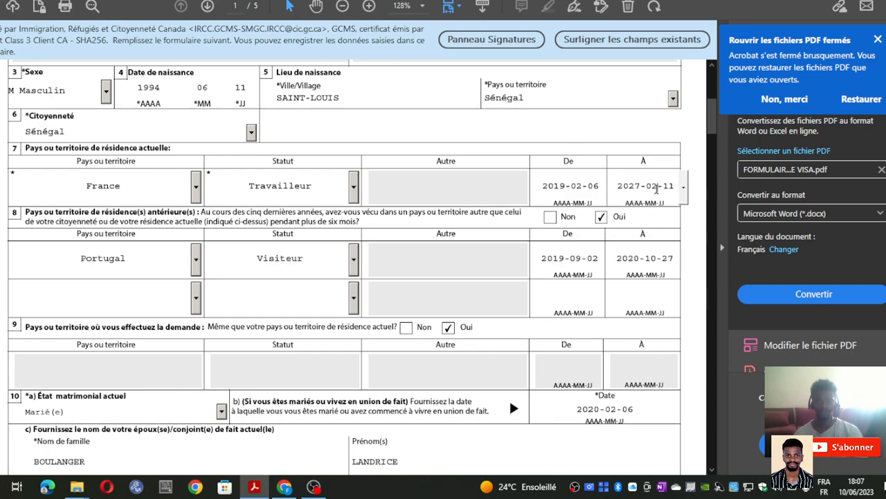
{"action": "left_click", "coordinate": [697, 194]}
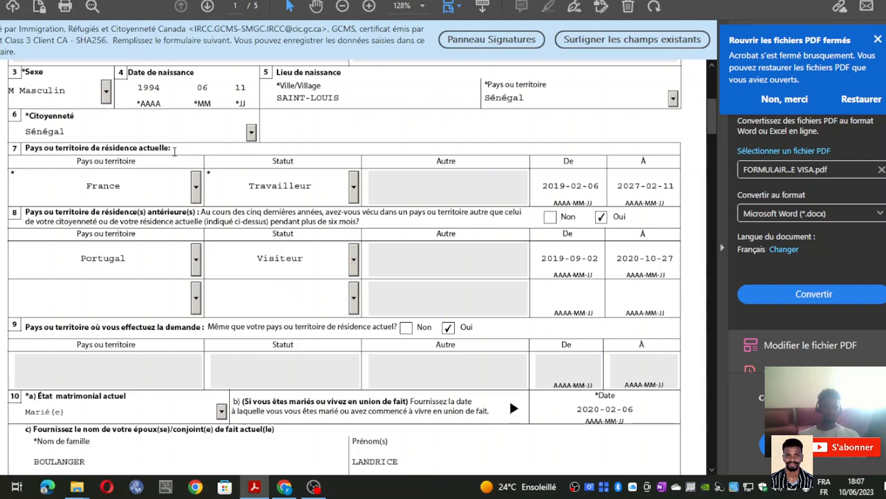
- Check the residence country France and status Travailleur without changing them
{"action": "left_click", "coordinate": [196, 187]}
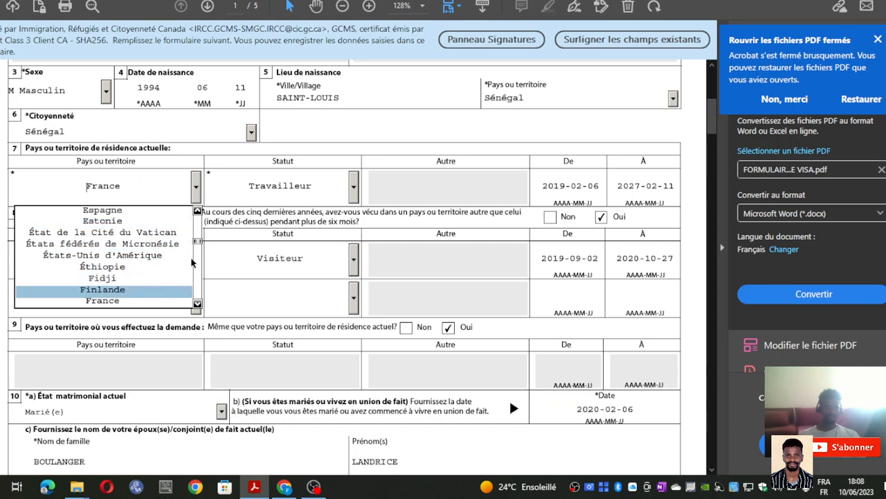
{"action": "left_click", "coordinate": [355, 186]}
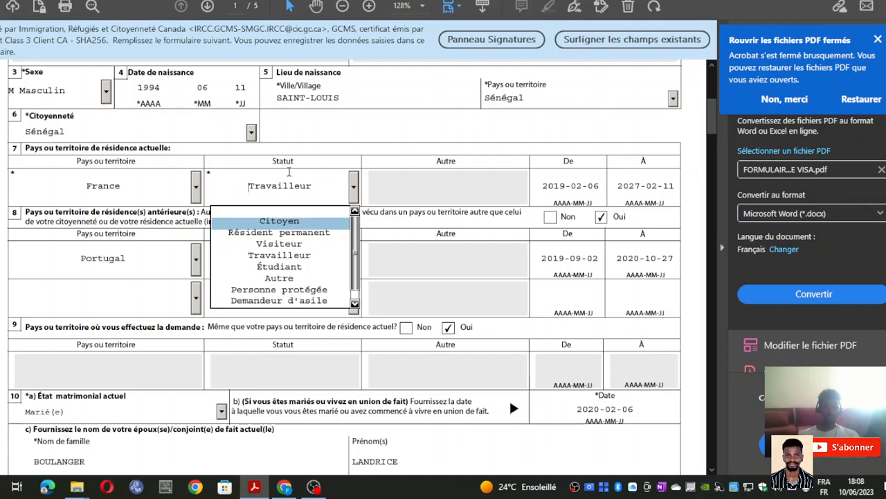
{"action": "left_click", "coordinate": [279, 243]}
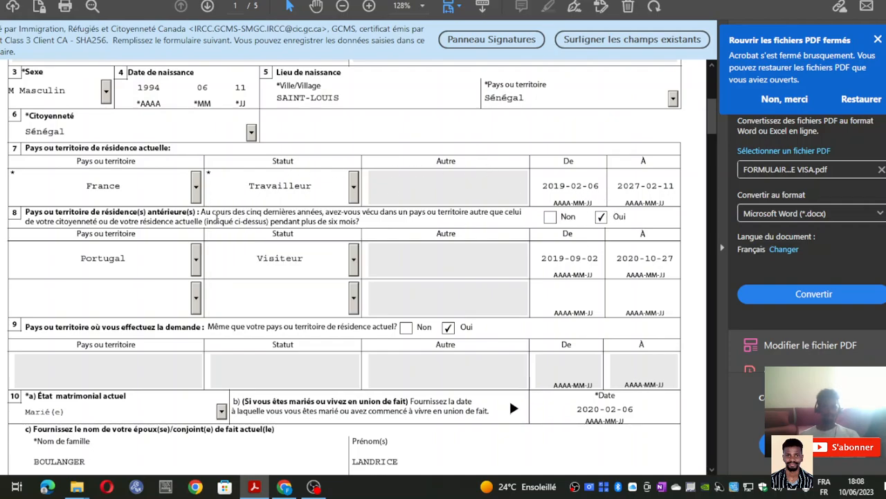
- Browse the residence country list to the S names, landing on Sahara occidental
{"action": "left_click", "coordinate": [196, 186]}
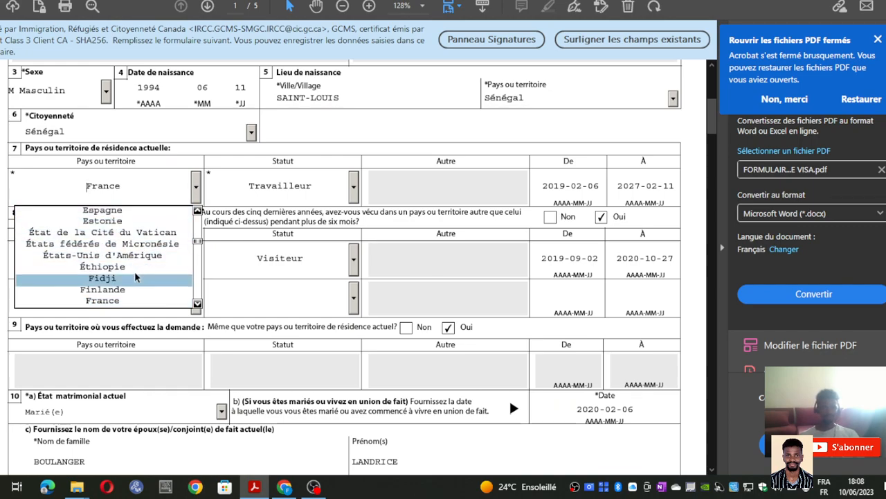
{"action": "scroll", "coordinate": [135, 277], "scroll_direction": "down", "scroll_amount": 1}
{"action": "scroll", "coordinate": [120, 135], "scroll_direction": "up", "scroll_amount": 3}
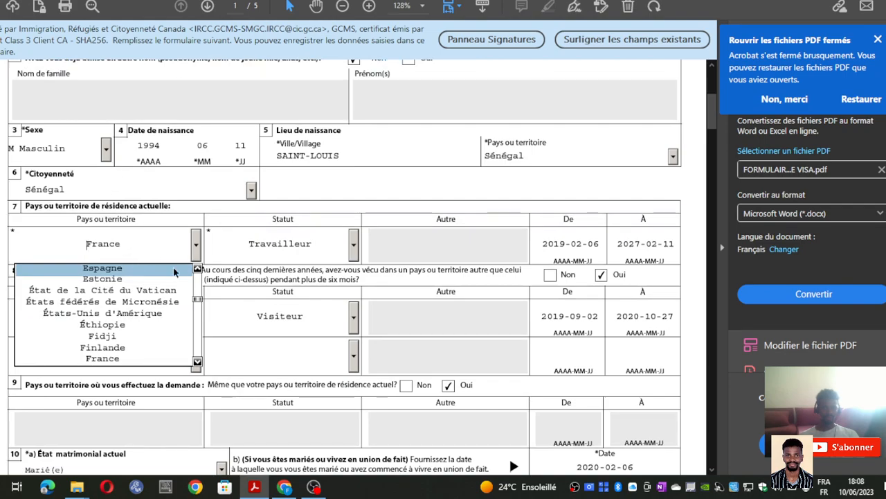
{"action": "scroll", "coordinate": [197, 363], "scroll_direction": "down", "scroll_amount": 8}
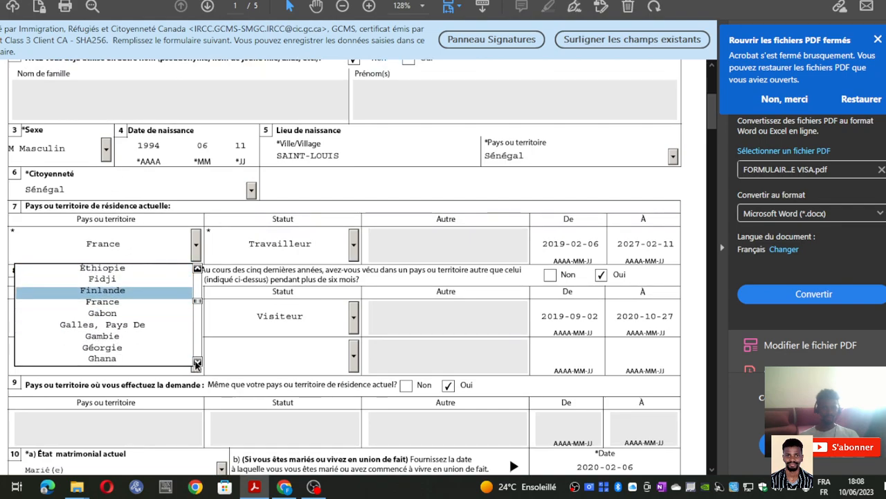
{"action": "scroll", "coordinate": [197, 363], "scroll_direction": "down", "scroll_amount": 7}
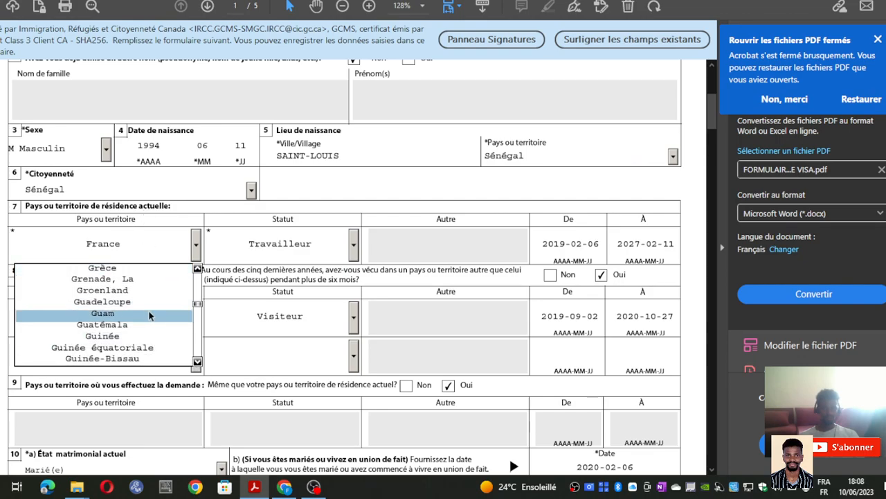
{"action": "key", "text": "e"}
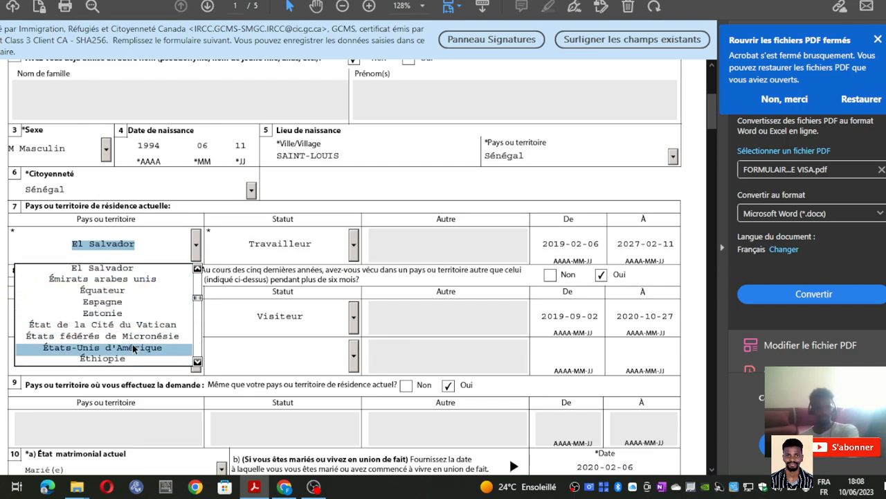
{"action": "key", "text": "s"}
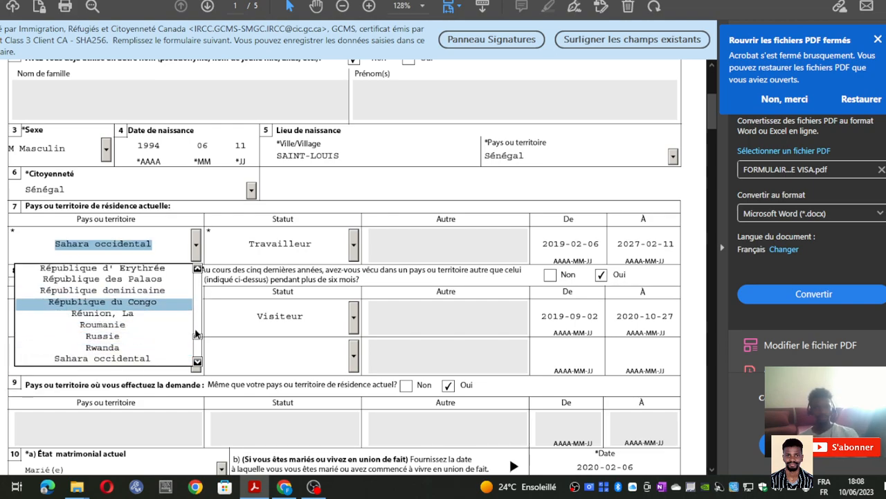
{"action": "scroll", "coordinate": [196, 360], "scroll_direction": "down", "scroll_amount": 6}
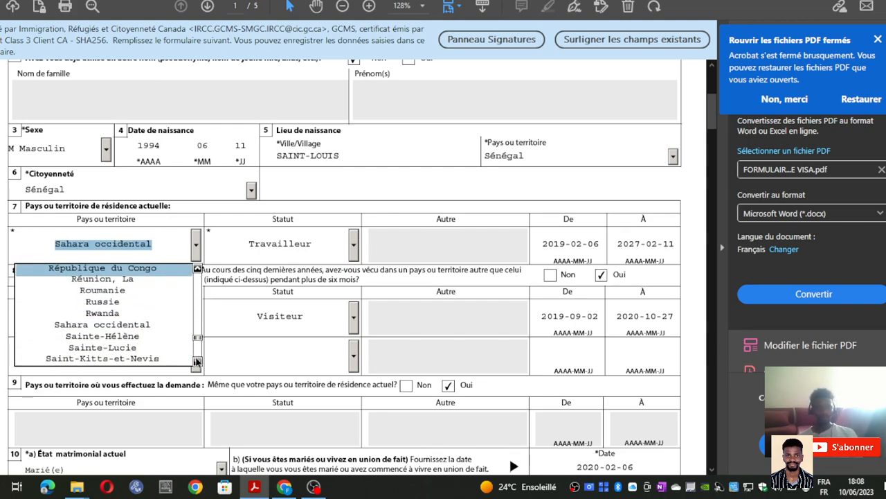
{"action": "scroll", "coordinate": [196, 361], "scroll_direction": "down", "scroll_amount": 5}
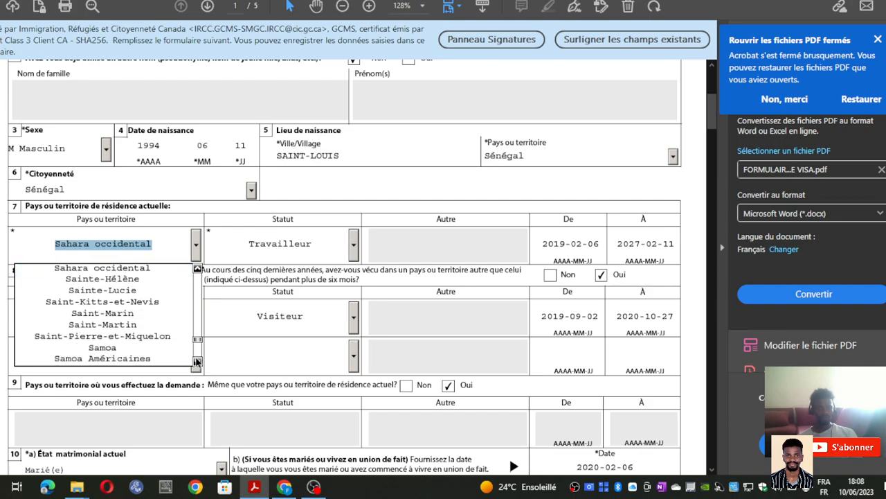
- Set the current residence to Sénégal with status Citoyen
{"action": "left_click", "coordinate": [104, 347]}
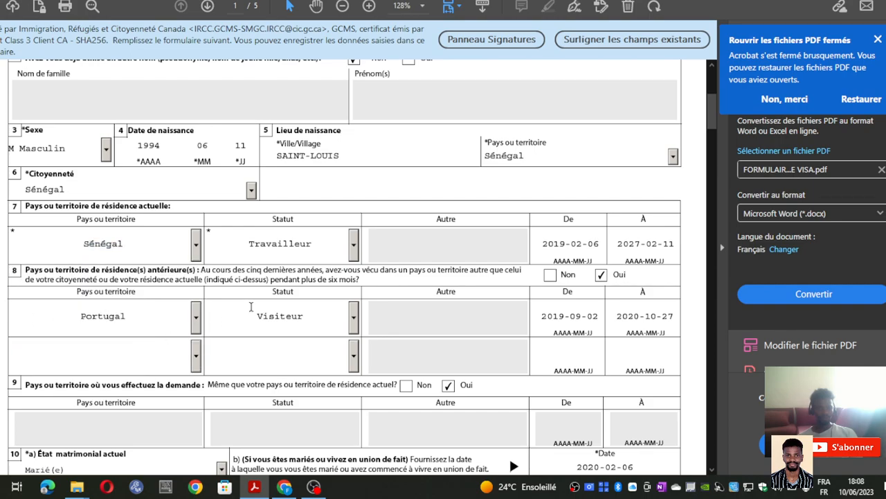
{"action": "left_click", "coordinate": [354, 242]}
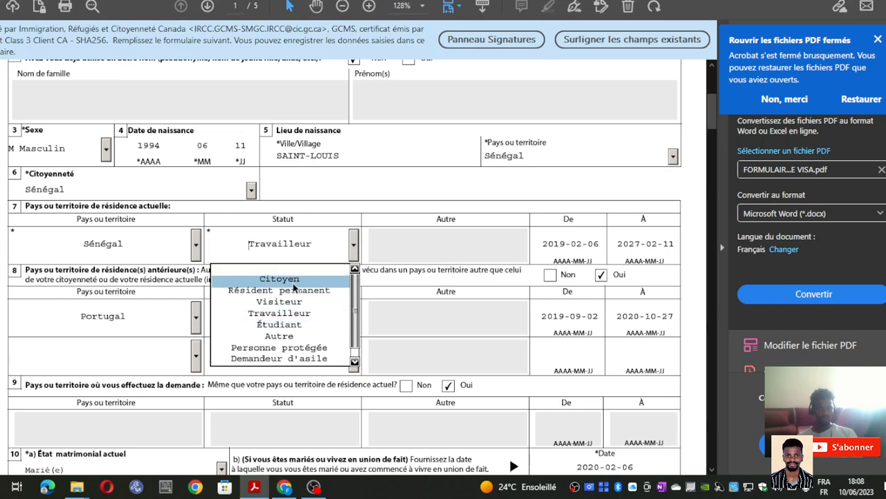
{"action": "left_click", "coordinate": [280, 275]}
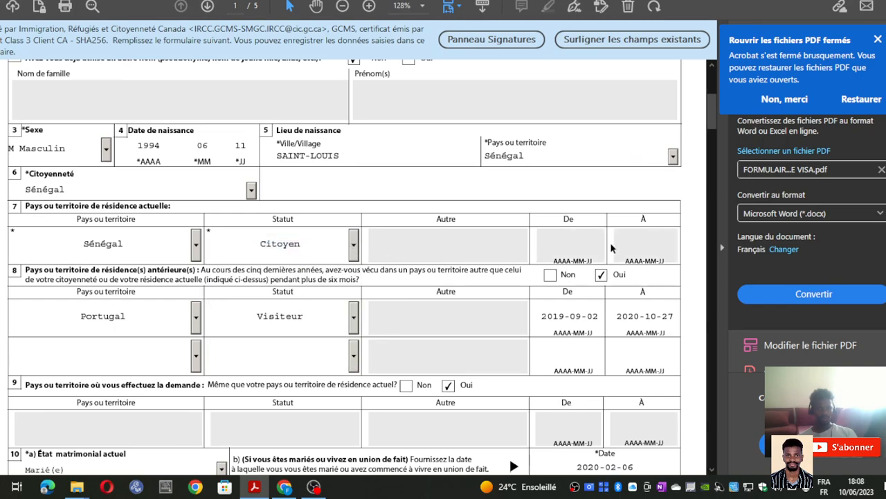
{"action": "left_click", "coordinate": [633, 243]}
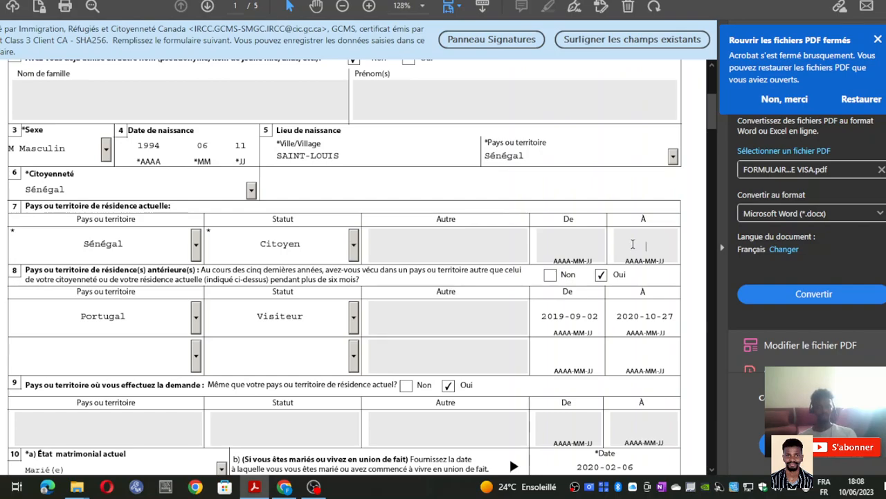
- Switch the residence country back to France and the status to Travailleur
{"action": "left_click", "coordinate": [195, 244]}
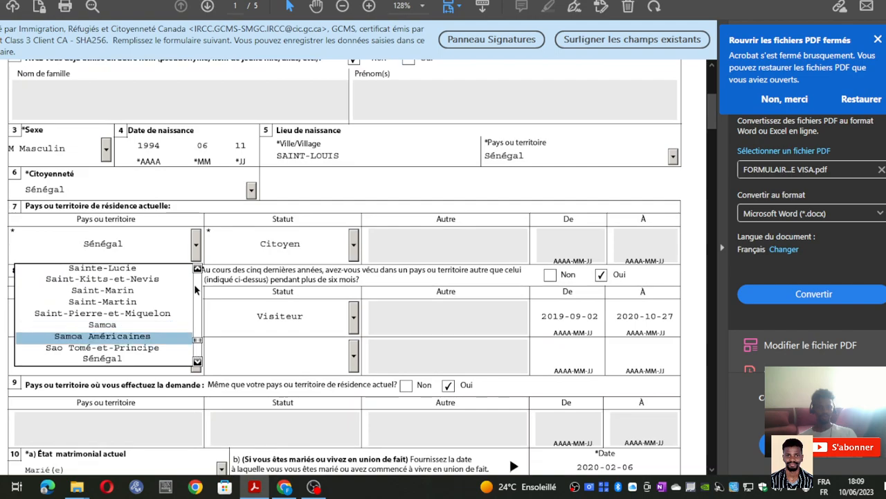
{"action": "left_click", "coordinate": [198, 268]}
{"action": "left_click", "coordinate": [198, 269]}
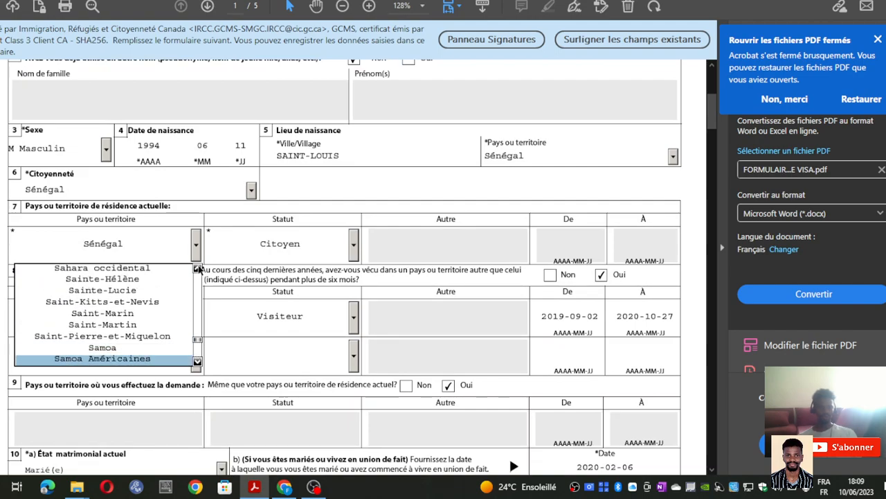
{"action": "left_click", "coordinate": [199, 268]}
{"action": "left_click", "coordinate": [198, 269]}
{"action": "left_click", "coordinate": [198, 269]}
{"action": "left_click", "coordinate": [198, 269]}
{"action": "left_click", "coordinate": [198, 269]}
{"action": "left_click", "coordinate": [198, 269]}
{"action": "left_click", "coordinate": [199, 269]}
{"action": "left_click", "coordinate": [198, 269]}
{"action": "left_click", "coordinate": [198, 268]}
{"action": "left_click", "coordinate": [198, 269]}
{"action": "left_click", "coordinate": [198, 269]}
{"action": "left_click", "coordinate": [198, 269]}
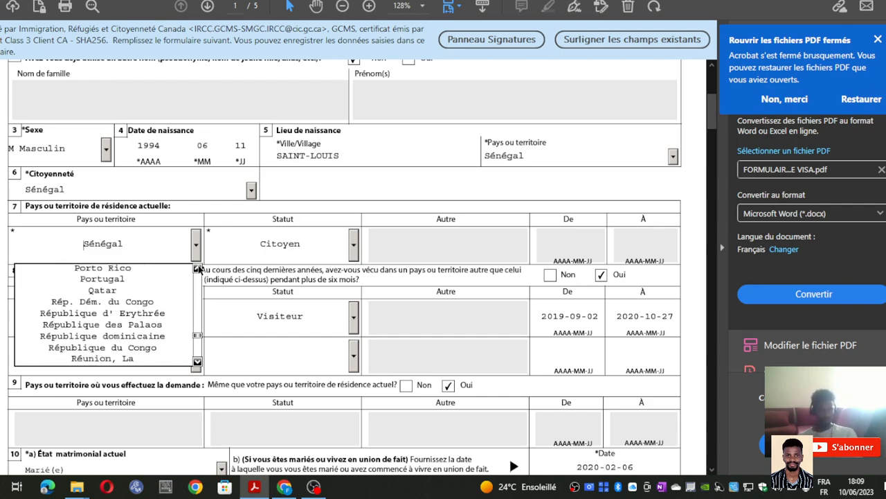
{"action": "left_click", "coordinate": [198, 269]}
{"action": "left_click", "coordinate": [199, 269]}
{"action": "key", "text": "f"}
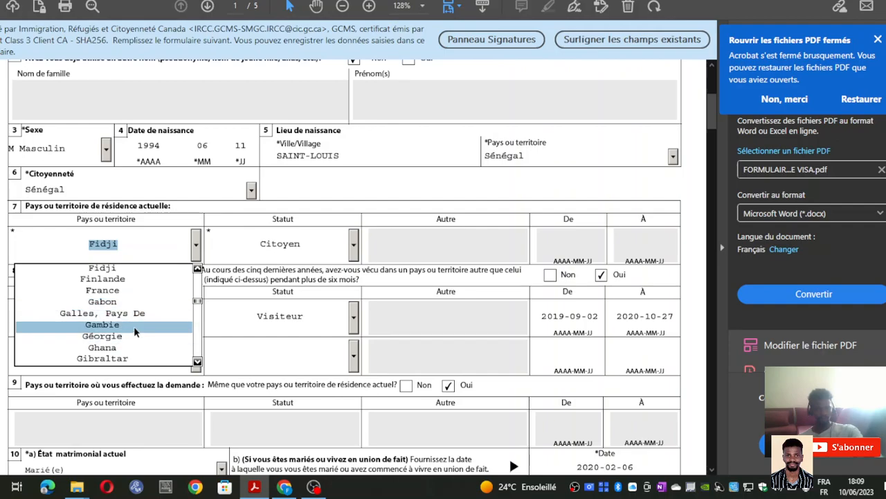
{"action": "left_click", "coordinate": [138, 288]}
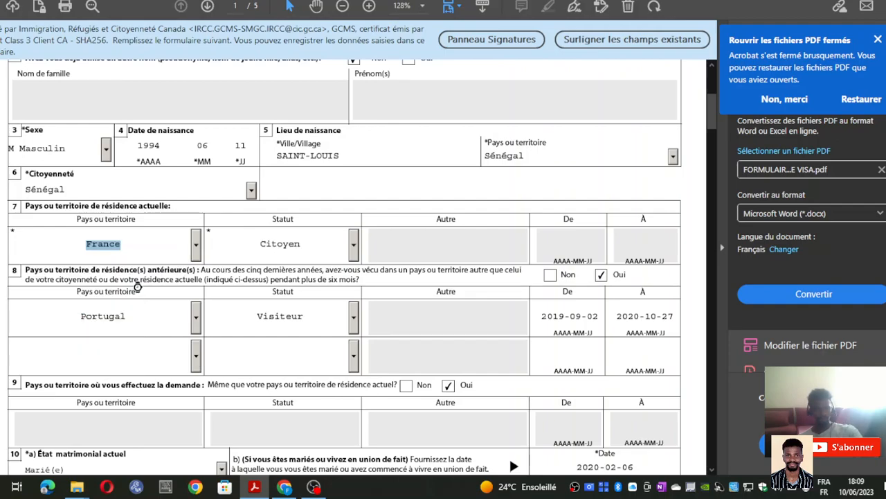
{"action": "left_click", "coordinate": [354, 245]}
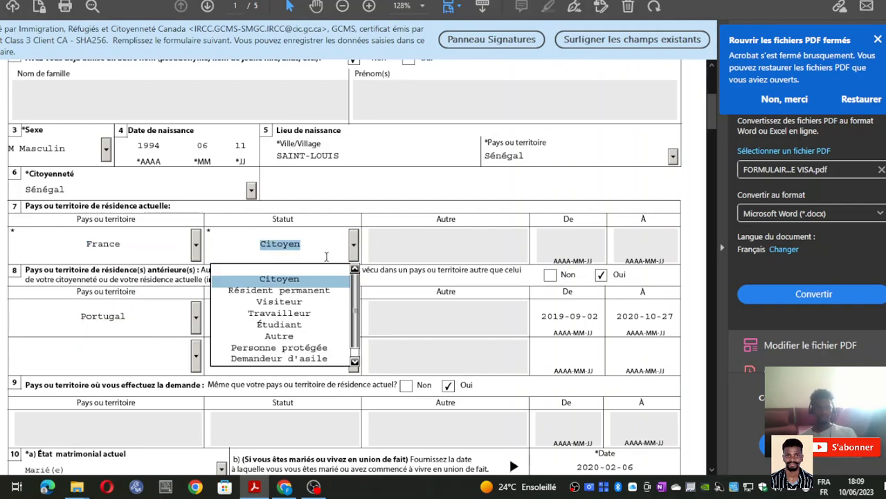
{"action": "left_click", "coordinate": [296, 313]}
- Pick 1 January 2021 as the residence start date in the calendar
{"action": "left_click", "coordinate": [574, 241]}
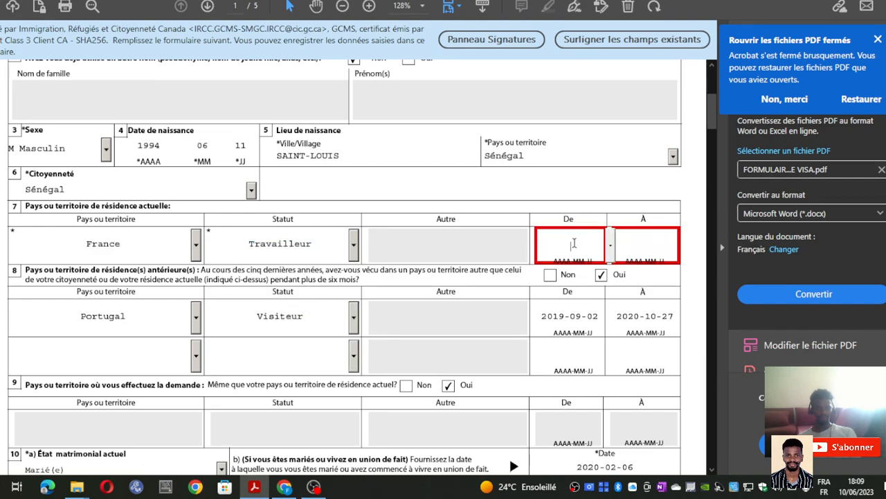
{"action": "left_click", "coordinate": [610, 248]}
{"action": "left_click", "coordinate": [510, 241]}
{"action": "left_click", "coordinate": [510, 240]}
{"action": "left_click", "coordinate": [510, 240]}
{"action": "left_click", "coordinate": [510, 240]}
{"action": "left_click", "coordinate": [567, 239]}
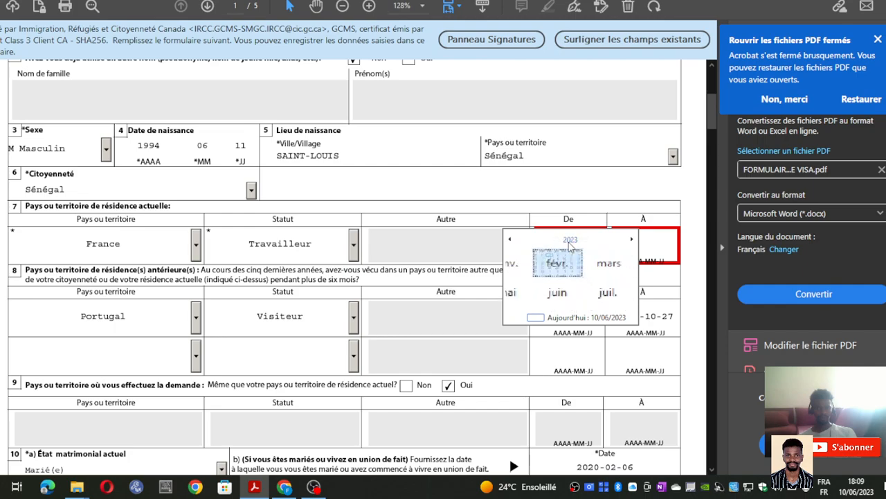
{"action": "left_click", "coordinate": [512, 240]}
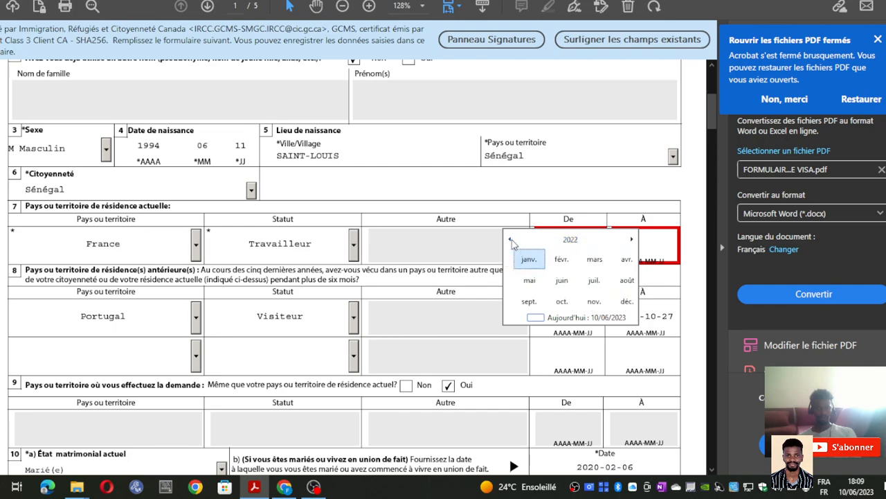
{"action": "left_click", "coordinate": [521, 259]}
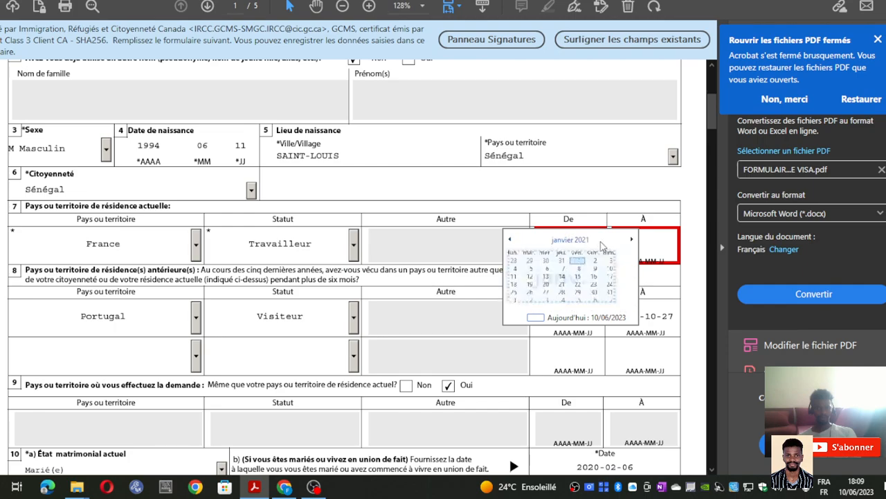
{"action": "left_click", "coordinate": [589, 263]}
- Pick 12 February 2026 as the residence end date
{"action": "left_click", "coordinate": [641, 239]}
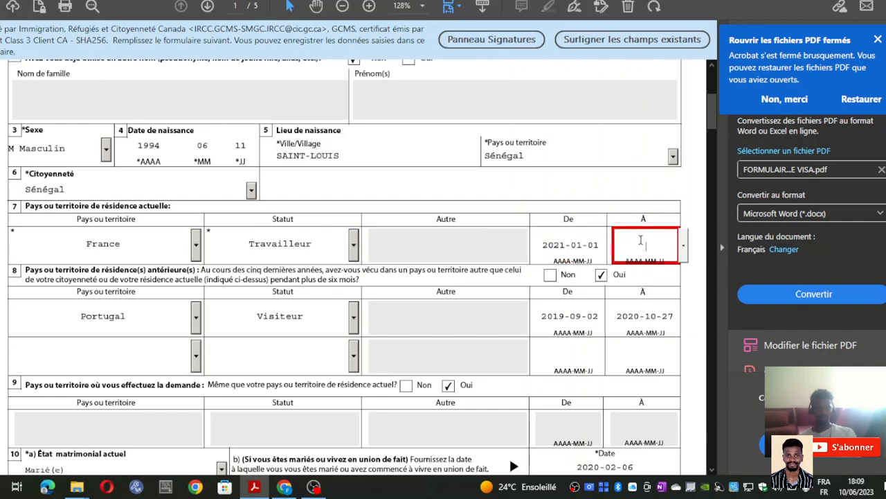
{"action": "left_click", "coordinate": [682, 247]}
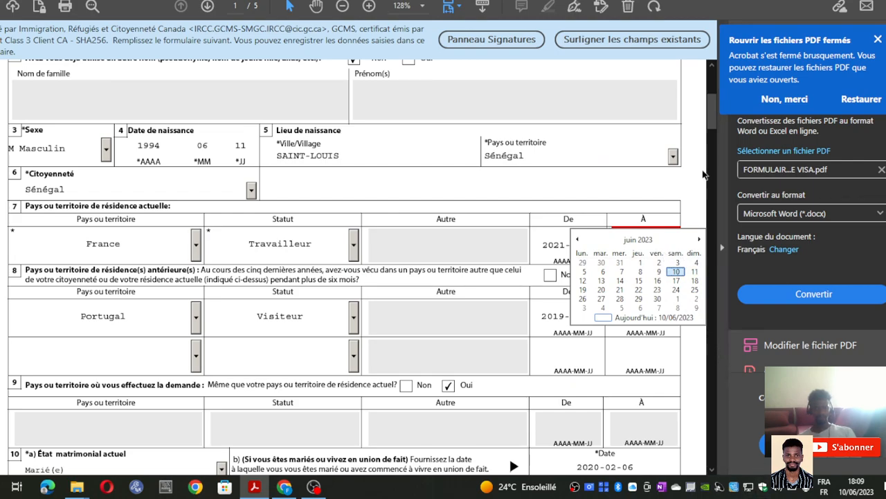
{"action": "left_click", "coordinate": [651, 240]}
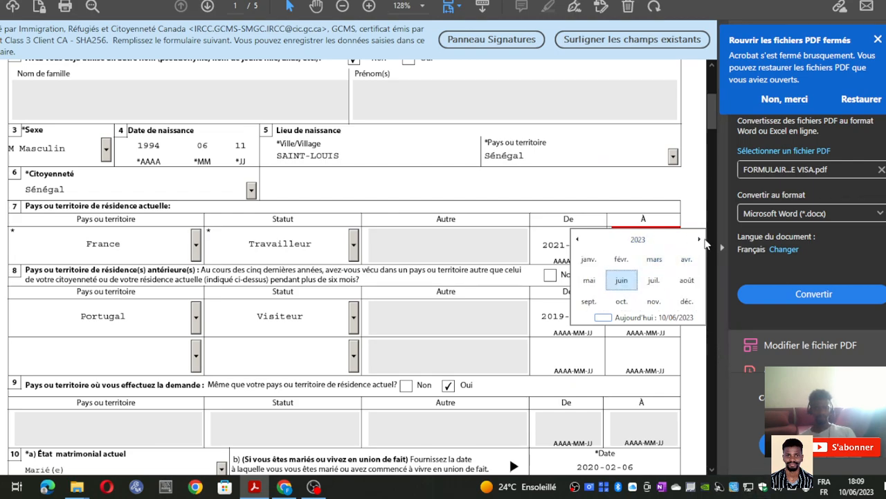
{"action": "left_click", "coordinate": [699, 240]}
{"action": "left_click", "coordinate": [698, 241]}
{"action": "left_click", "coordinate": [699, 241]}
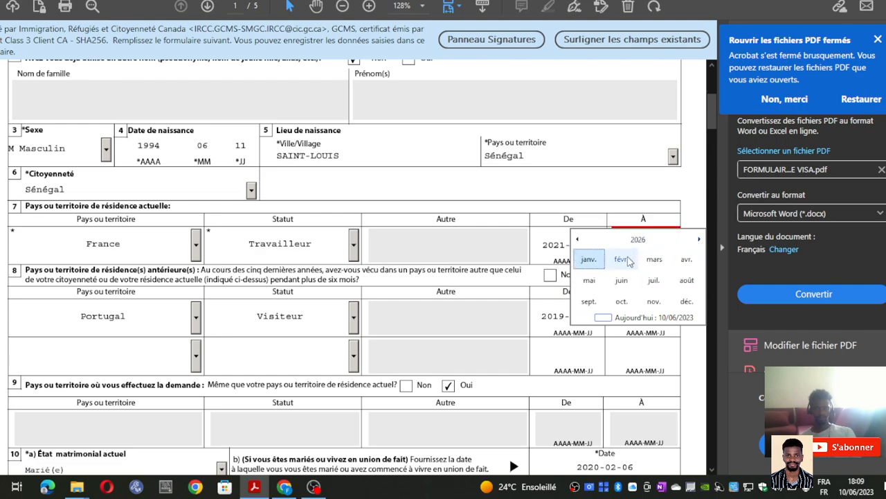
{"action": "left_click", "coordinate": [644, 260]}
{"action": "left_click", "coordinate": [638, 280]}
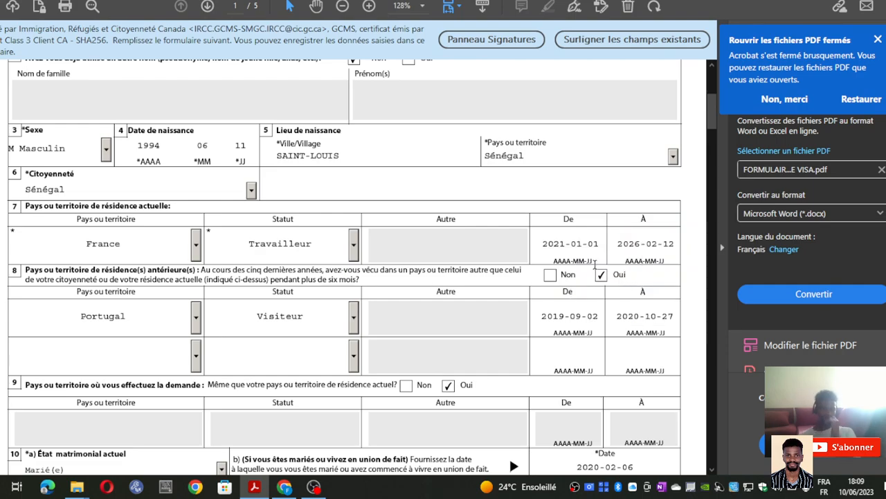
{"action": "scroll", "coordinate": [285, 284], "scroll_direction": "down", "scroll_amount": 3}
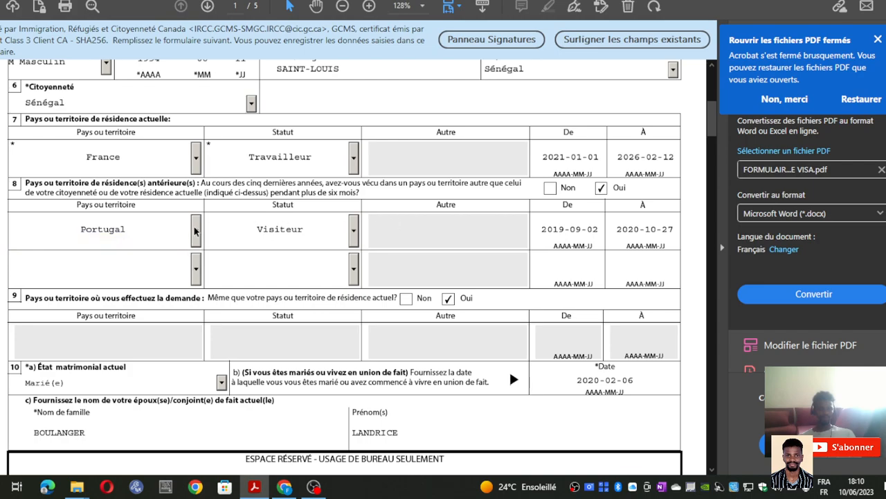
{"action": "left_click", "coordinate": [196, 232]}
{"action": "left_click", "coordinate": [222, 296]}
{"action": "left_click", "coordinate": [354, 232]}
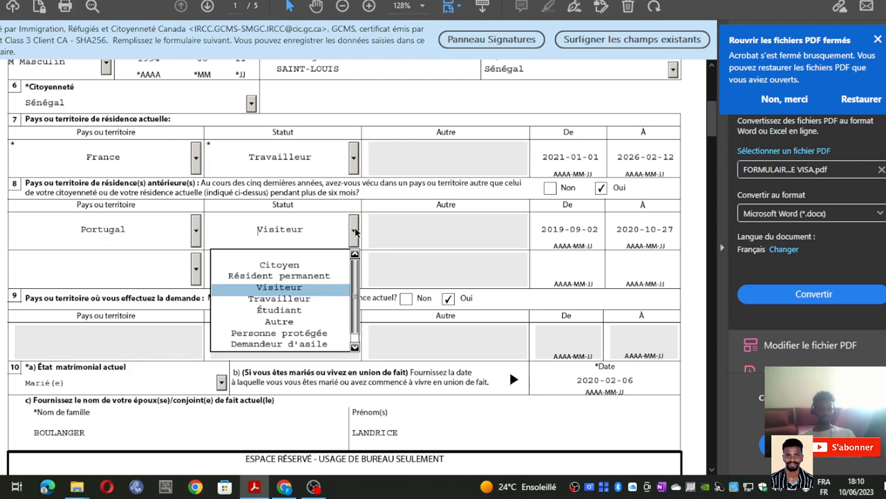
{"action": "left_click", "coordinate": [334, 286]}
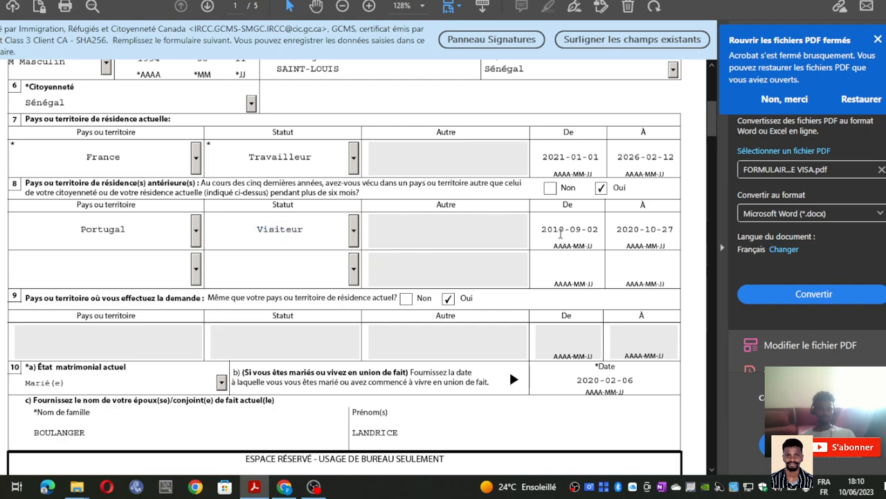
{"action": "left_click", "coordinate": [588, 230]}
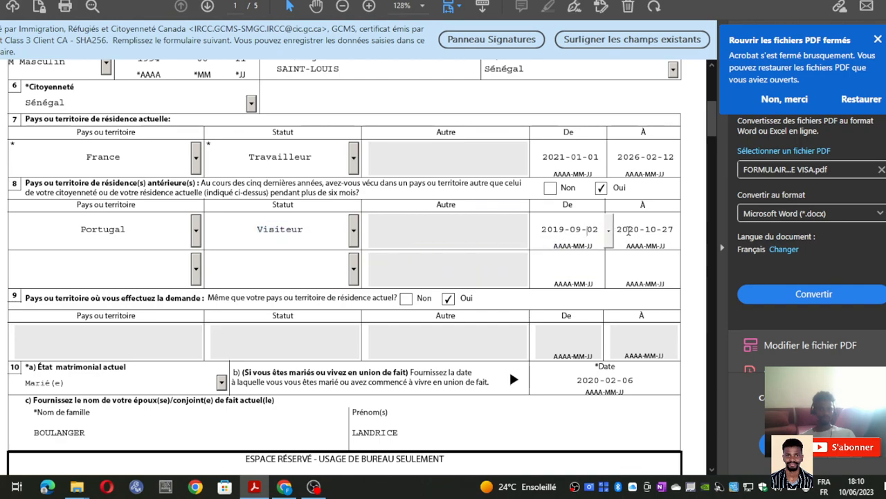
{"action": "left_click", "coordinate": [610, 230]}
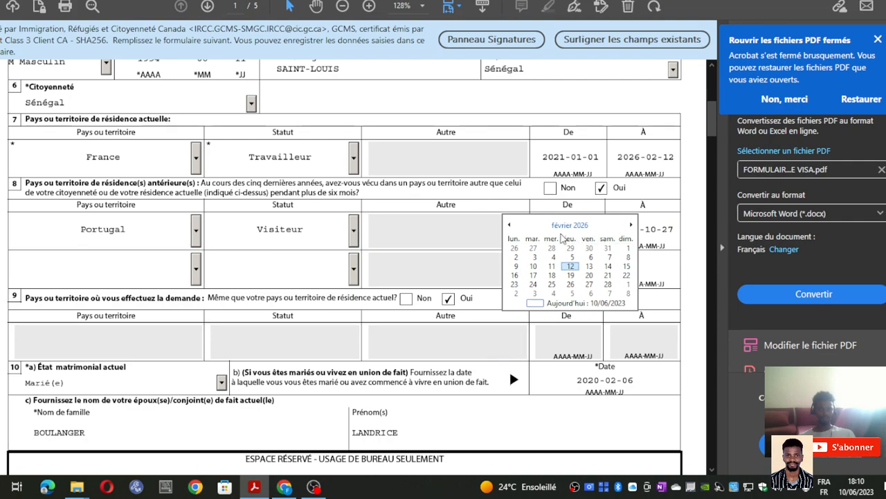
{"action": "left_click", "coordinate": [510, 225]}
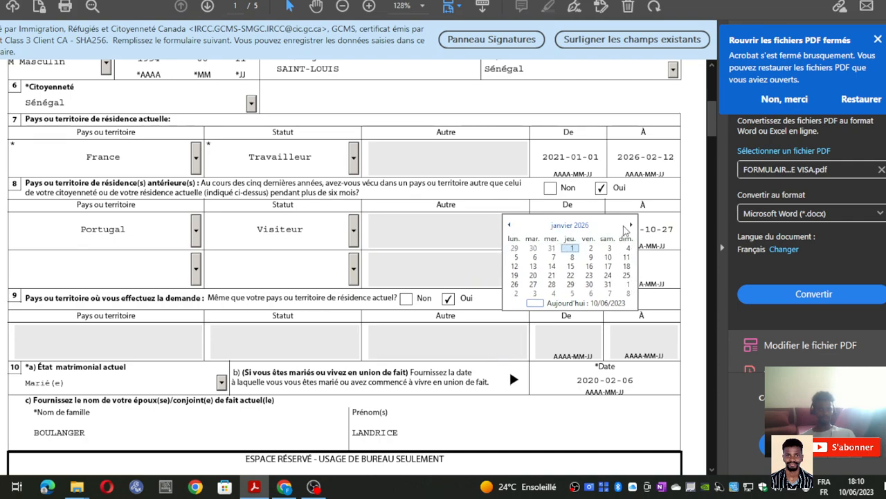
{"action": "left_click", "coordinate": [631, 225]}
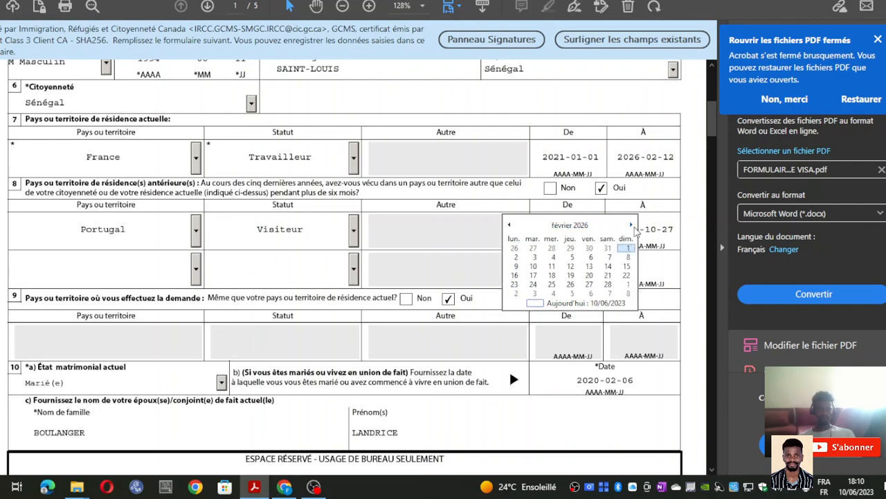
{"action": "left_click", "coordinate": [661, 229]}
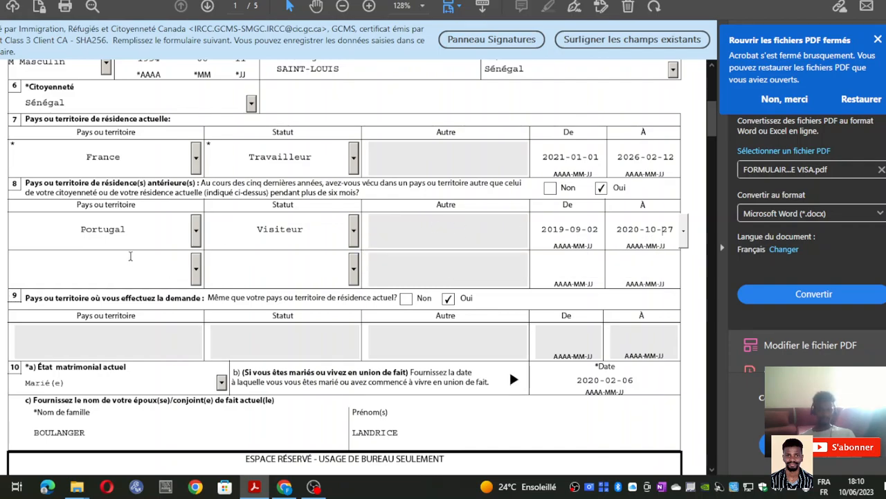
- Choose Angleterre as the second previous country, with status Visiteur
{"action": "left_click", "coordinate": [197, 262]}
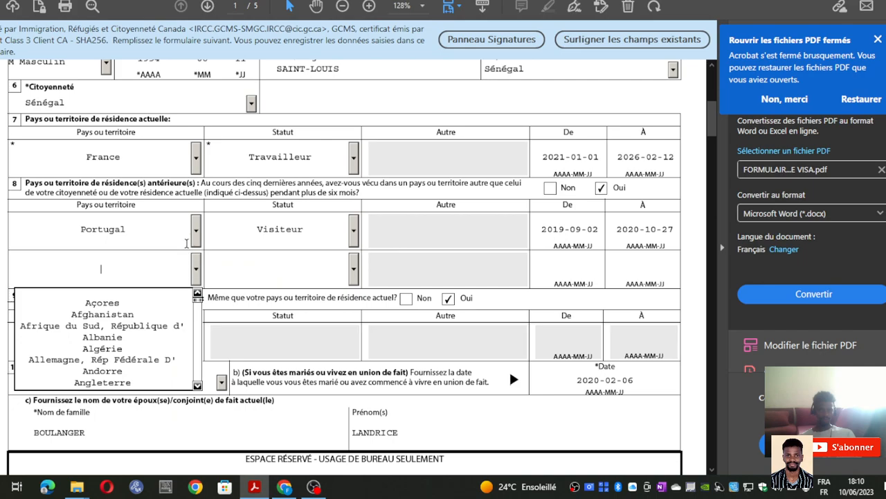
{"action": "scroll", "coordinate": [129, 352], "scroll_direction": "down", "scroll_amount": 1}
{"action": "left_click", "coordinate": [128, 354]}
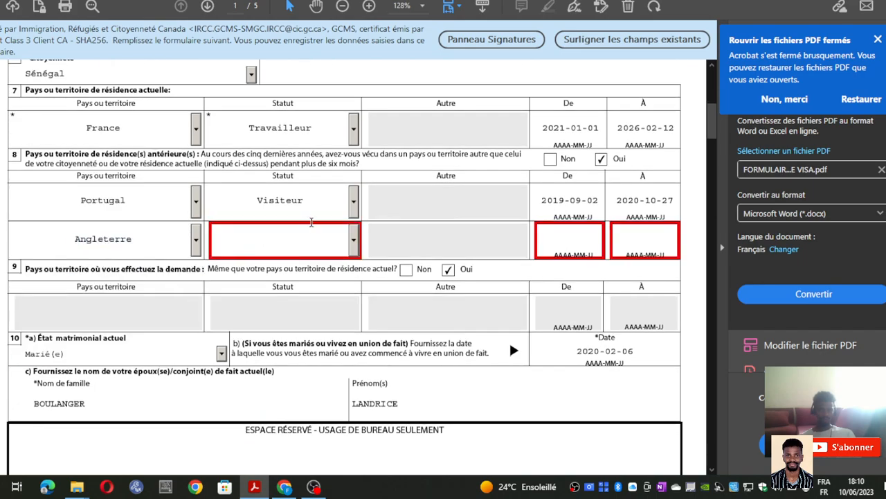
{"action": "left_click", "coordinate": [311, 239]}
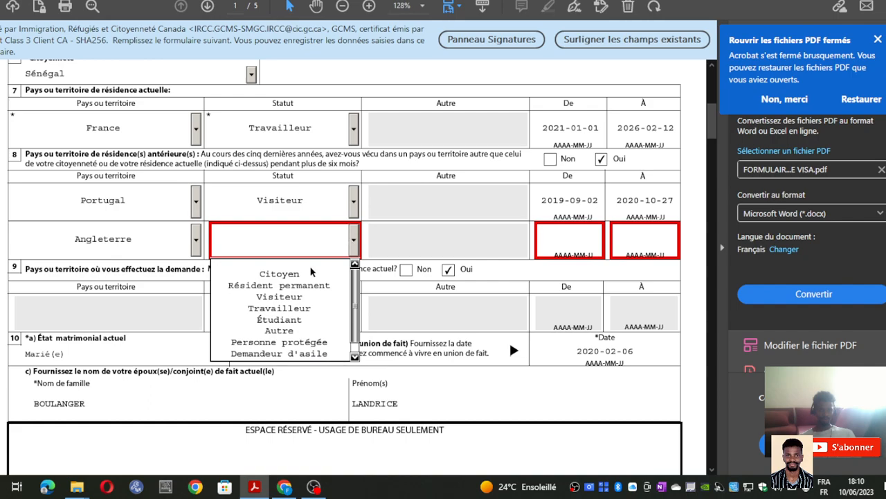
{"action": "left_click", "coordinate": [291, 300]}
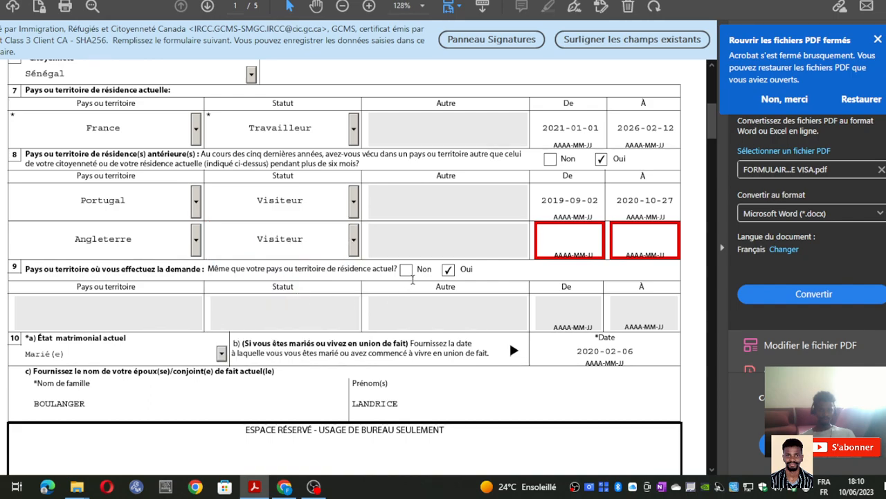
- Set the Angleterre start date to 28 December 2022 using the calendar
{"action": "left_click", "coordinate": [584, 242]}
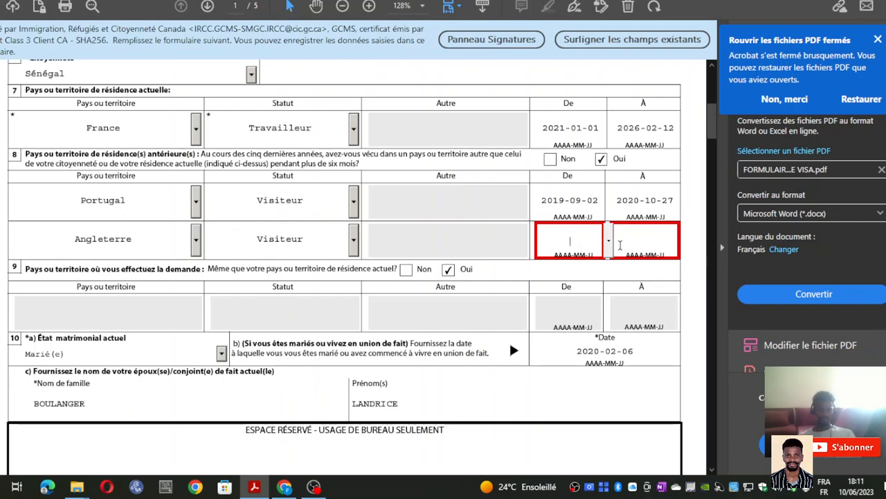
{"action": "left_click", "coordinate": [609, 240]}
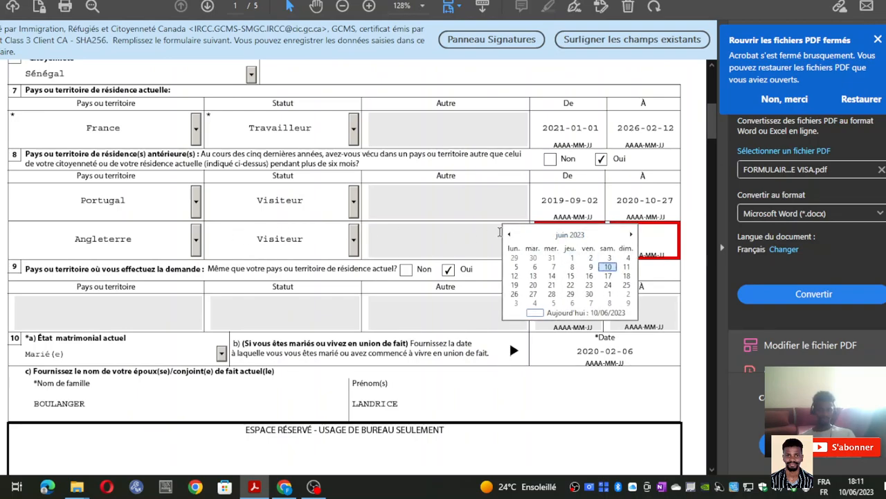
{"action": "left_click", "coordinate": [510, 235]}
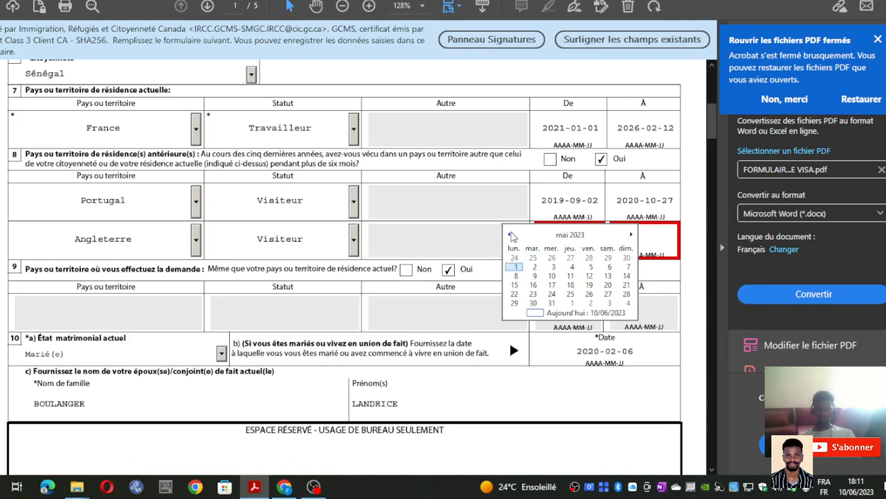
{"action": "left_click", "coordinate": [510, 234]}
{"action": "left_click", "coordinate": [511, 235]}
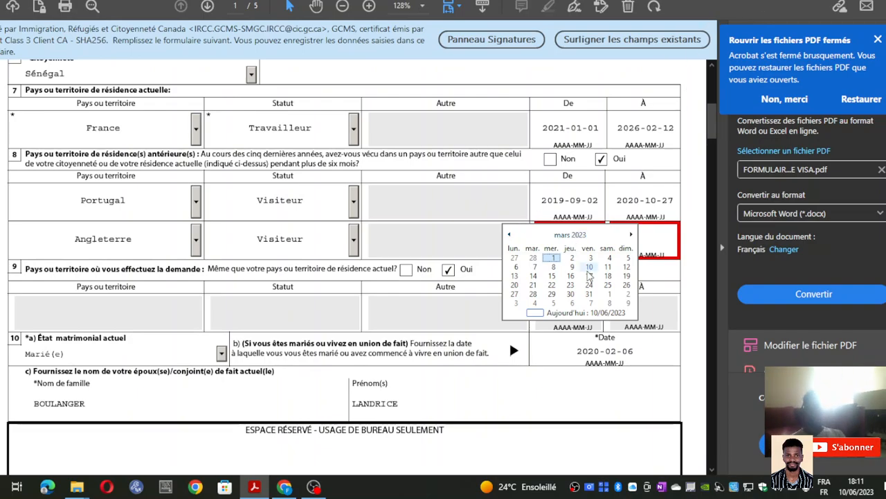
{"action": "left_click", "coordinate": [510, 236]}
{"action": "left_click", "coordinate": [510, 235]}
{"action": "left_click", "coordinate": [551, 258]}
{"action": "left_click", "coordinate": [651, 242]}
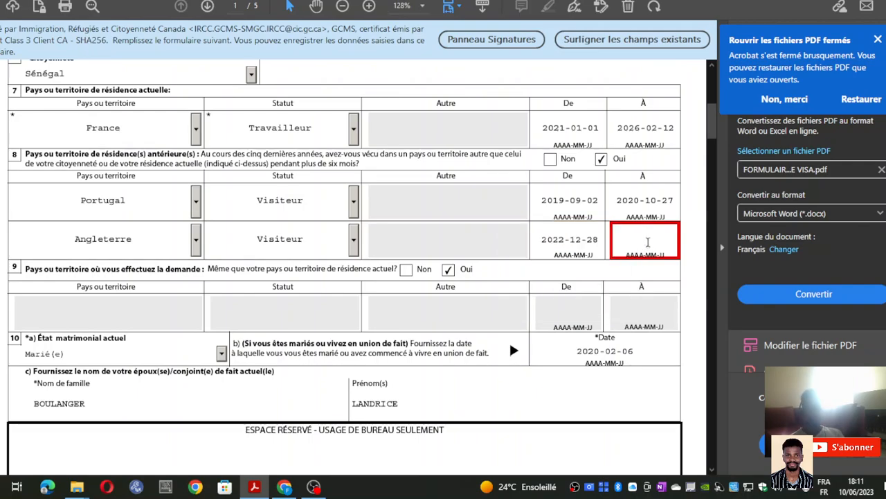
- Pick 9 June 2022 as the Angleterre end date and dismiss the resulting validation error
{"action": "left_click", "coordinate": [683, 243]}
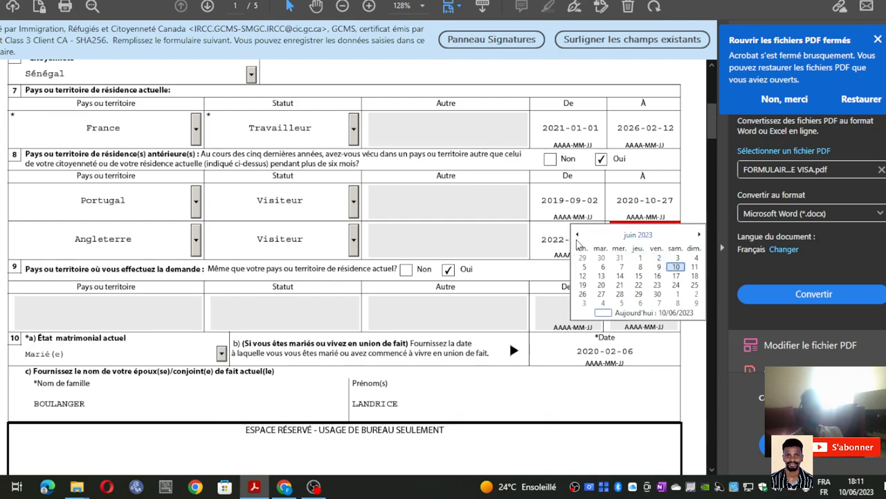
{"action": "left_click", "coordinate": [637, 235]}
{"action": "left_click", "coordinate": [578, 237]}
{"action": "left_click", "coordinate": [578, 238]}
{"action": "left_click", "coordinate": [578, 238]}
{"action": "left_click", "coordinate": [578, 237]}
{"action": "left_click", "coordinate": [577, 237]}
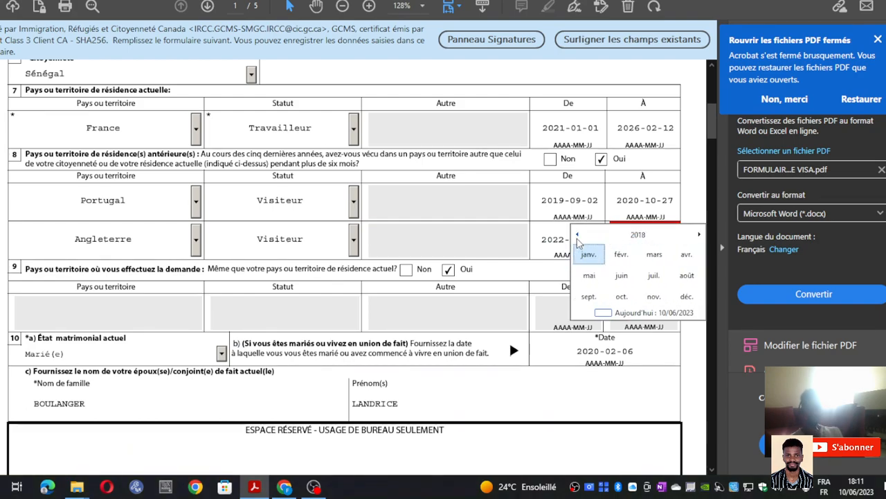
{"action": "left_click", "coordinate": [638, 235]}
{"action": "left_click", "coordinate": [700, 236]}
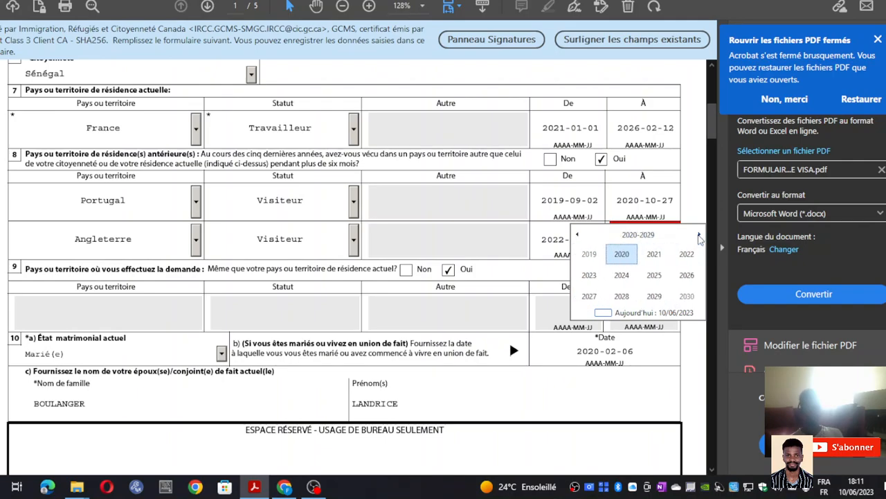
{"action": "left_click", "coordinate": [637, 235]}
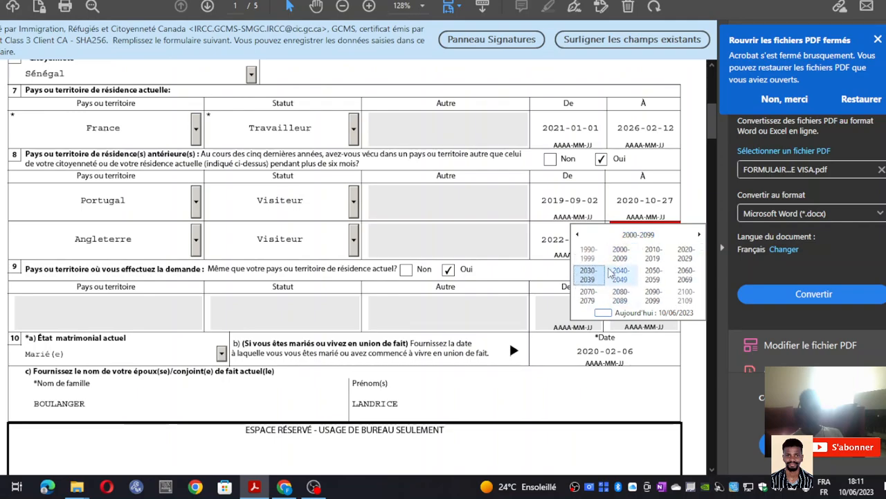
{"action": "left_click", "coordinate": [577, 236]}
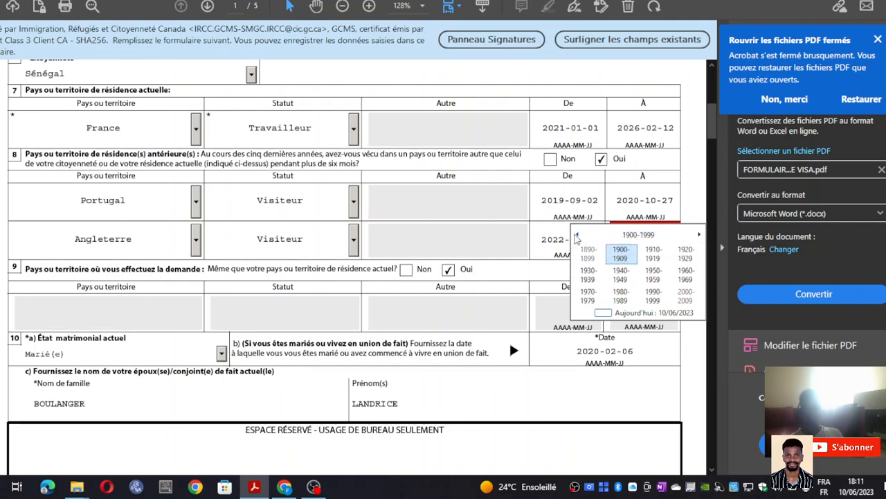
{"action": "left_click", "coordinate": [697, 235]}
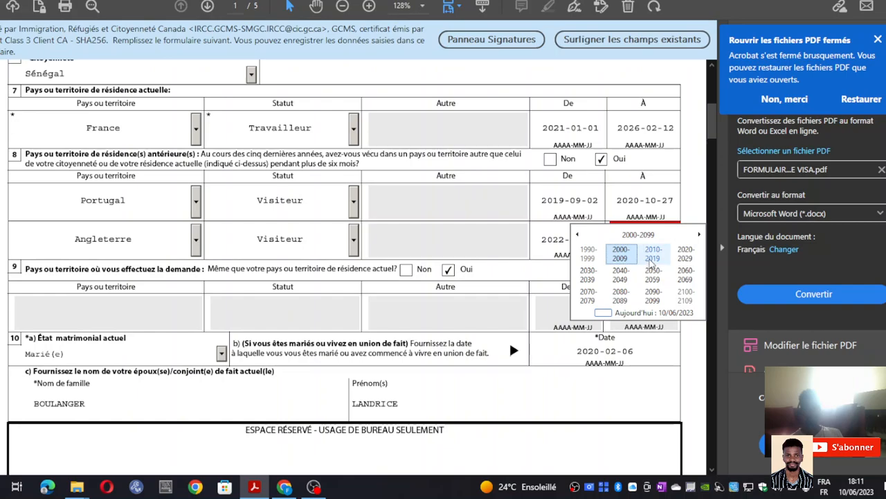
{"action": "left_click", "coordinate": [677, 255]}
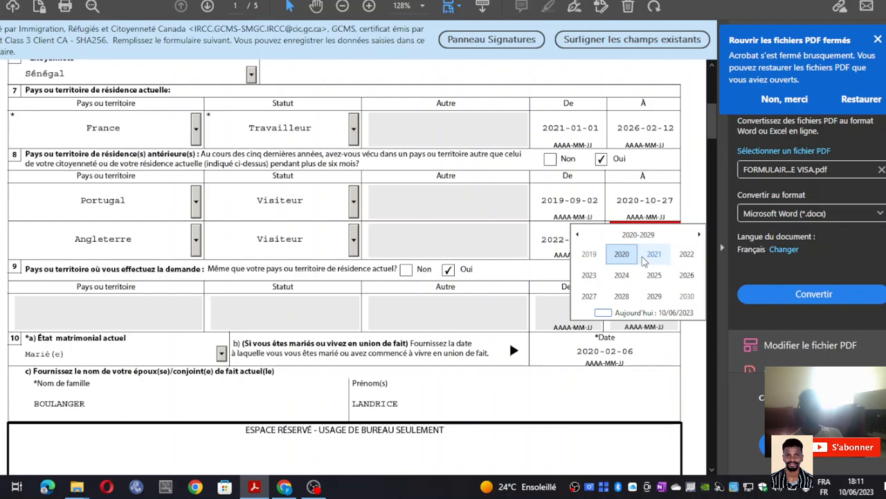
{"action": "left_click", "coordinate": [676, 259]}
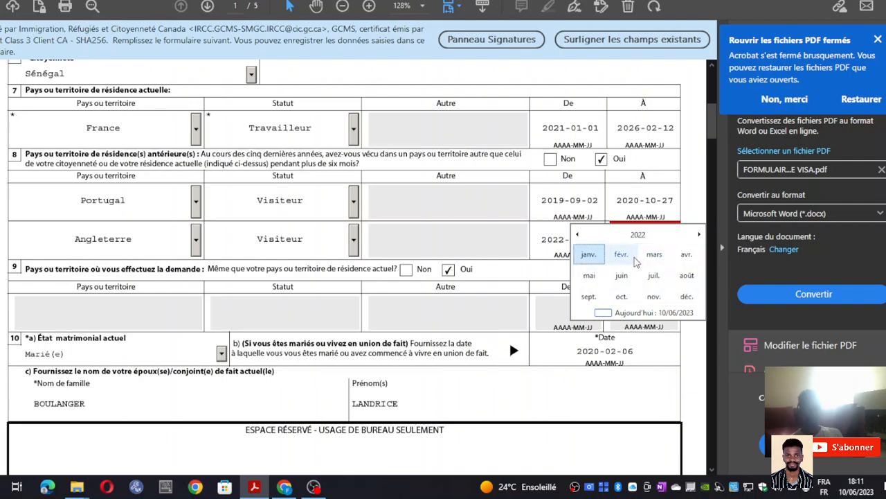
{"action": "left_click", "coordinate": [622, 275]}
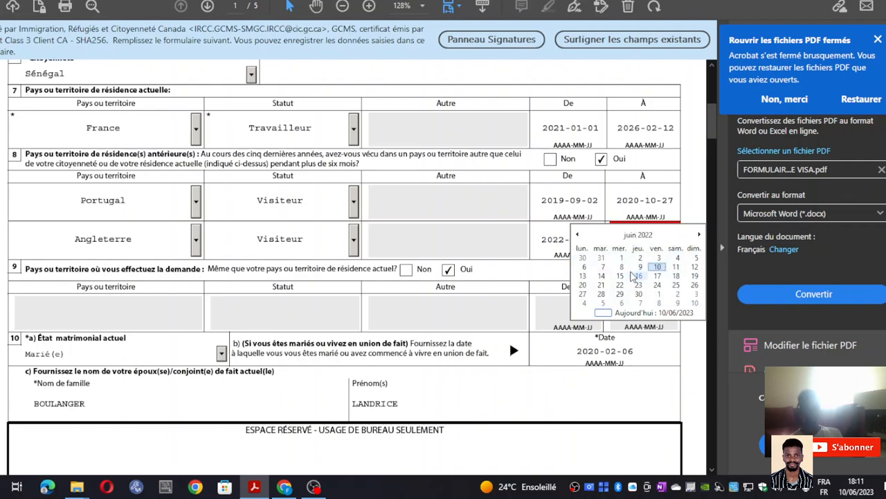
{"action": "left_click", "coordinate": [629, 268]}
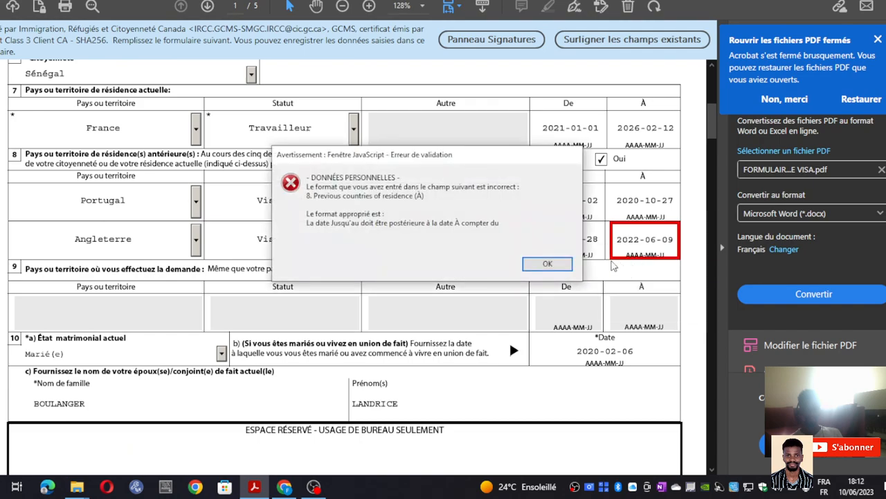
{"action": "left_click", "coordinate": [572, 263]}
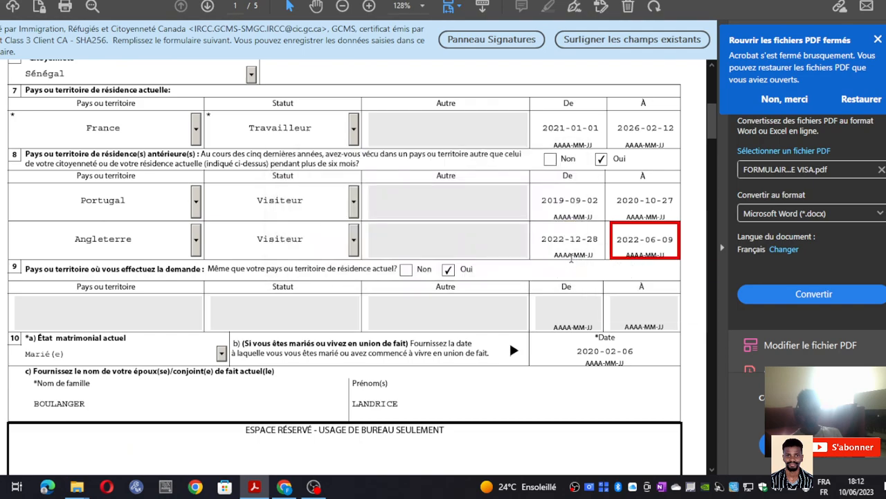
- Set the Angleterre end date to 3 January 2023 instead
{"action": "left_click", "coordinate": [658, 248]}
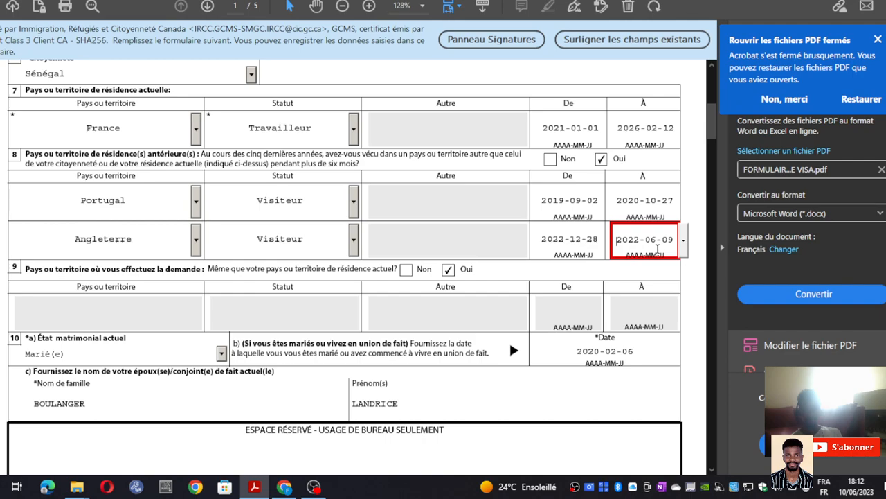
{"action": "left_click", "coordinate": [683, 240]}
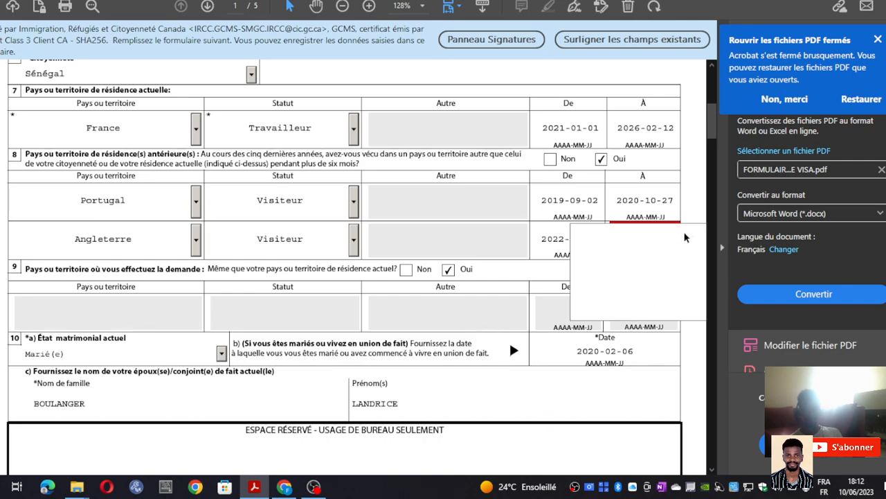
{"action": "left_click", "coordinate": [648, 237]}
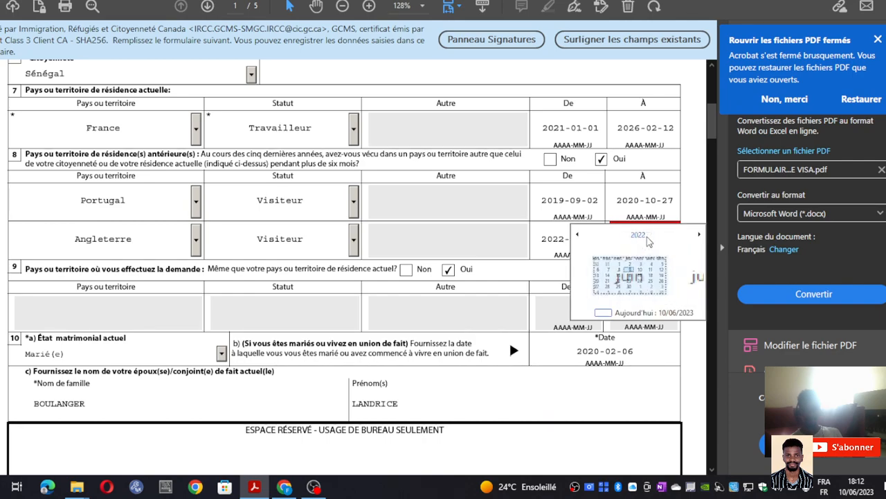
{"action": "left_click", "coordinate": [698, 236]}
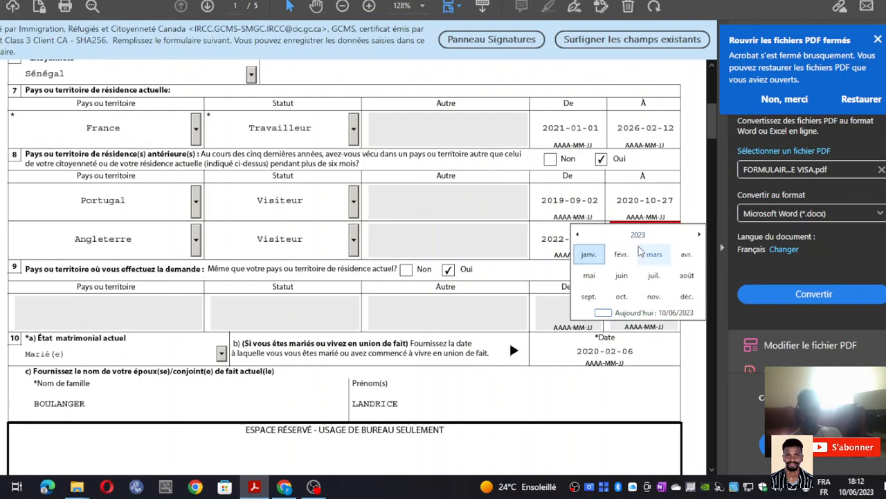
{"action": "left_click", "coordinate": [591, 257]}
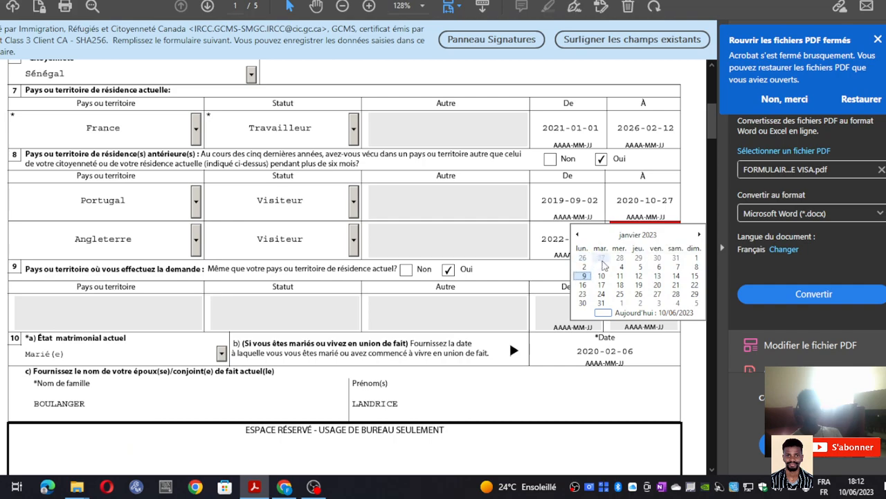
{"action": "left_click", "coordinate": [603, 267]}
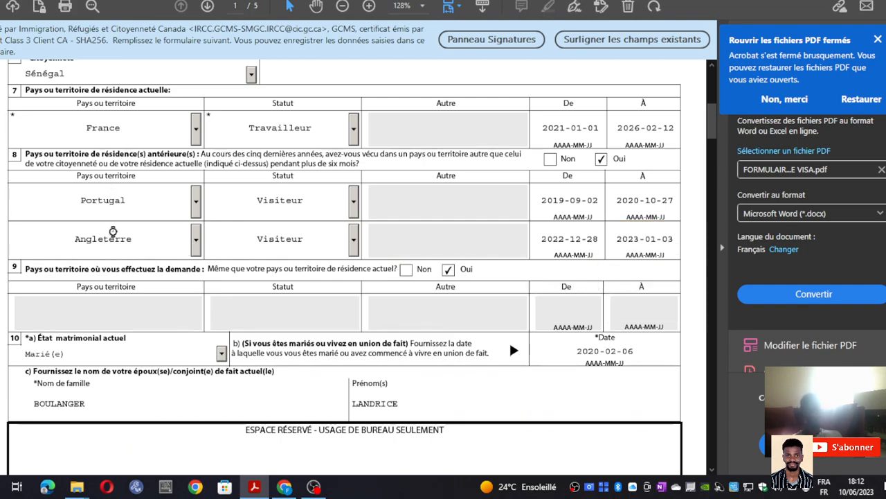
{"action": "scroll", "coordinate": [109, 178], "scroll_direction": "down", "scroll_amount": 1}
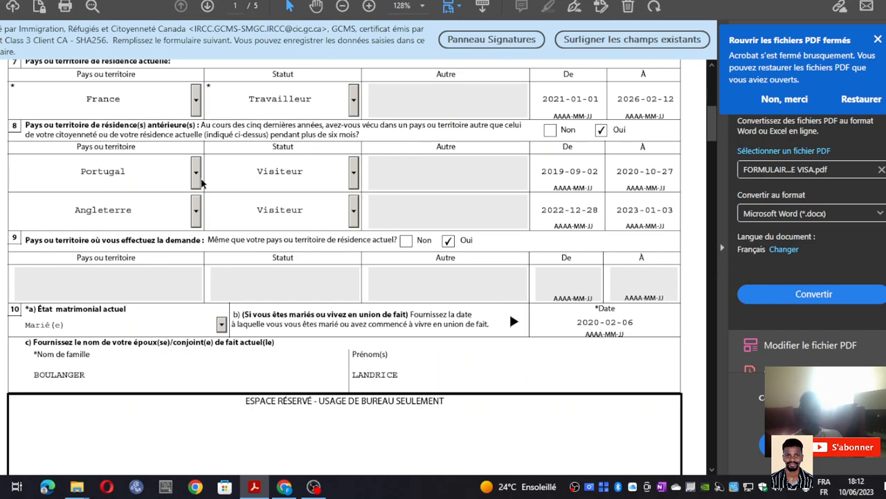
{"action": "scroll", "coordinate": [207, 194], "scroll_direction": "down", "scroll_amount": 2}
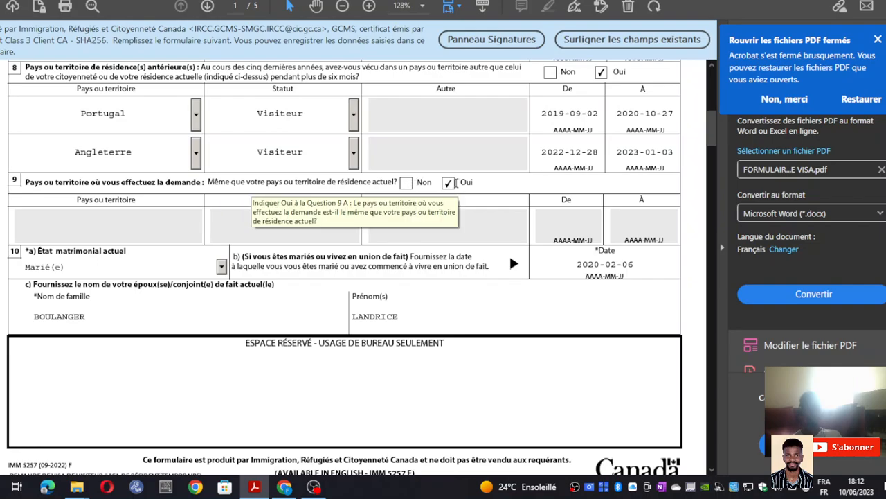
{"action": "scroll", "coordinate": [182, 182], "scroll_direction": "up", "scroll_amount": 4}
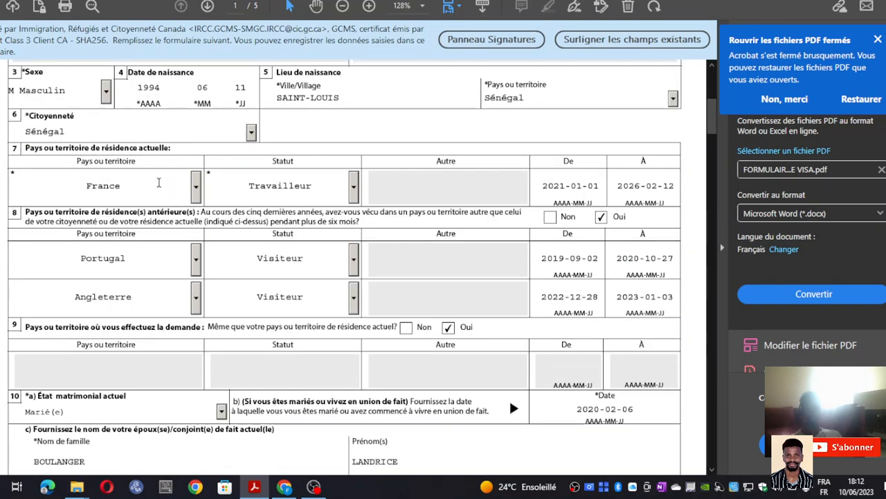
{"action": "scroll", "coordinate": [229, 219], "scroll_direction": "up", "scroll_amount": 2}
{"action": "scroll", "coordinate": [228, 219], "scroll_direction": "down", "scroll_amount": 5}
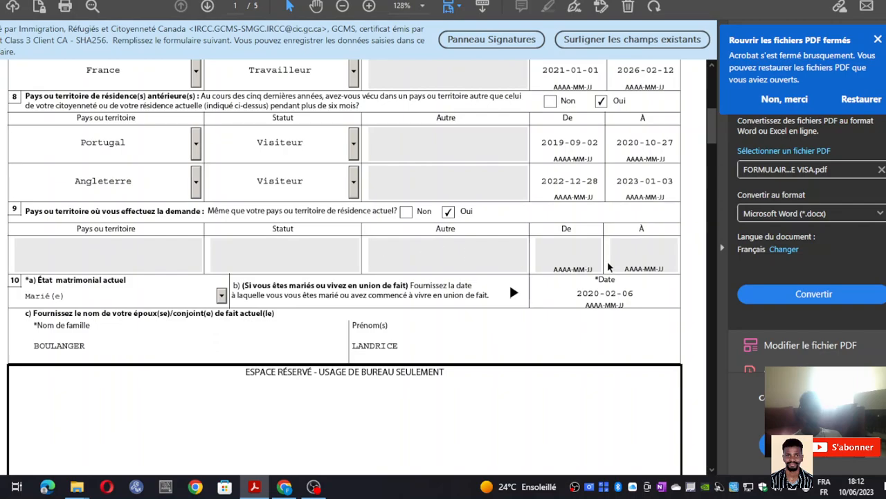
- Answer Non to question 9 and choose Angleterre as the application country
{"action": "left_click", "coordinate": [406, 211]}
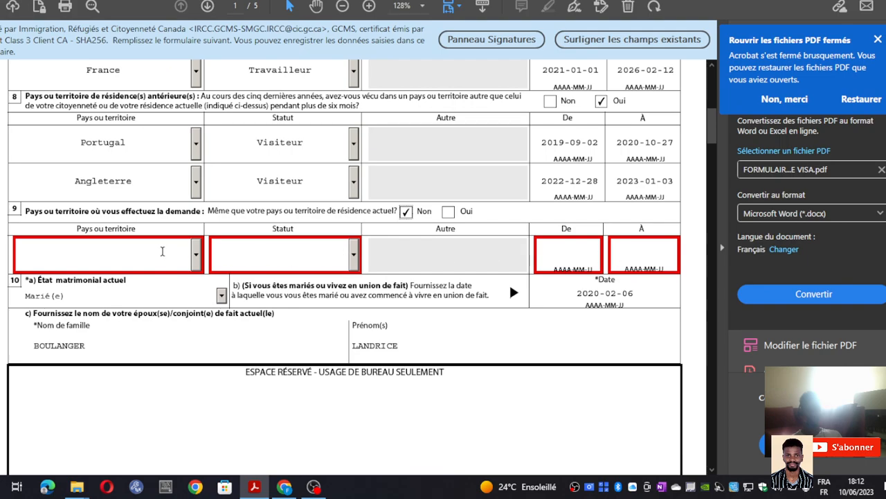
{"action": "left_click", "coordinate": [196, 256]}
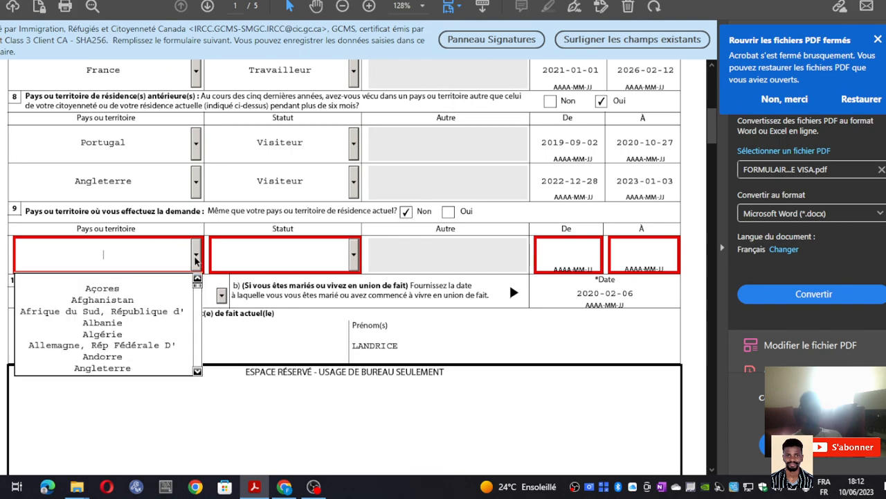
{"action": "left_click", "coordinate": [334, 247]}
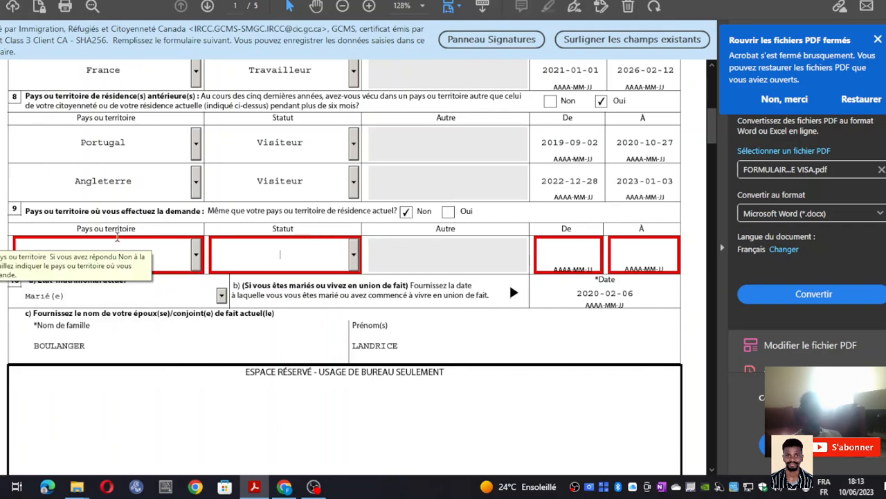
{"action": "scroll", "coordinate": [276, 200], "scroll_direction": "up", "scroll_amount": 2}
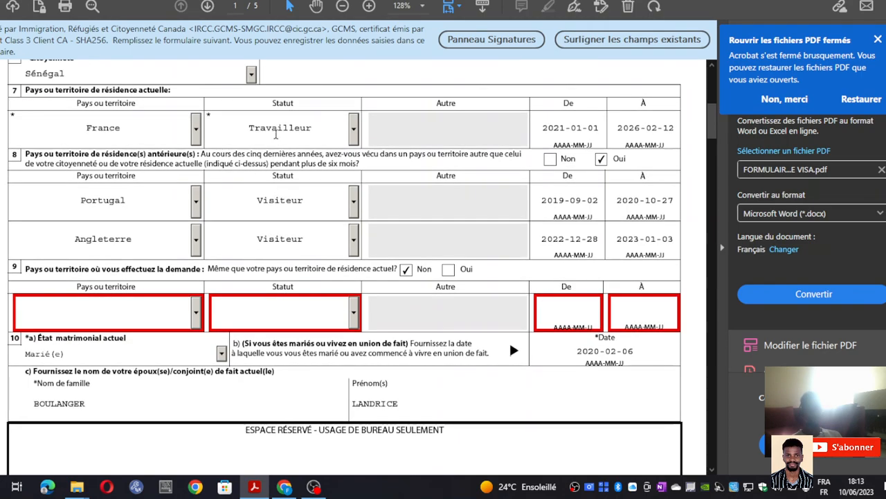
{"action": "scroll", "coordinate": [276, 136], "scroll_direction": "down", "scroll_amount": 1}
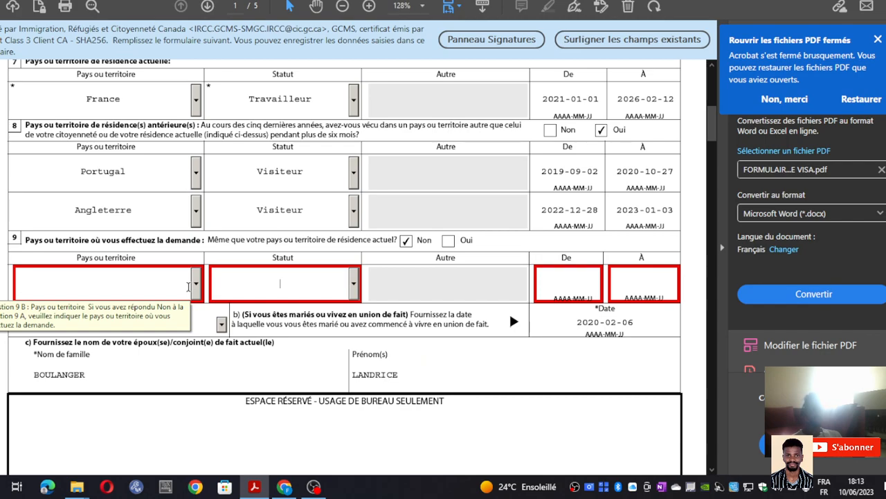
{"action": "left_click", "coordinate": [196, 286]}
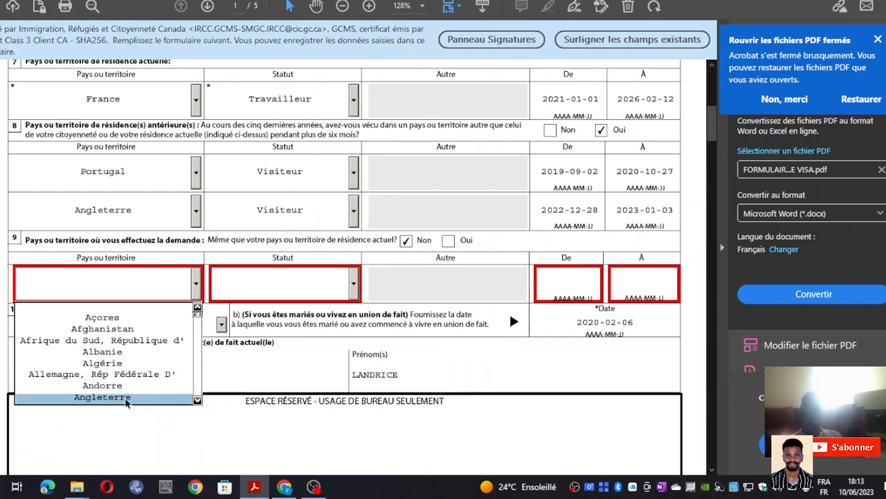
{"action": "left_click", "coordinate": [126, 397]}
{"action": "left_click", "coordinate": [192, 306]}
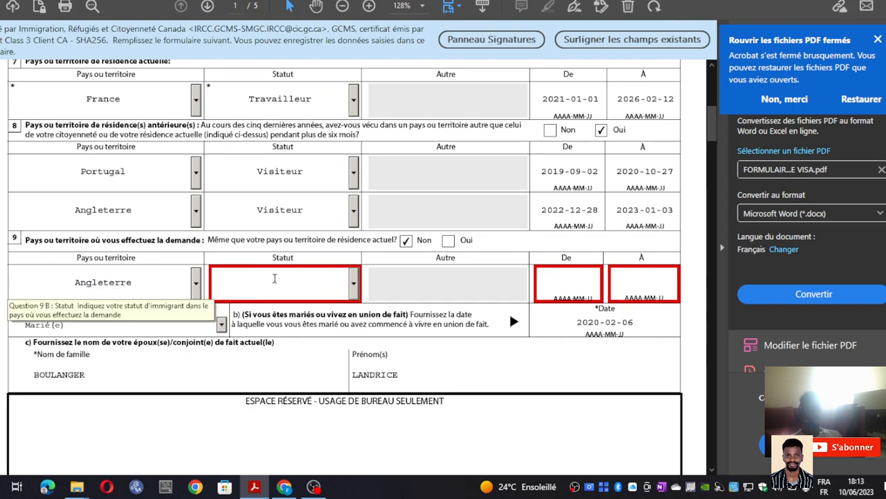
- Set question 9's status to Visiteur, replacing the briefly chosen Autre
{"action": "left_click", "coordinate": [354, 284]}
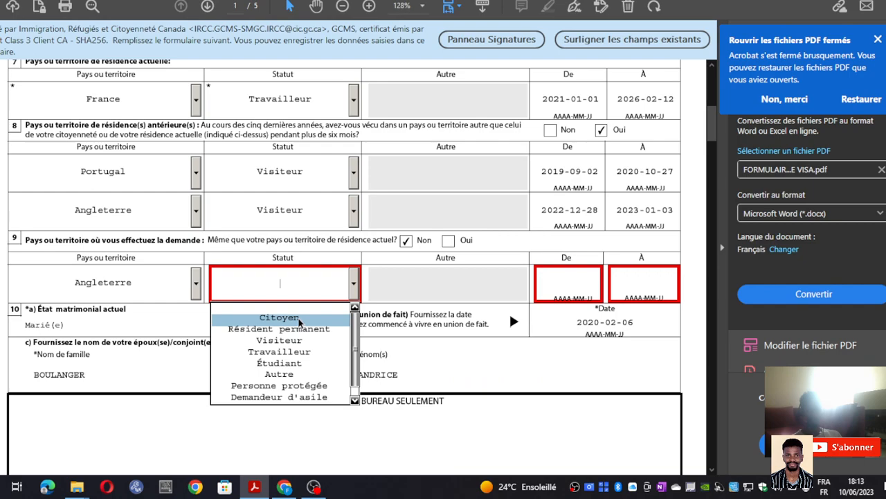
{"action": "left_click", "coordinate": [300, 375]}
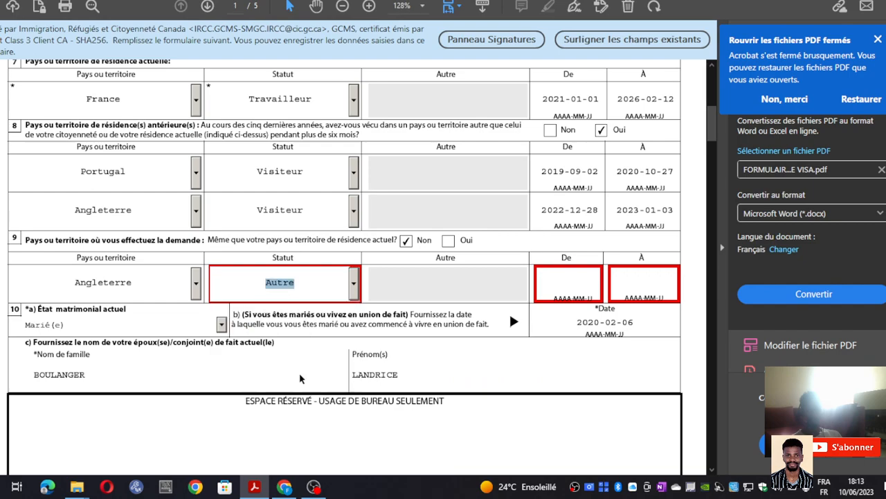
{"action": "left_click", "coordinate": [353, 290]}
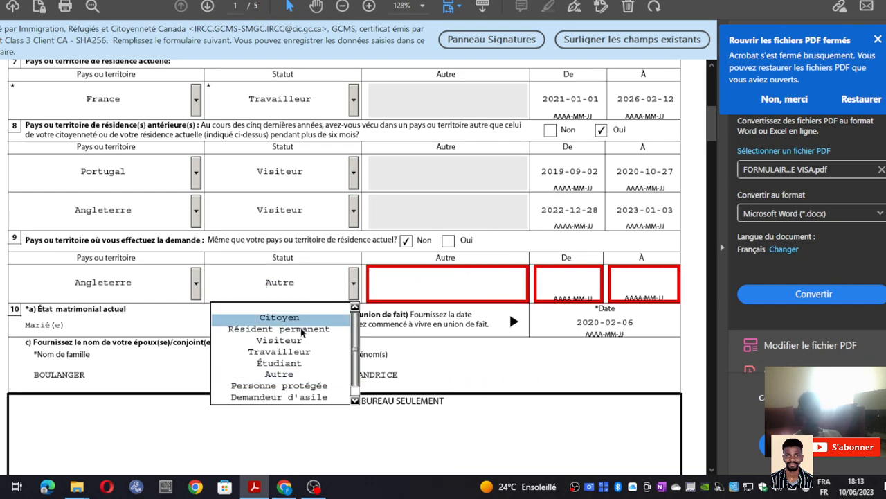
{"action": "left_click", "coordinate": [297, 345]}
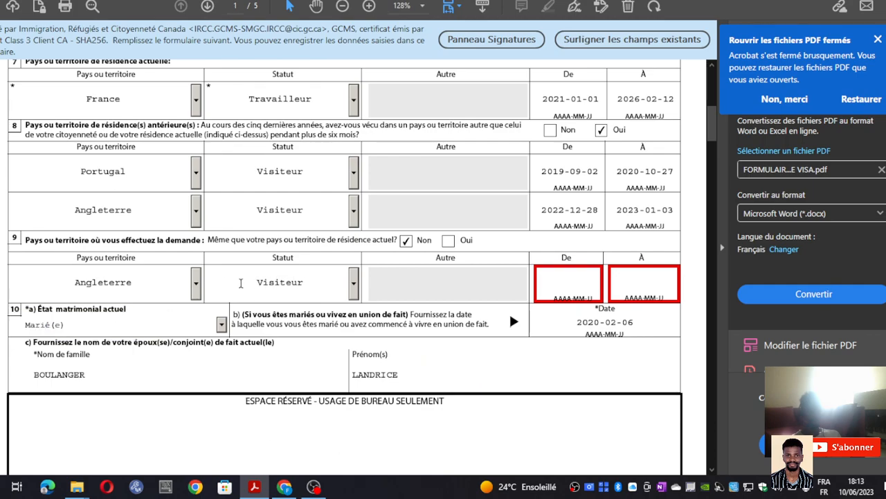
- Set the stay dates from 2023-04-04 to 2023-08-03 using the calendars
{"action": "left_click", "coordinate": [562, 289]}
{"action": "left_click", "coordinate": [607, 284]}
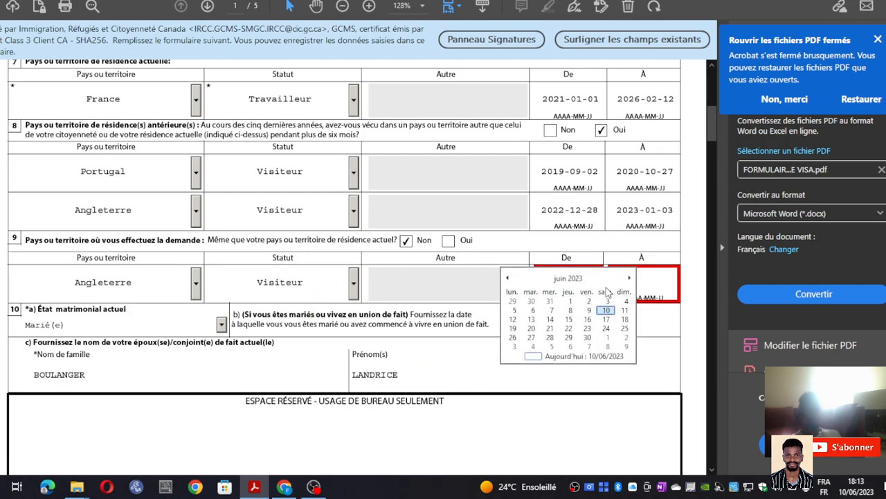
{"action": "left_click", "coordinate": [508, 278]}
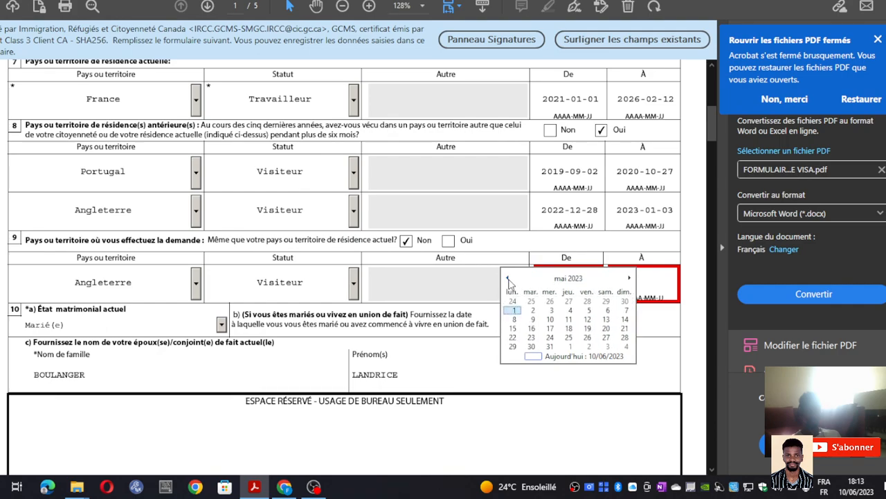
{"action": "left_click", "coordinate": [508, 278]}
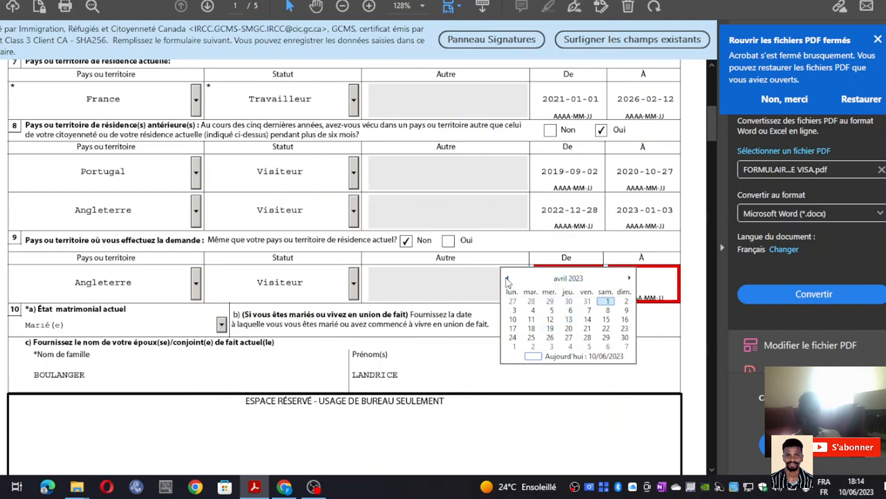
{"action": "left_click", "coordinate": [539, 313]}
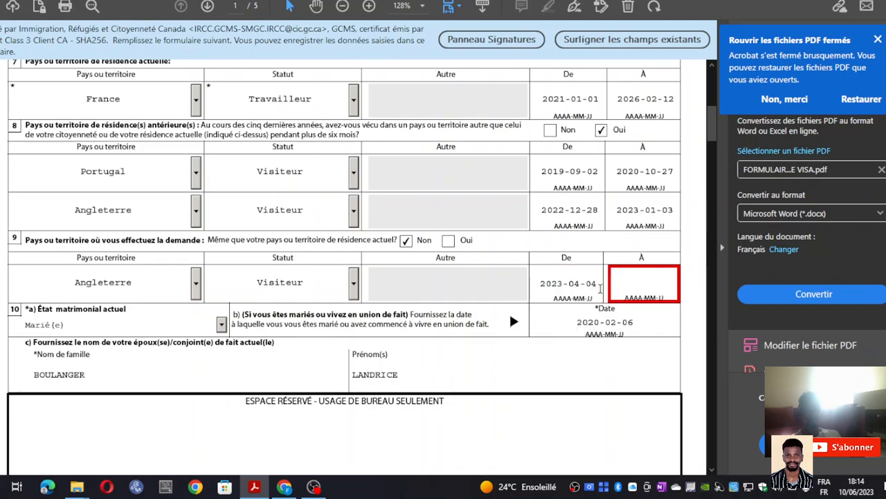
{"action": "left_click", "coordinate": [665, 282]}
{"action": "left_click", "coordinate": [682, 283]}
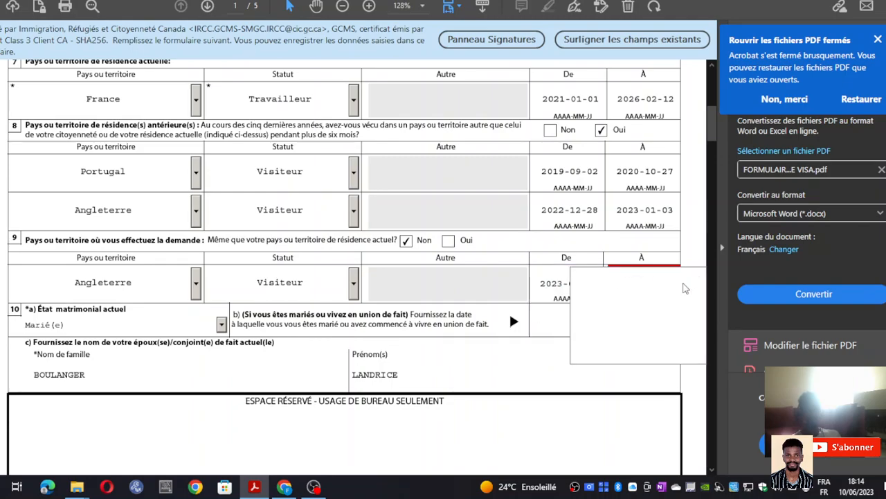
{"action": "left_click", "coordinate": [699, 278]}
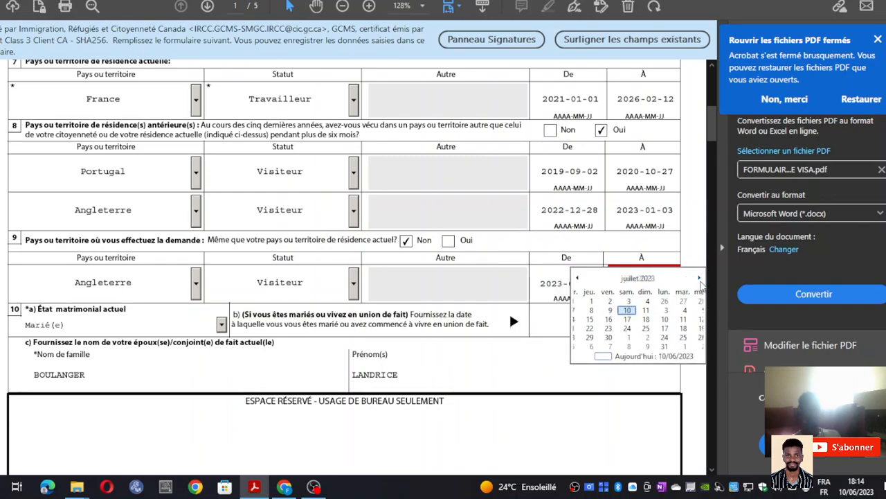
{"action": "left_click", "coordinate": [699, 278]}
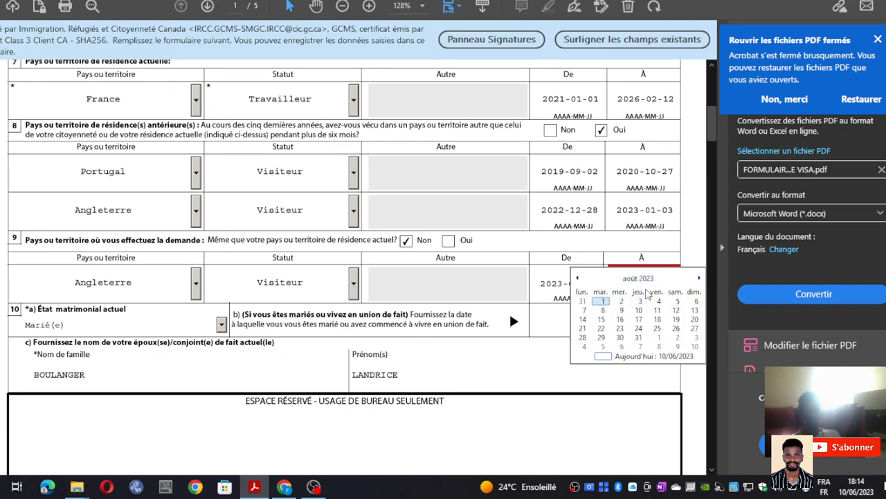
{"action": "left_click", "coordinate": [641, 300]}
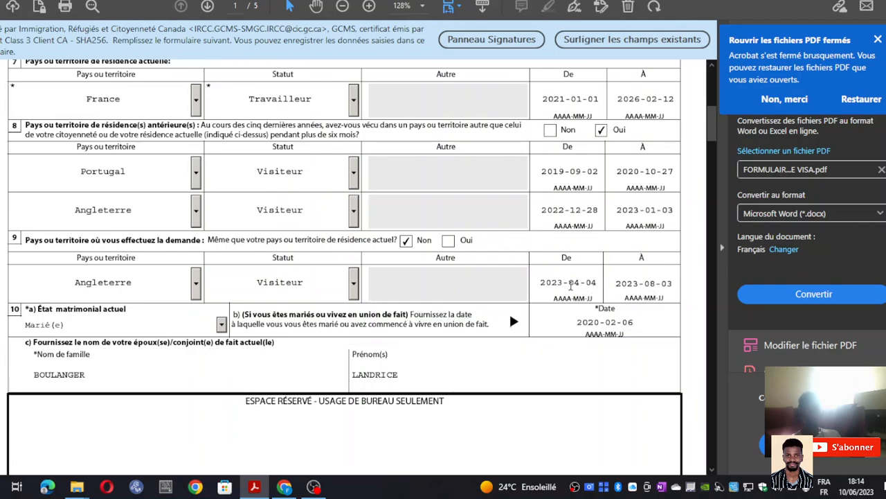
- Tick Oui for question 9, emptying the application-country row
{"action": "scroll", "coordinate": [568, 293], "scroll_direction": "down", "scroll_amount": 1}
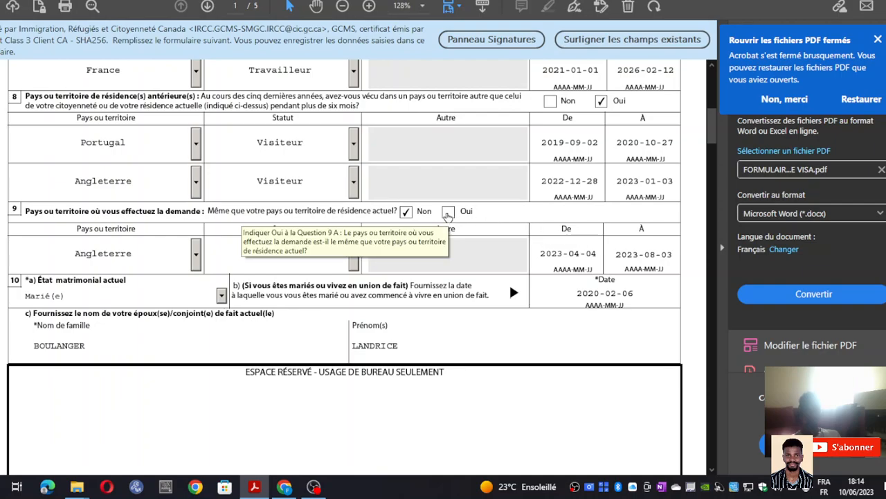
{"action": "left_click", "coordinate": [448, 213]}
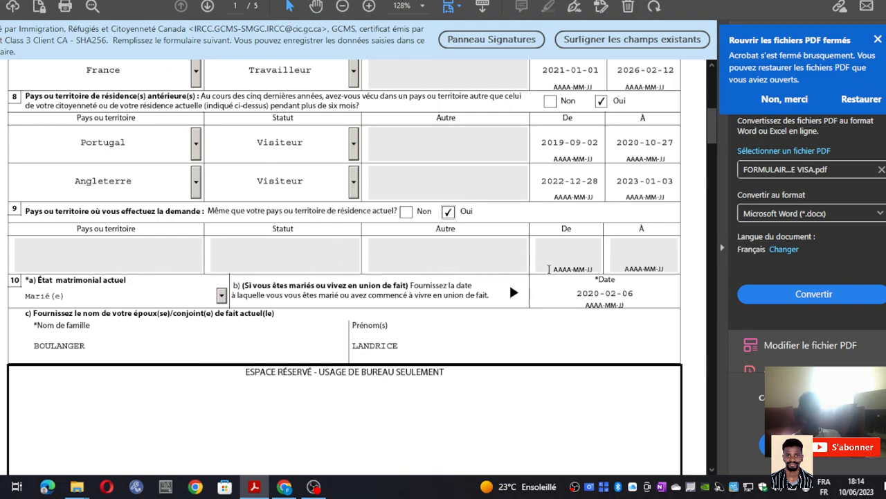
{"action": "scroll", "coordinate": [345, 270], "scroll_direction": "up", "scroll_amount": 5}
{"action": "scroll", "coordinate": [345, 270], "scroll_direction": "up", "scroll_amount": 4}
- Scroll through the form to review it down to the page footer
{"action": "scroll", "coordinate": [92, 196], "scroll_direction": "down", "scroll_amount": 5}
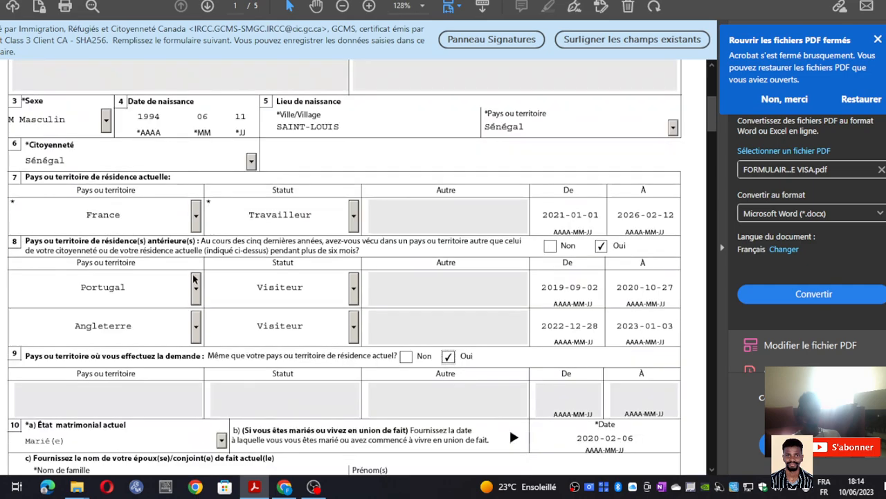
{"action": "scroll", "coordinate": [140, 221], "scroll_direction": "down", "scroll_amount": 3}
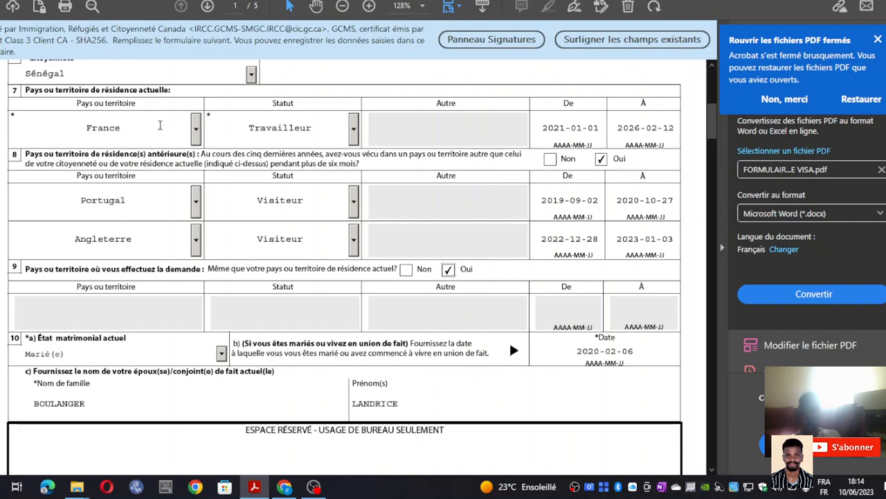
{"action": "scroll", "coordinate": [349, 303], "scroll_direction": "down", "scroll_amount": 1}
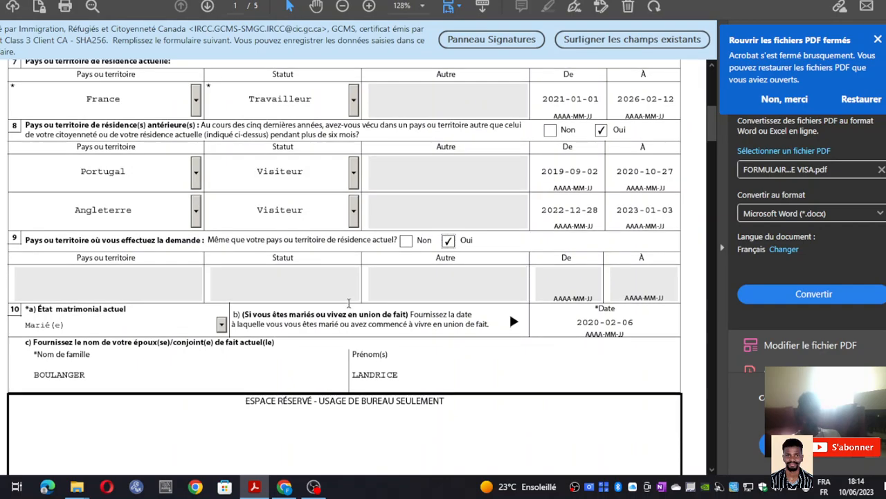
{"action": "scroll", "coordinate": [298, 213], "scroll_direction": "up", "scroll_amount": 3}
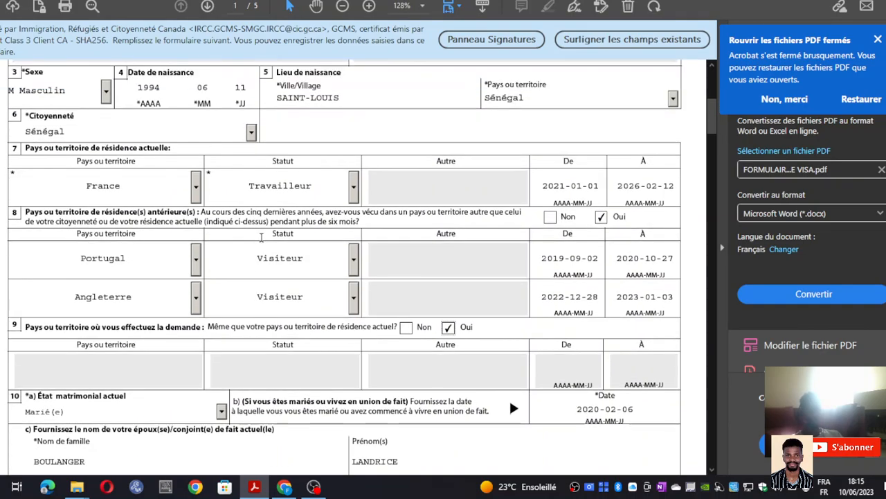
{"action": "scroll", "coordinate": [286, 293], "scroll_direction": "down", "scroll_amount": 2}
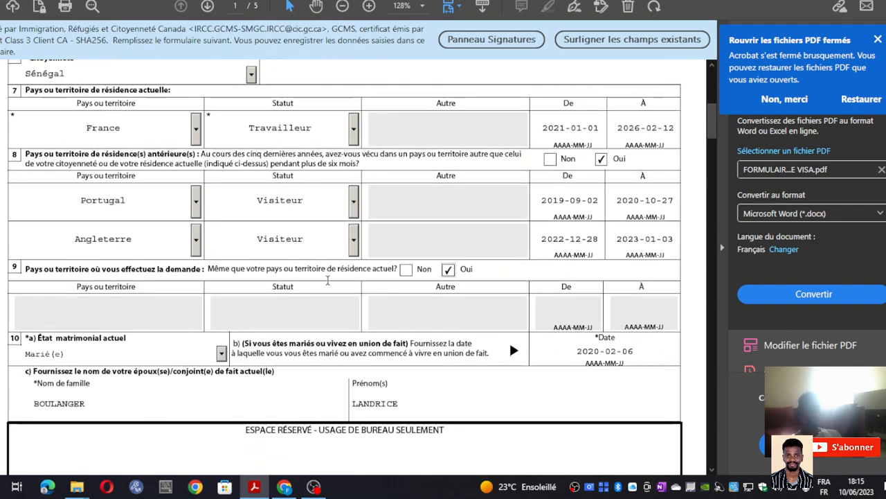
{"action": "scroll", "coordinate": [374, 298], "scroll_direction": "down", "scroll_amount": 1}
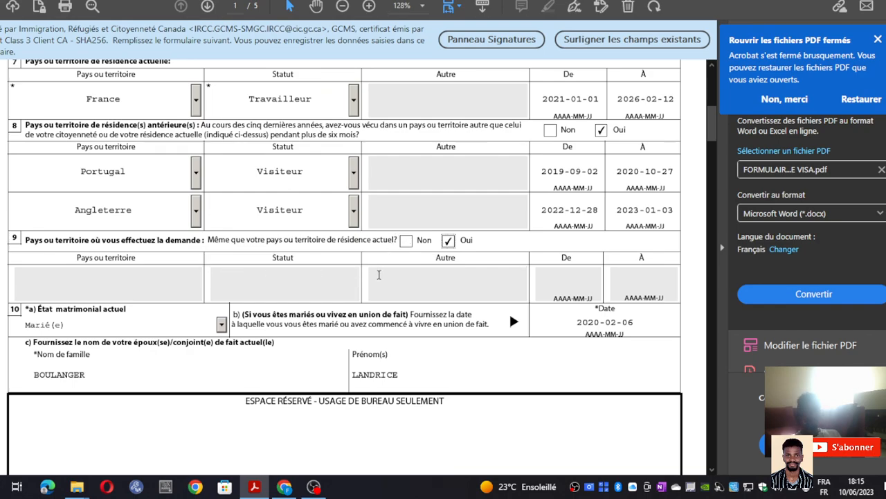
{"action": "scroll", "coordinate": [554, 283], "scroll_direction": "down", "scroll_amount": 1}
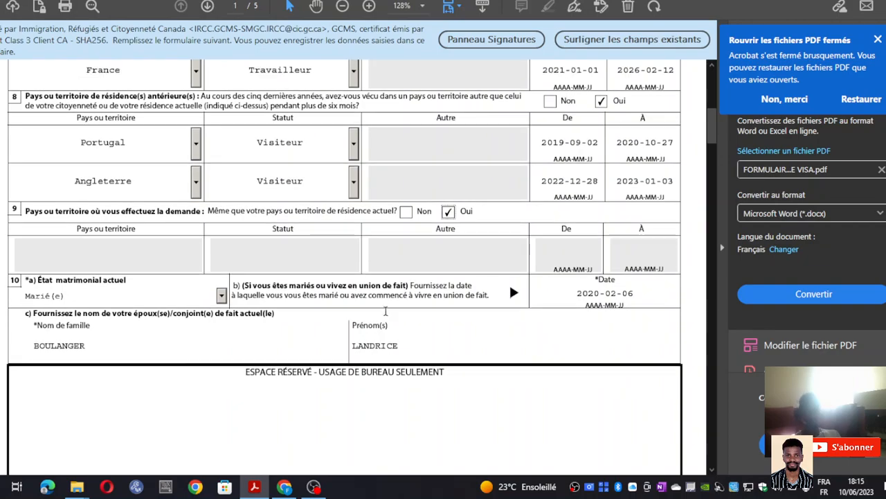
{"action": "scroll", "coordinate": [102, 308], "scroll_direction": "down", "scroll_amount": 3}
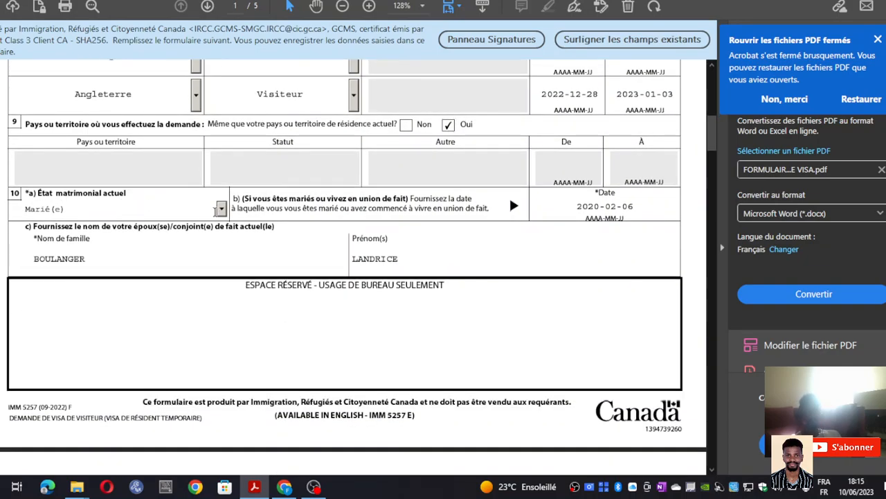
{"action": "left_click", "coordinate": [222, 209]}
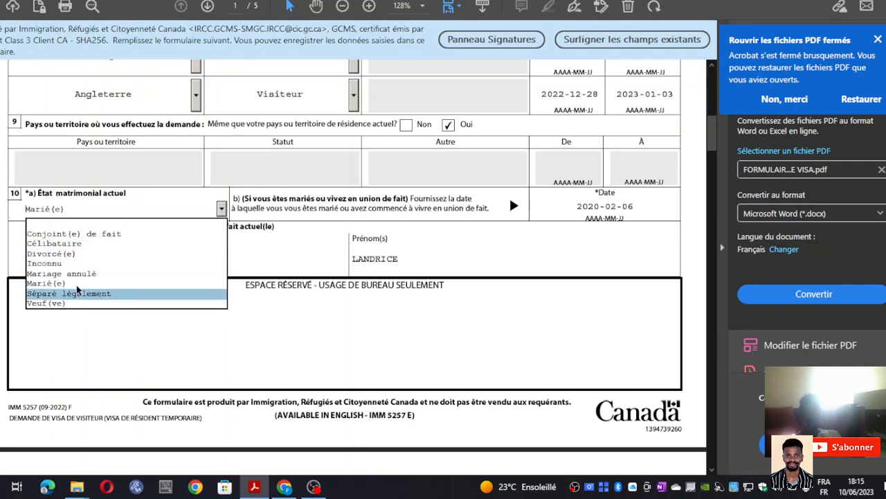
{"action": "left_click", "coordinate": [222, 211]}
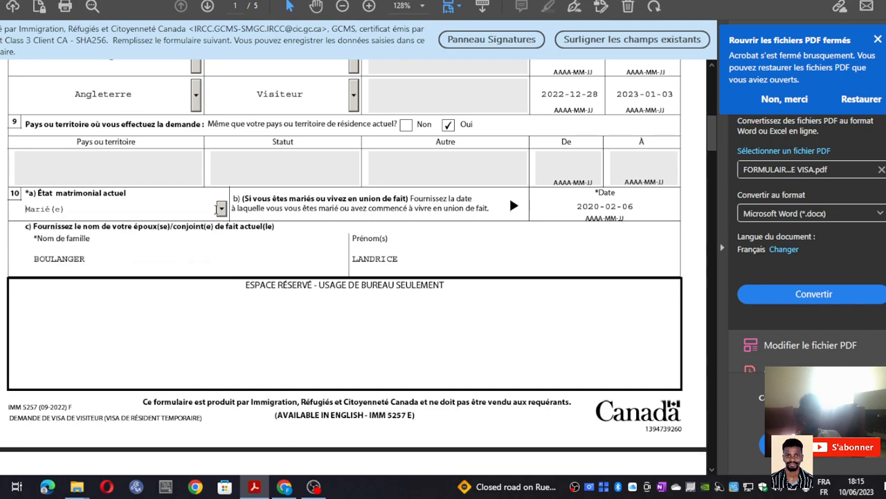
{"action": "left_click", "coordinate": [627, 207]}
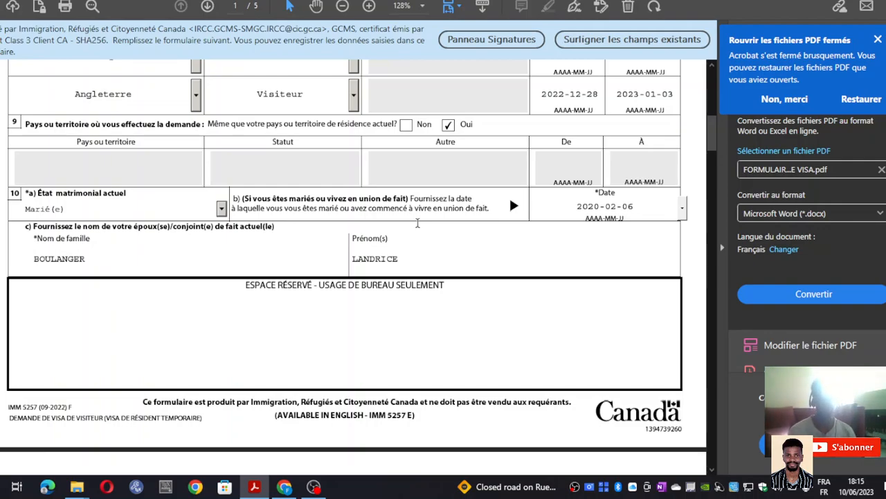
{"action": "left_click", "coordinate": [682, 208]}
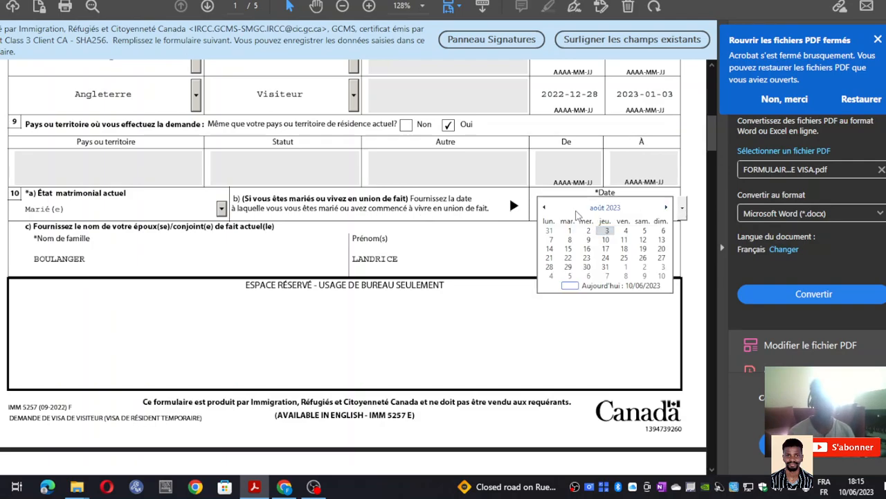
{"action": "left_click", "coordinate": [542, 193]}
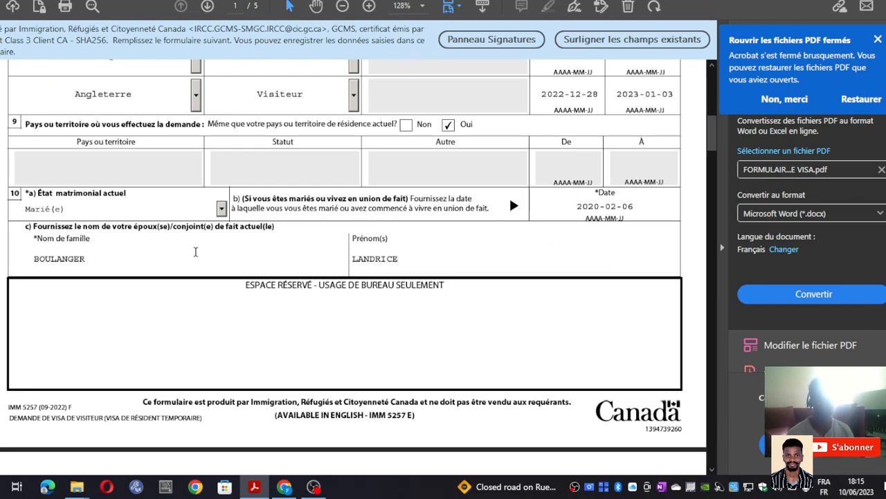
{"action": "scroll", "coordinate": [207, 252], "scroll_direction": "down", "scroll_amount": 2}
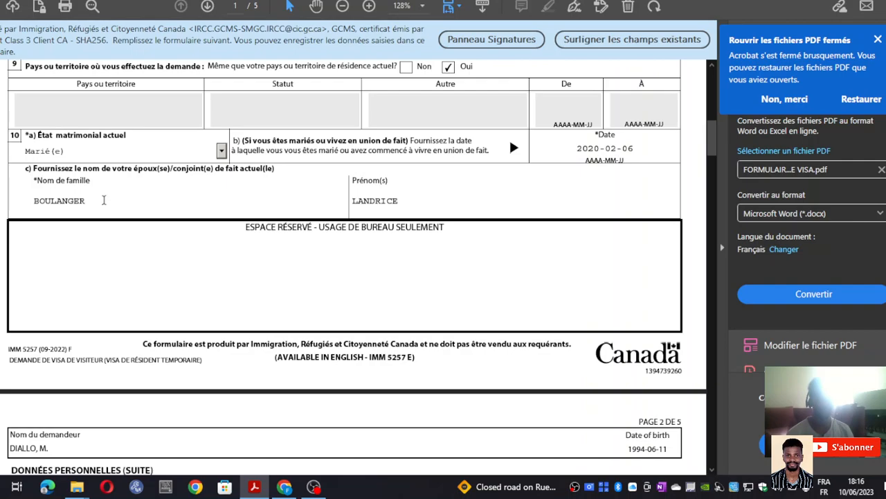
- Scroll down to page 2 of the visa form
{"action": "scroll", "coordinate": [379, 232], "scroll_direction": "down", "scroll_amount": 3}
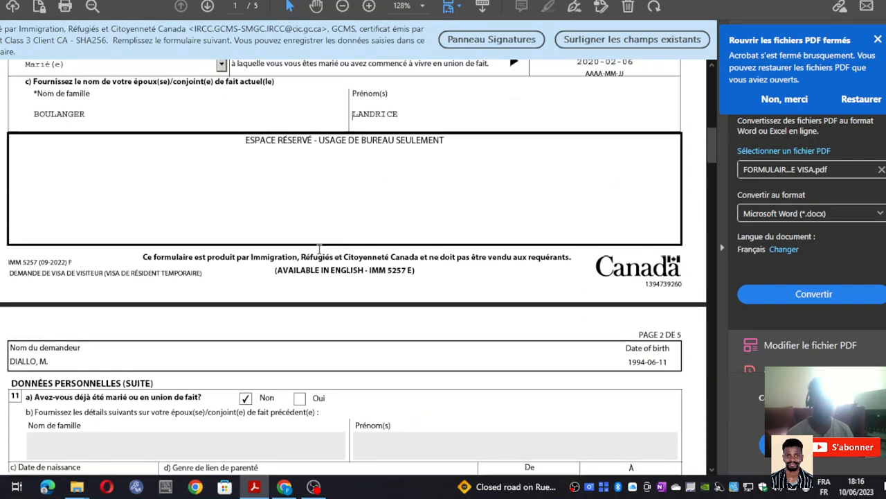
{"action": "scroll", "coordinate": [321, 248], "scroll_direction": "down", "scroll_amount": 6}
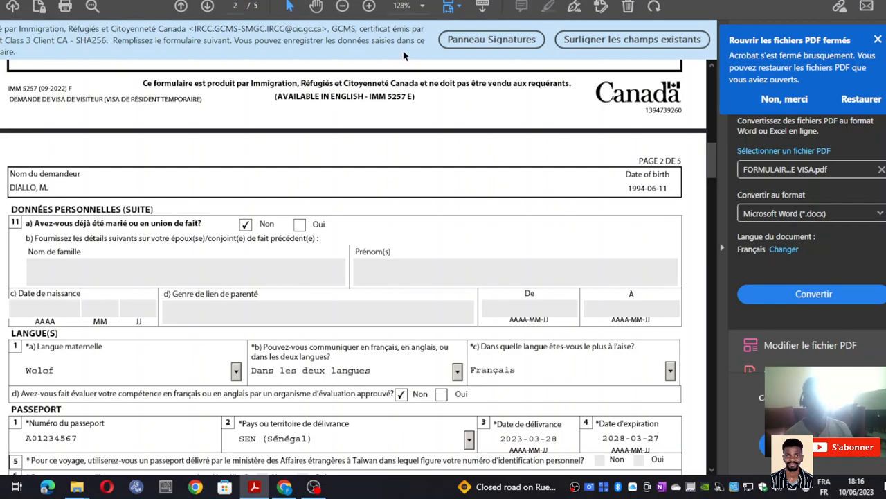
{"action": "scroll", "coordinate": [393, 151], "scroll_direction": "up", "scroll_amount": 1}
{"action": "scroll", "coordinate": [393, 151], "scroll_direction": "up", "scroll_amount": 3}
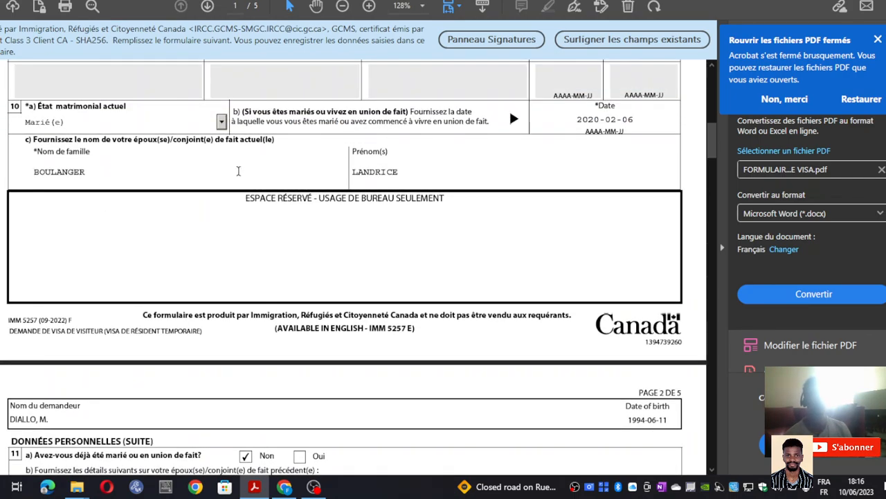
{"action": "scroll", "coordinate": [235, 173], "scroll_direction": "down", "scroll_amount": 3}
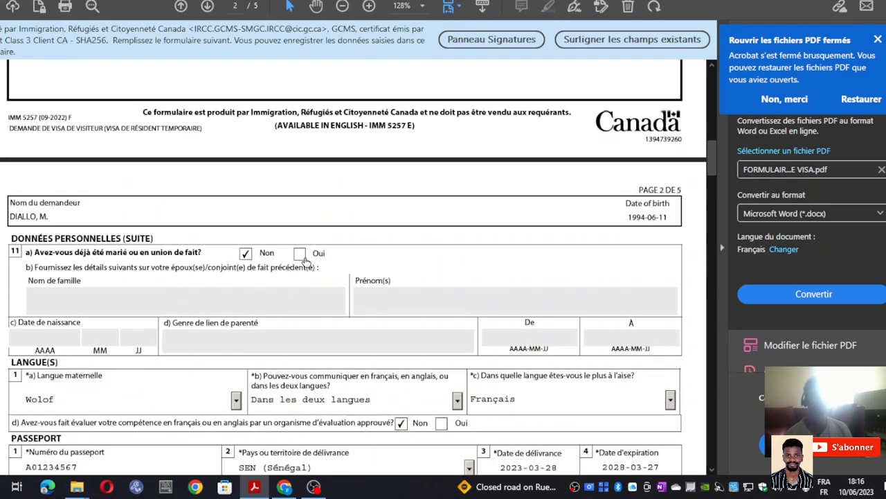
- Try Oui for question 11 a, set it back to Non, then scroll to Langue(s)
{"action": "left_click", "coordinate": [89, 299]}
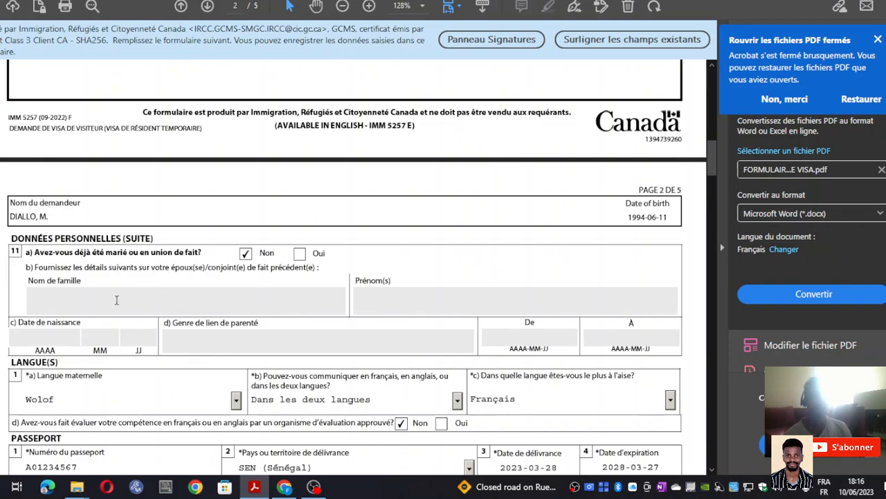
{"action": "left_click", "coordinate": [298, 255]}
{"action": "left_click", "coordinate": [129, 299]}
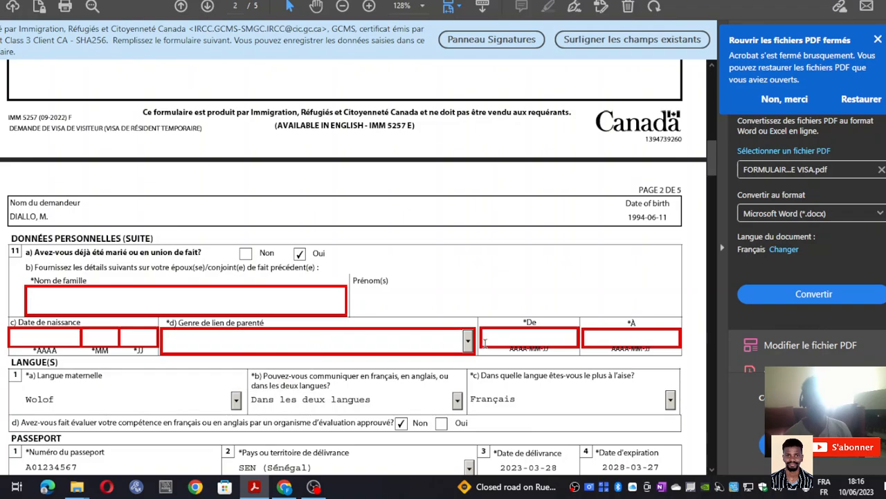
{"action": "left_click", "coordinate": [248, 257]}
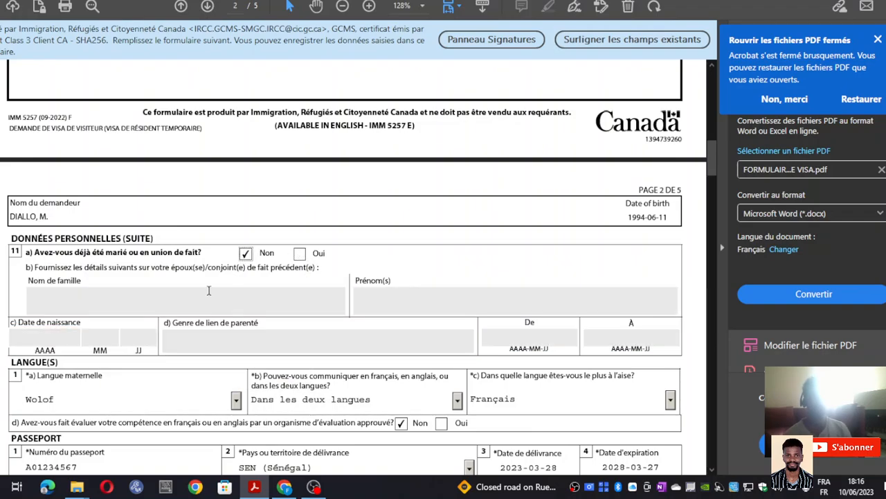
{"action": "scroll", "coordinate": [264, 317], "scroll_direction": "down", "scroll_amount": 2}
{"action": "scroll", "coordinate": [298, 254], "scroll_direction": "down", "scroll_amount": 2}
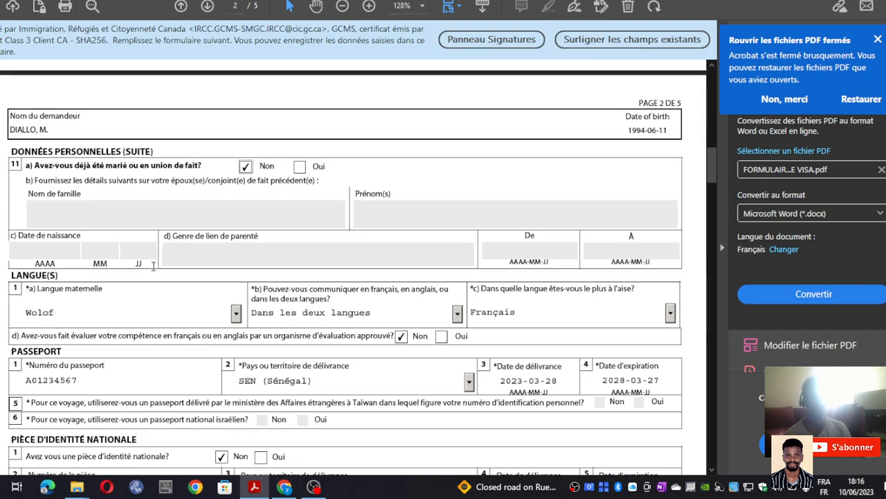
{"action": "scroll", "coordinate": [66, 247], "scroll_direction": "down", "scroll_amount": 3}
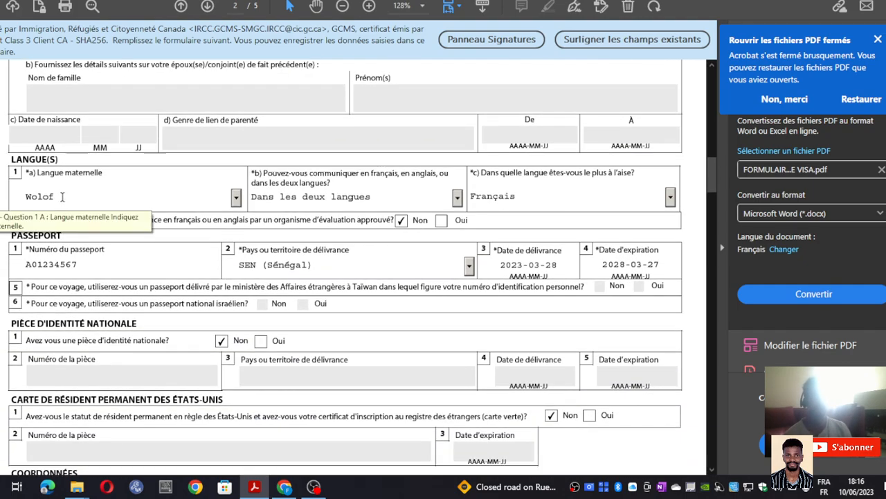
{"action": "scroll", "coordinate": [62, 198], "scroll_direction": "down", "scroll_amount": 1}
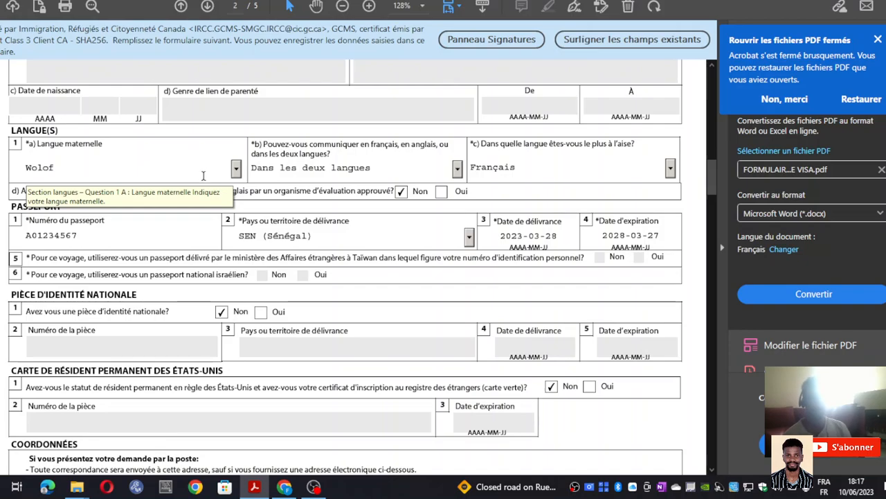
{"action": "left_click", "coordinate": [238, 171]}
{"action": "scroll", "coordinate": [134, 235], "scroll_direction": "down", "scroll_amount": 1}
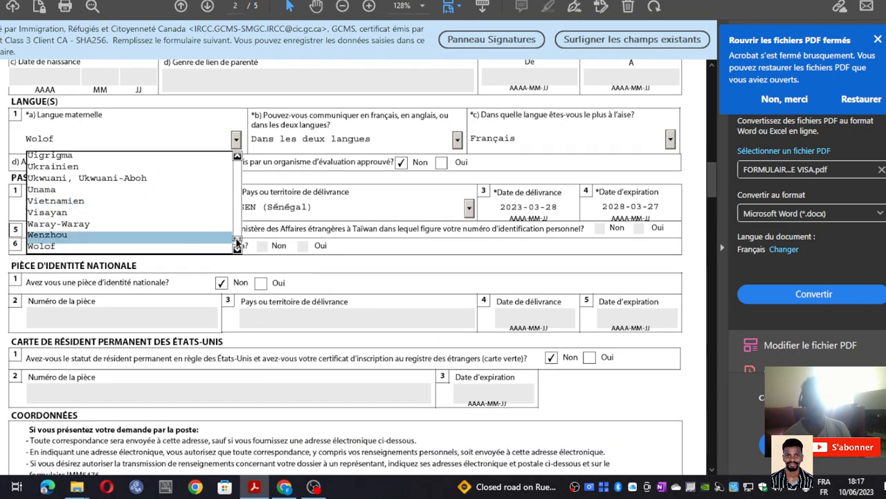
{"action": "left_click", "coordinate": [128, 248]}
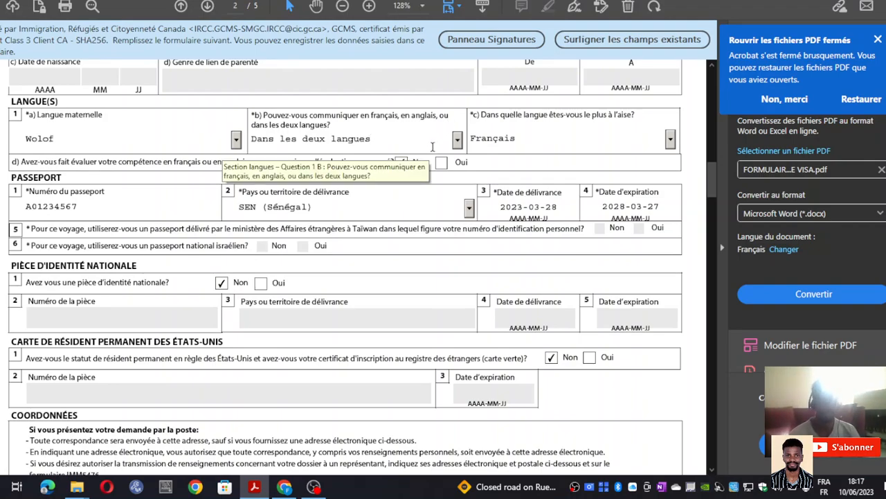
{"action": "left_click", "coordinate": [458, 140]}
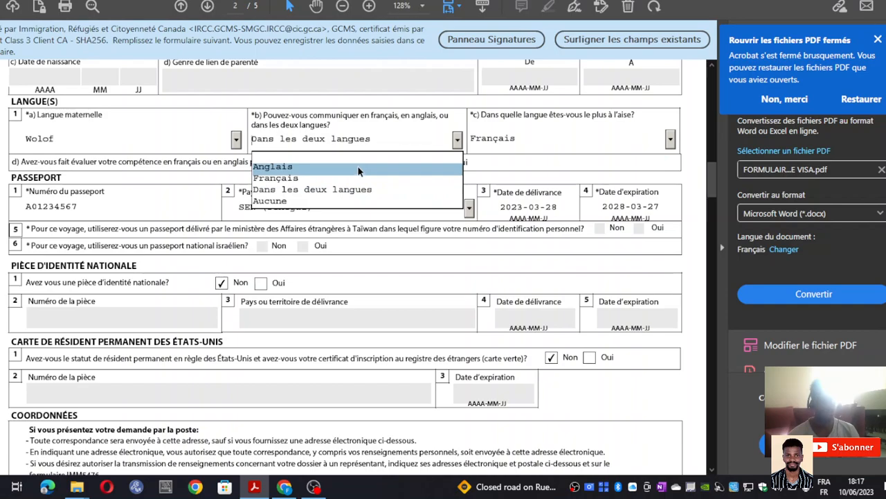
{"action": "left_click", "coordinate": [359, 189]}
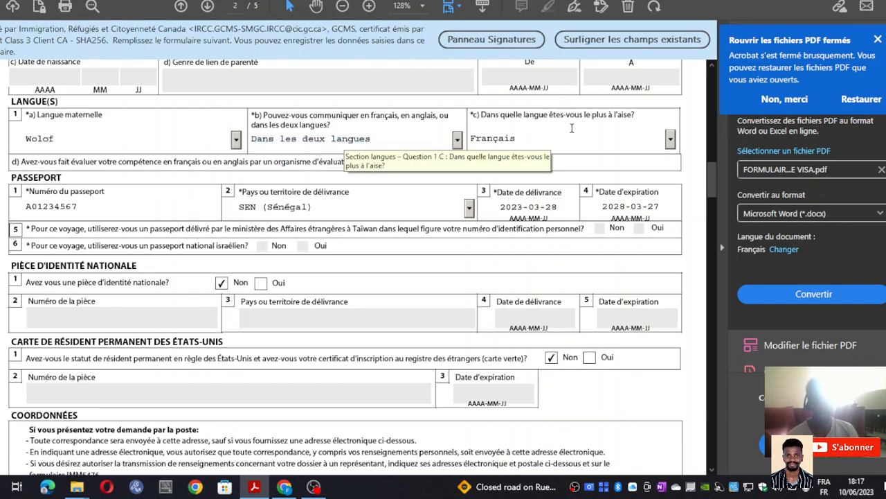
{"action": "left_click", "coordinate": [671, 141]}
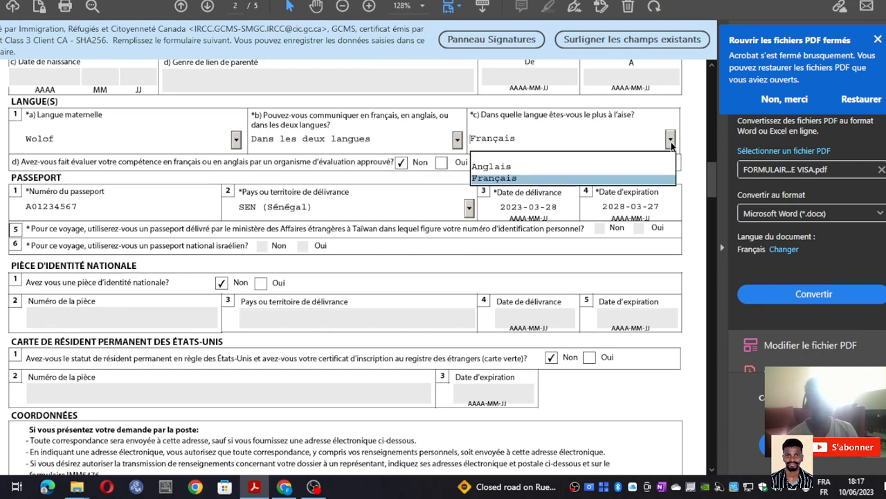
{"action": "left_click", "coordinate": [604, 178]}
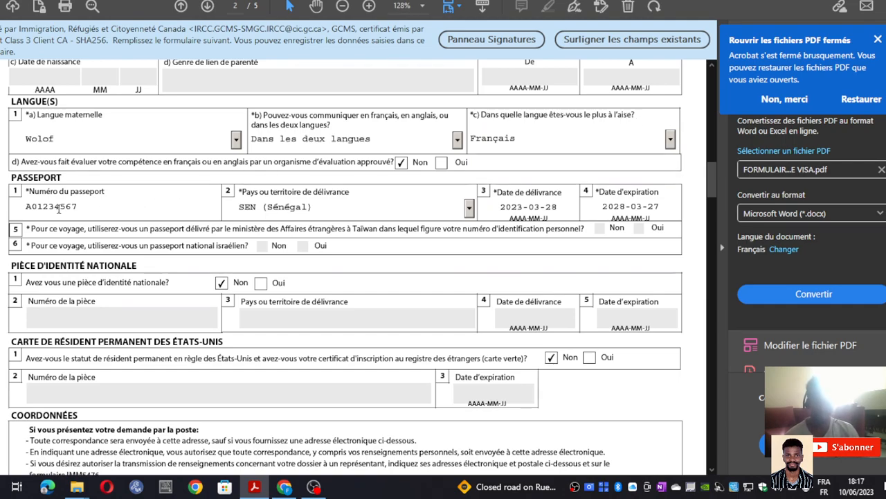
{"action": "scroll", "coordinate": [30, 191], "scroll_direction": "down", "scroll_amount": 2}
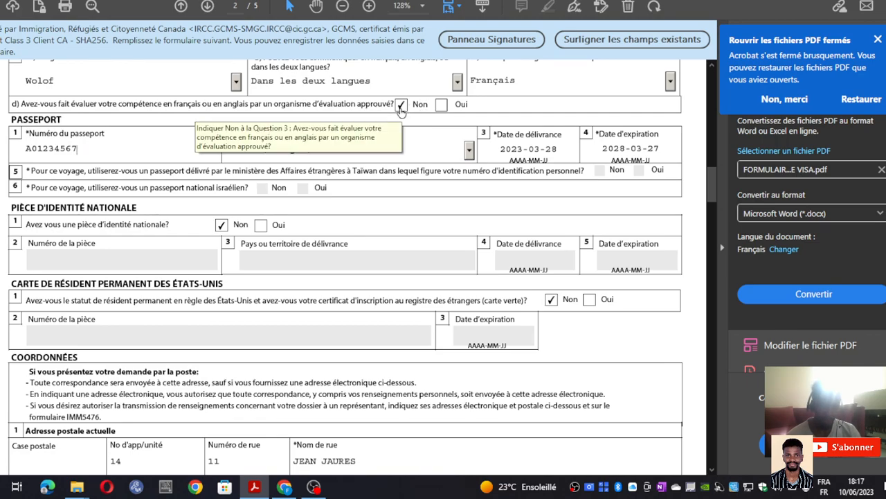
- Leave the language evaluation answer at Non and scroll down to the passport section
{"action": "left_click", "coordinate": [442, 104]}
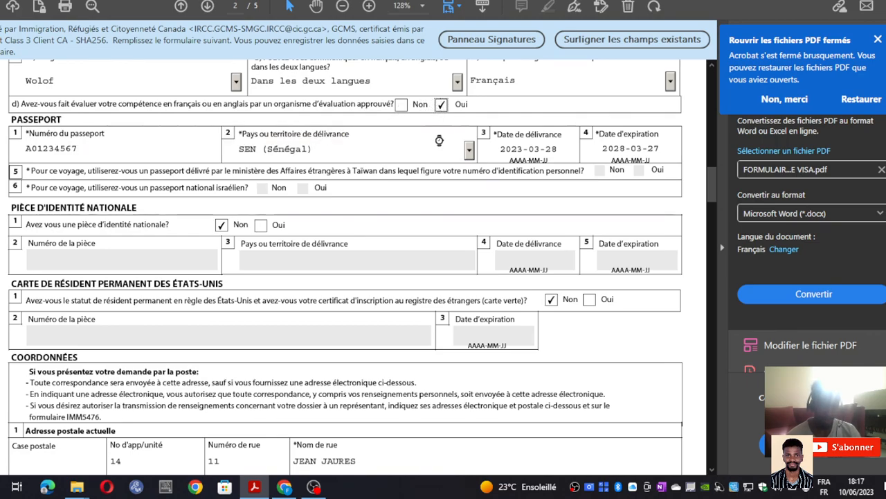
{"action": "left_click", "coordinate": [401, 104]}
{"action": "scroll", "coordinate": [244, 143], "scroll_direction": "up", "scroll_amount": 3}
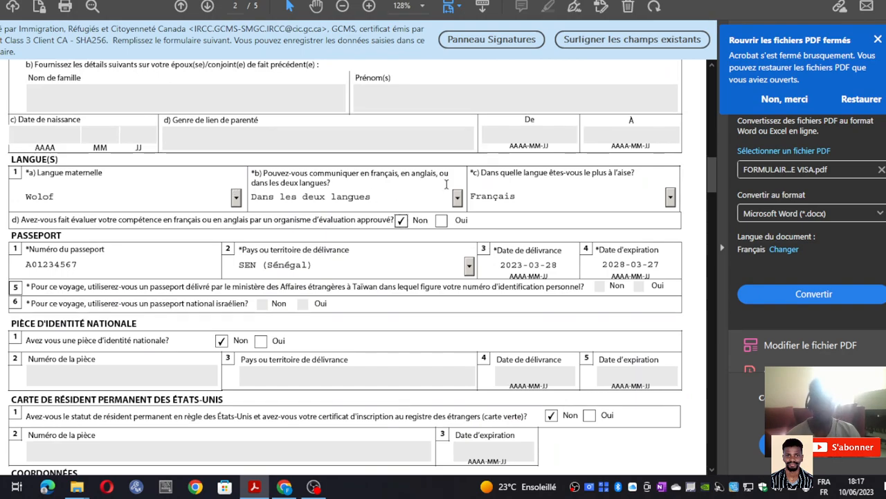
{"action": "scroll", "coordinate": [304, 216], "scroll_direction": "down", "scroll_amount": 2}
{"action": "scroll", "coordinate": [303, 216], "scroll_direction": "down", "scroll_amount": 1}
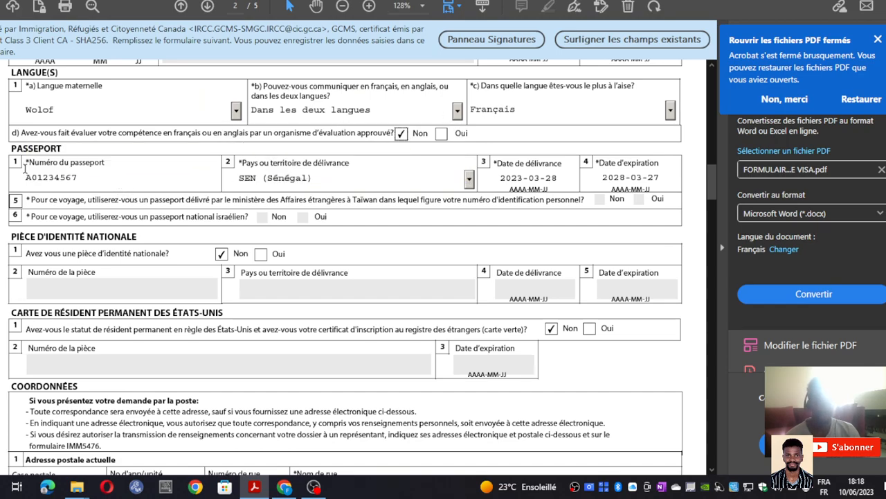
{"action": "scroll", "coordinate": [87, 179], "scroll_direction": "down", "scroll_amount": 1}
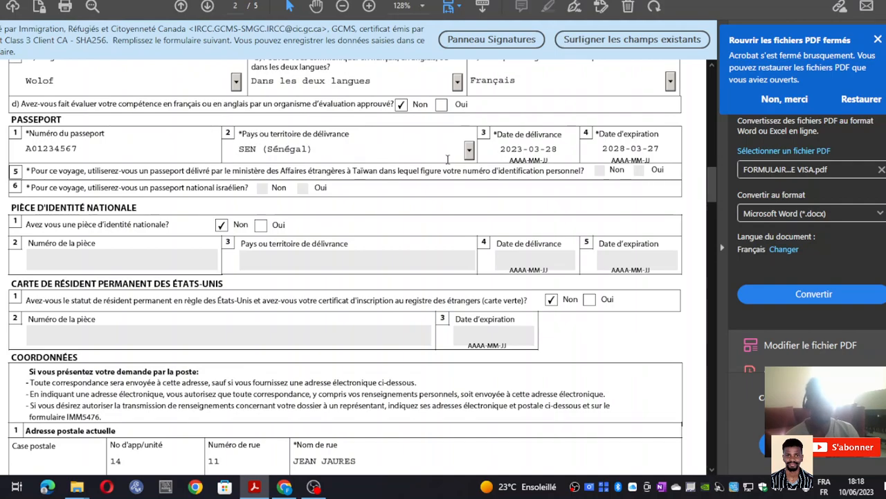
- Choose SEN (Sénégal) as the passport's issuing country
{"action": "left_click", "coordinate": [469, 151]}
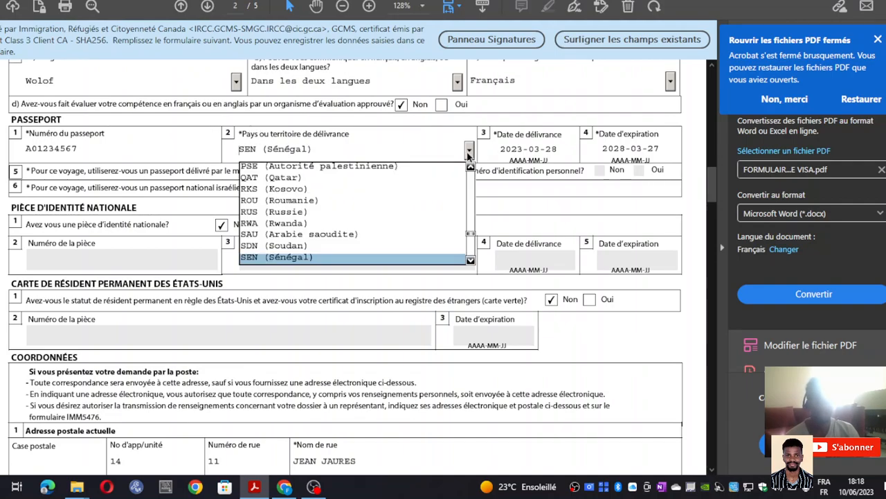
{"action": "left_click", "coordinate": [361, 261]}
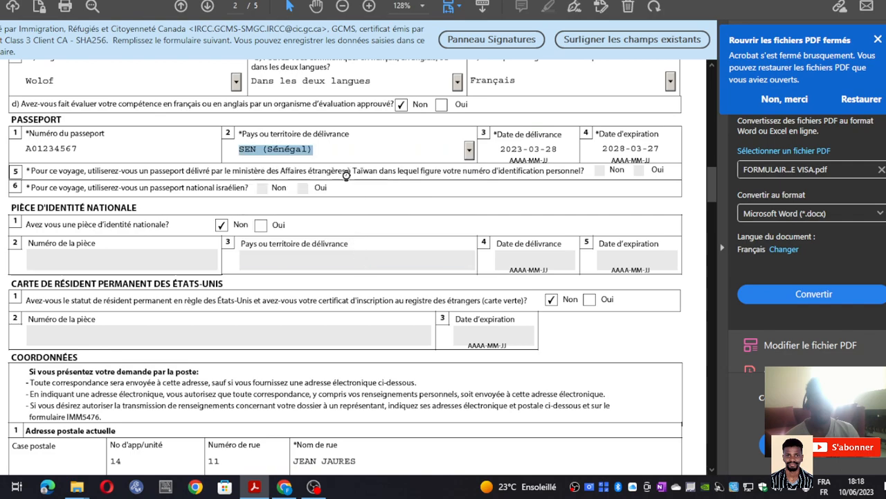
{"action": "left_click", "coordinate": [469, 152]}
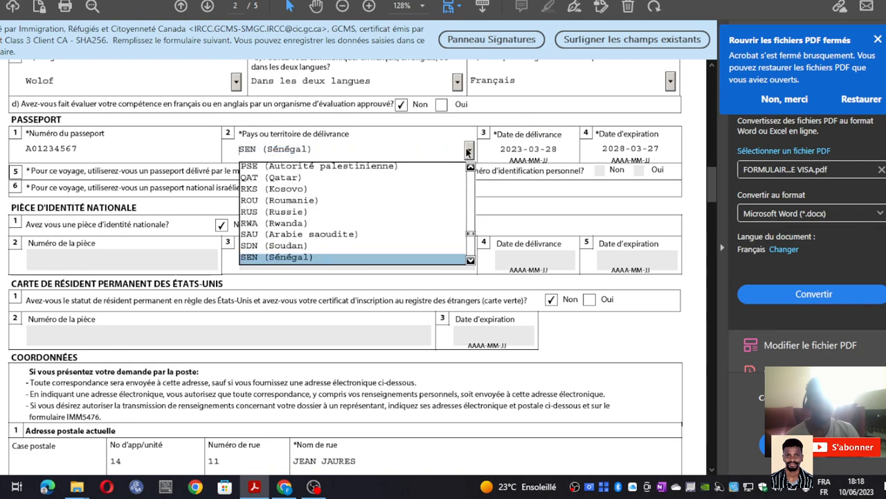
{"action": "left_click", "coordinate": [469, 152]}
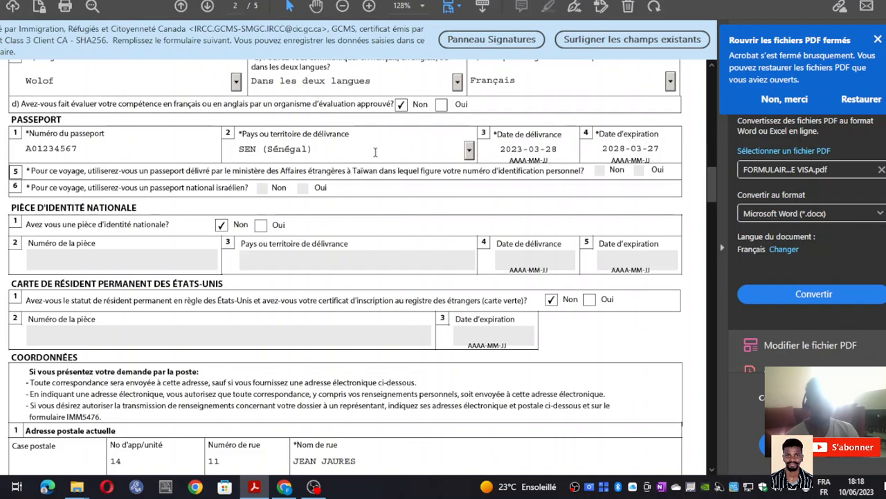
{"action": "left_click", "coordinate": [468, 151]}
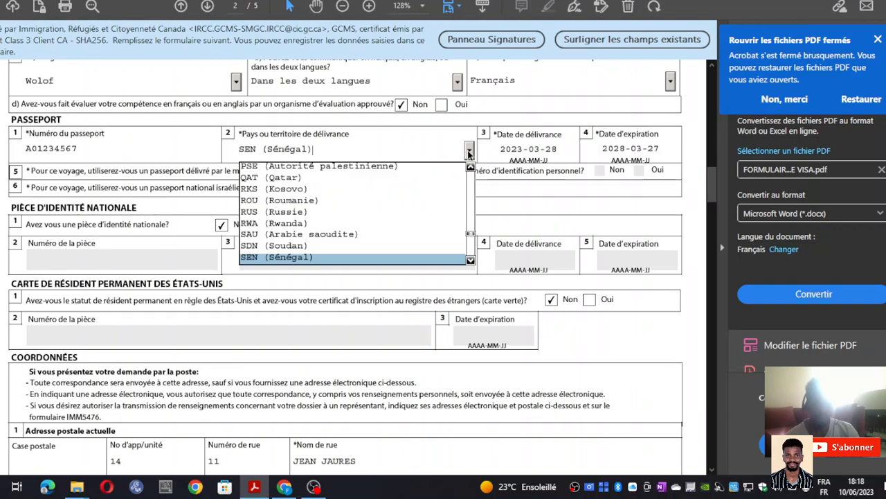
{"action": "left_click", "coordinate": [362, 259]}
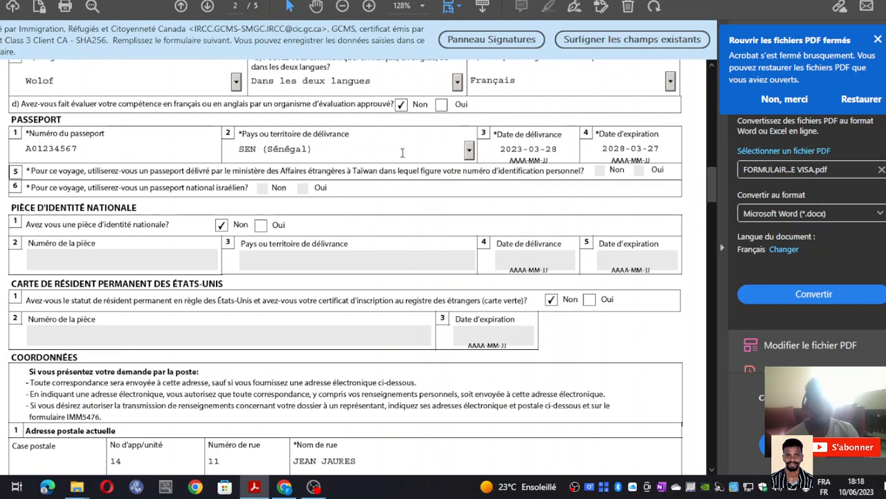
- Check the passport issue date 2023-03-28 and expiry date 2028-03-27
{"action": "left_click", "coordinate": [514, 153]}
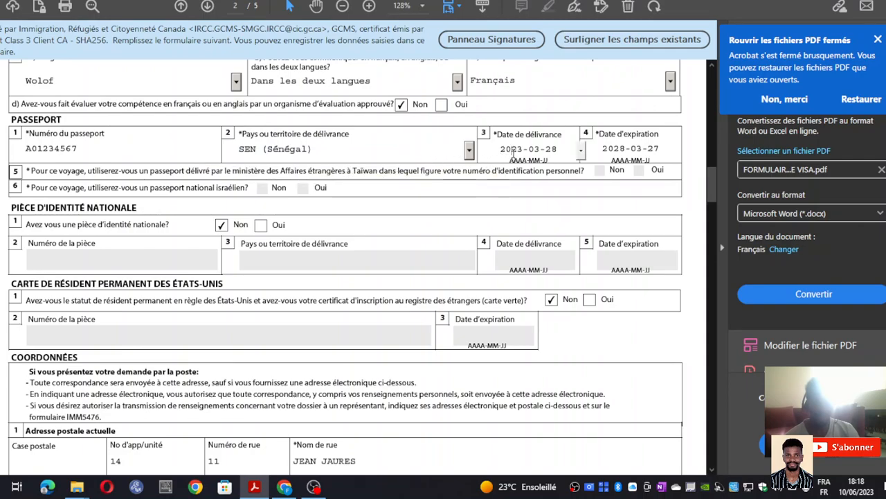
{"action": "left_click", "coordinate": [582, 151]}
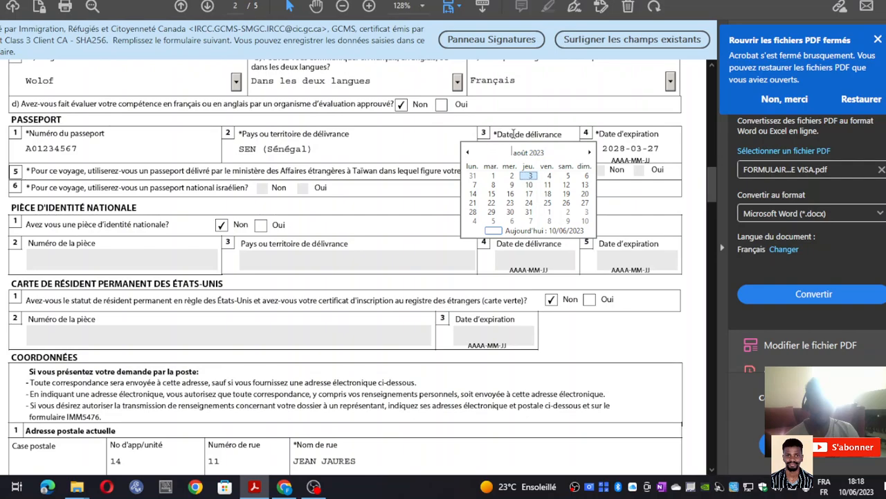
{"action": "left_click", "coordinate": [421, 143]}
{"action": "left_click", "coordinate": [562, 148]}
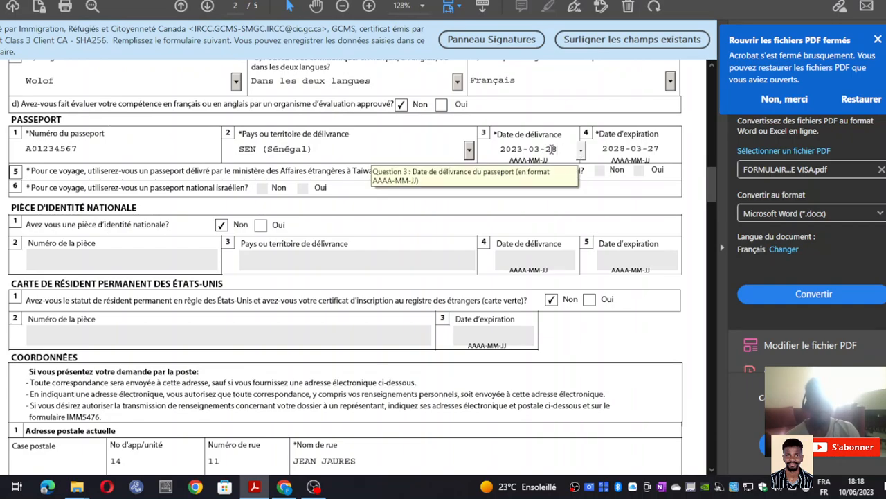
{"action": "left_click", "coordinate": [621, 148]}
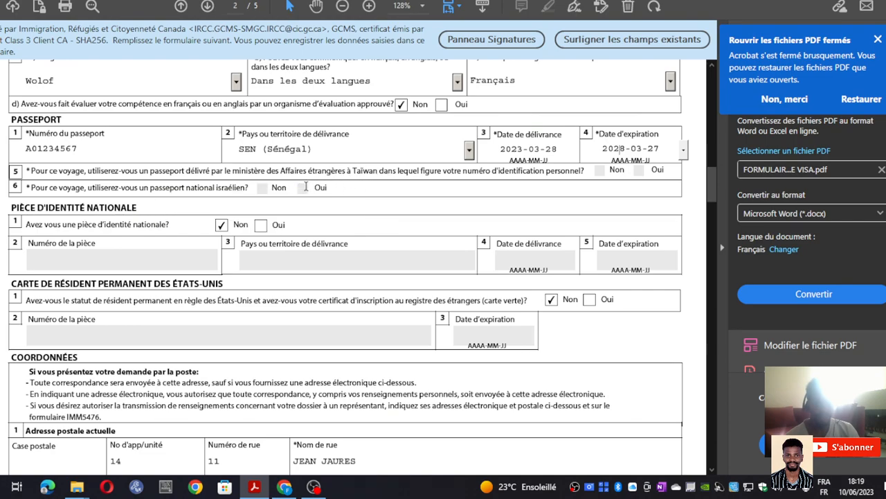
{"action": "left_click", "coordinate": [602, 172]}
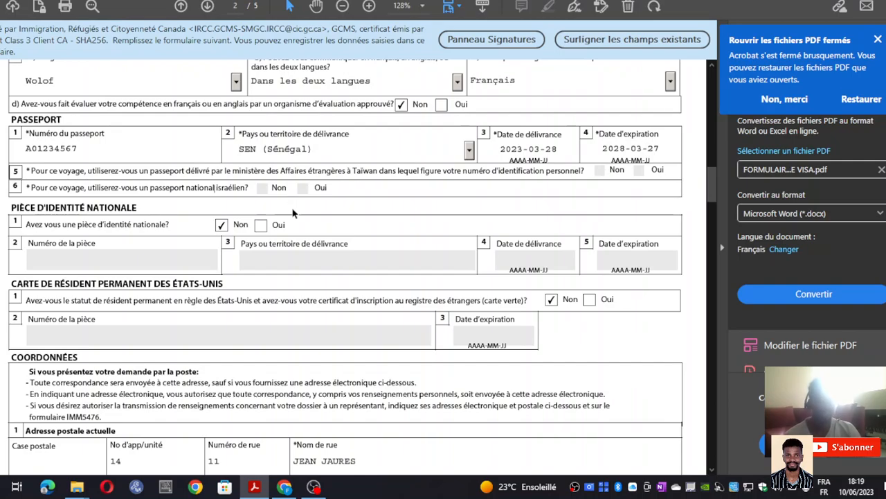
- Answer Oui to having a national ID card and enter its card number
{"action": "scroll", "coordinate": [265, 215], "scroll_direction": "down", "scroll_amount": 1}
{"action": "scroll", "coordinate": [265, 214], "scroll_direction": "down", "scroll_amount": 2}
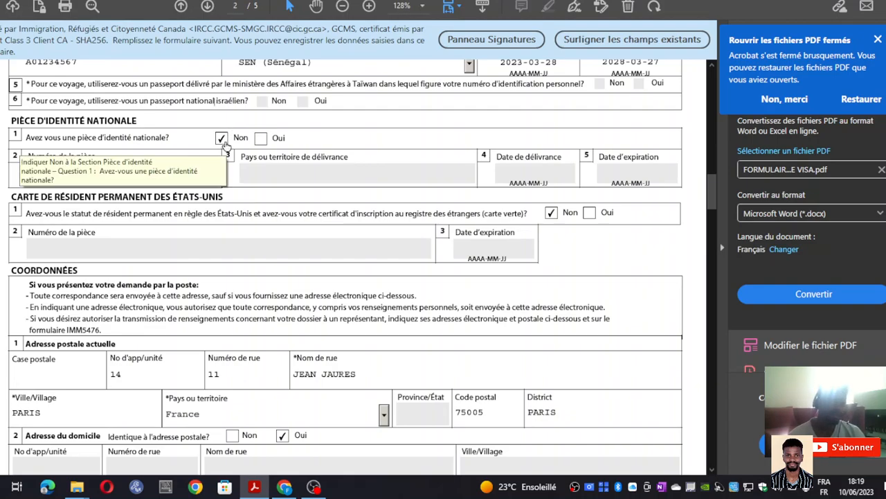
{"action": "left_click", "coordinate": [260, 141]}
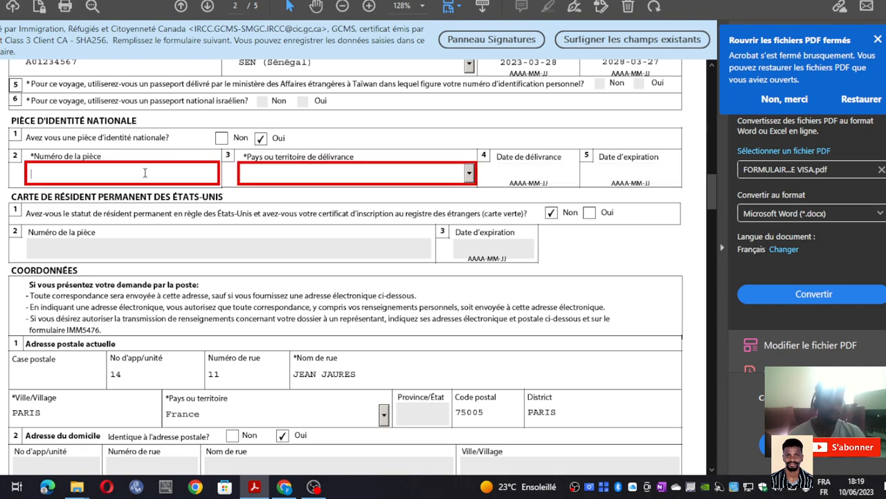
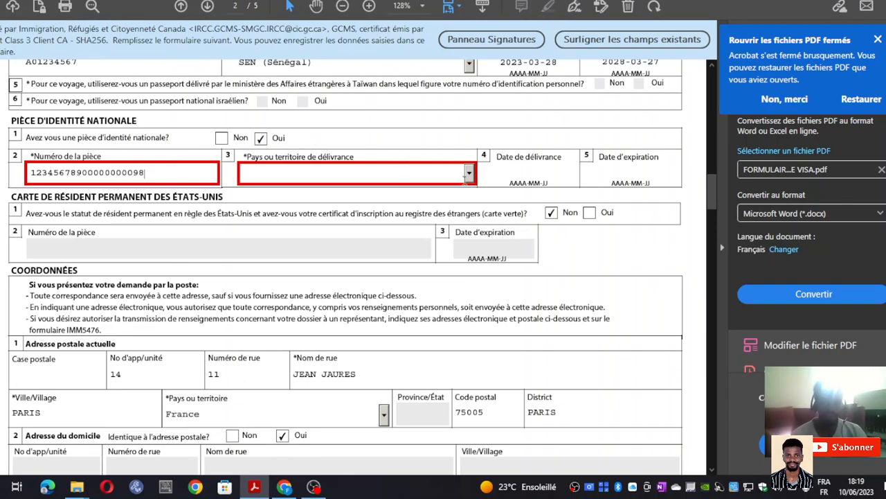
- Choose SEN (Sénégal) as the ID card's issuing country
{"action": "left_click", "coordinate": [469, 177]}
{"action": "scroll", "coordinate": [298, 258], "scroll_direction": "down", "scroll_amount": 2}
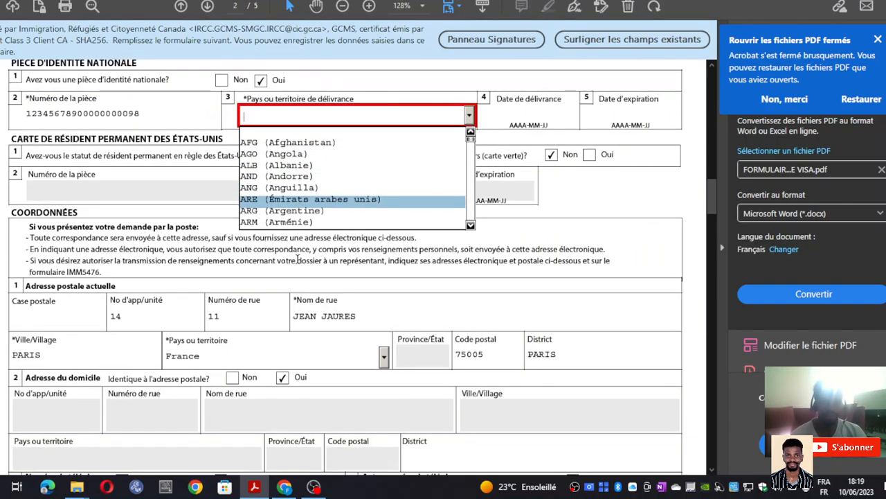
{"action": "type", "text": "saoudite)"}
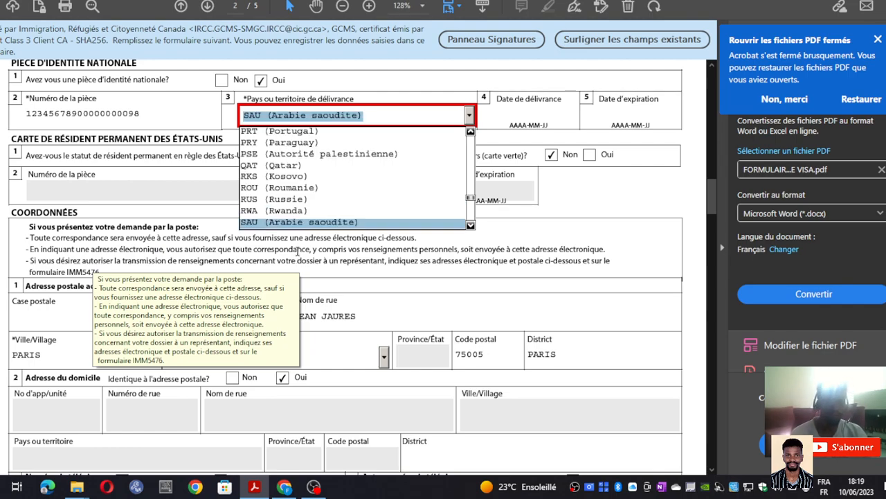
{"action": "left_click", "coordinate": [470, 226]}
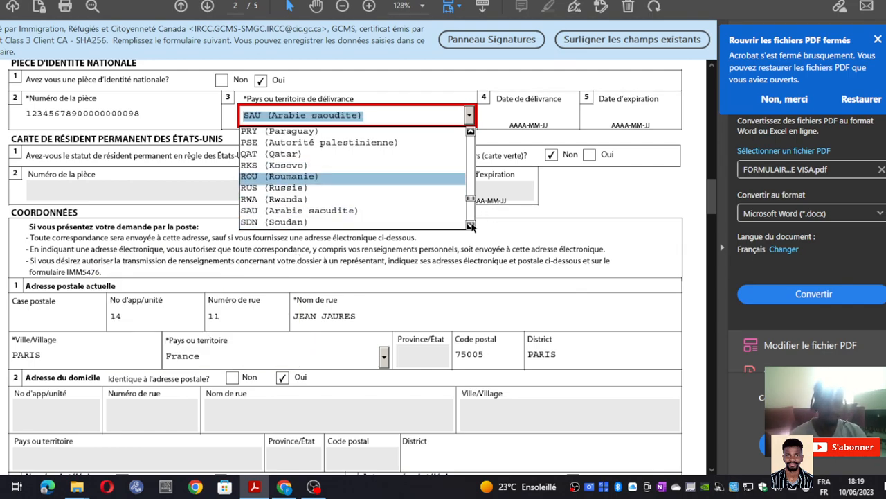
{"action": "left_click", "coordinate": [470, 225]}
{"action": "left_click", "coordinate": [415, 222]}
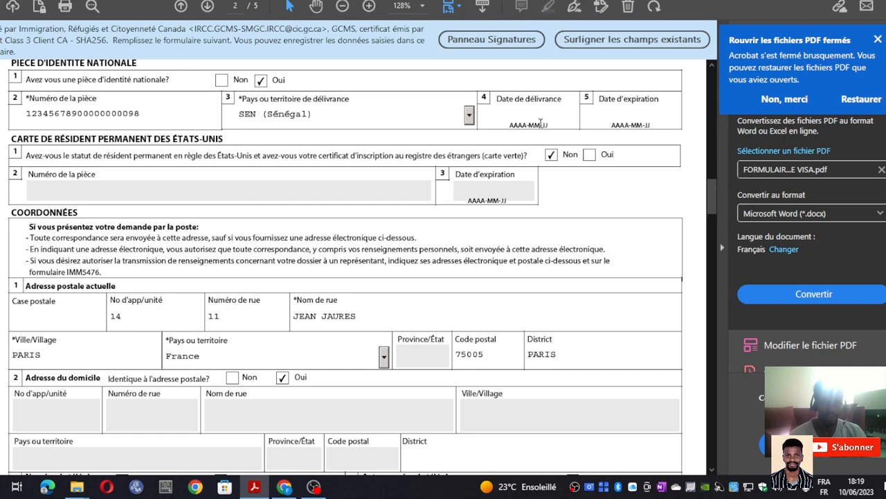
- Navigate the ID card issue-date calendar back to February 2018
{"action": "left_click", "coordinate": [581, 116]}
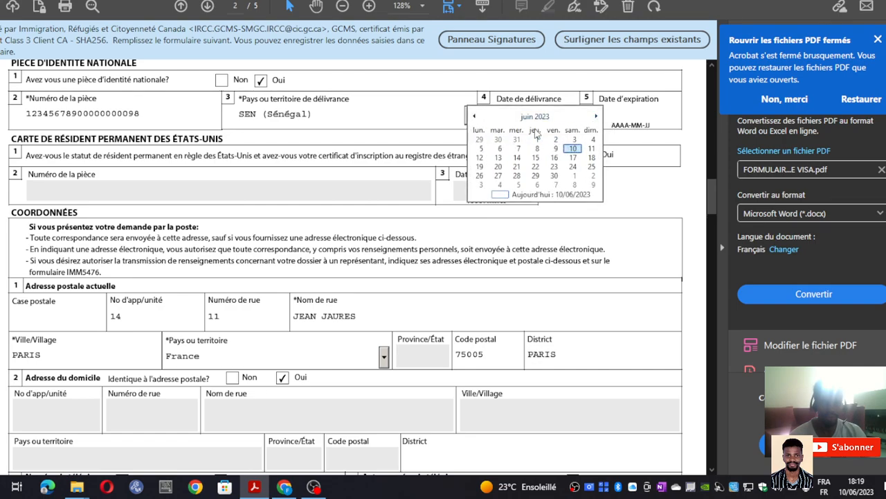
{"action": "left_click", "coordinate": [475, 116]}
{"action": "left_click", "coordinate": [475, 117]}
{"action": "left_click", "coordinate": [475, 117]}
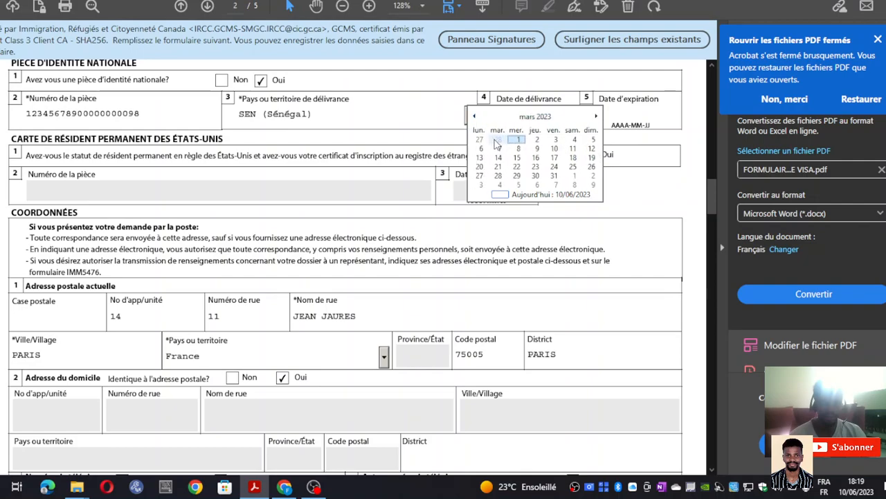
{"action": "left_click", "coordinate": [547, 116]}
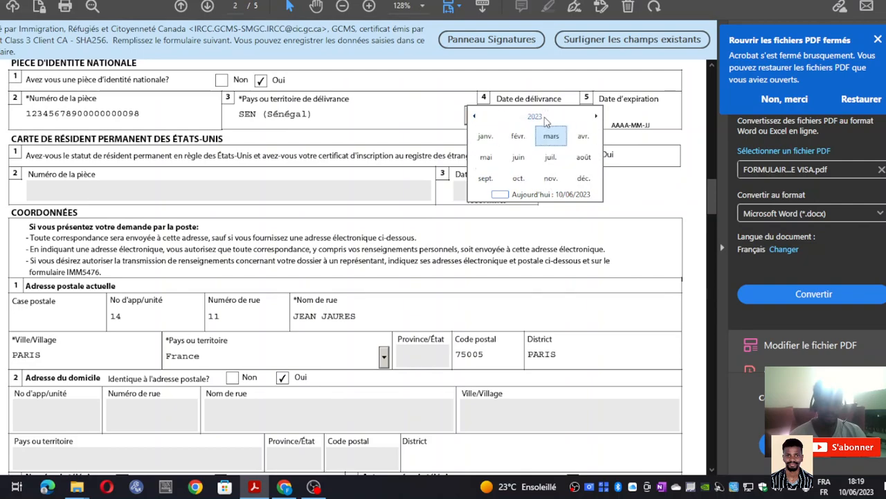
{"action": "left_click", "coordinate": [475, 117]}
{"action": "left_click", "coordinate": [473, 116]}
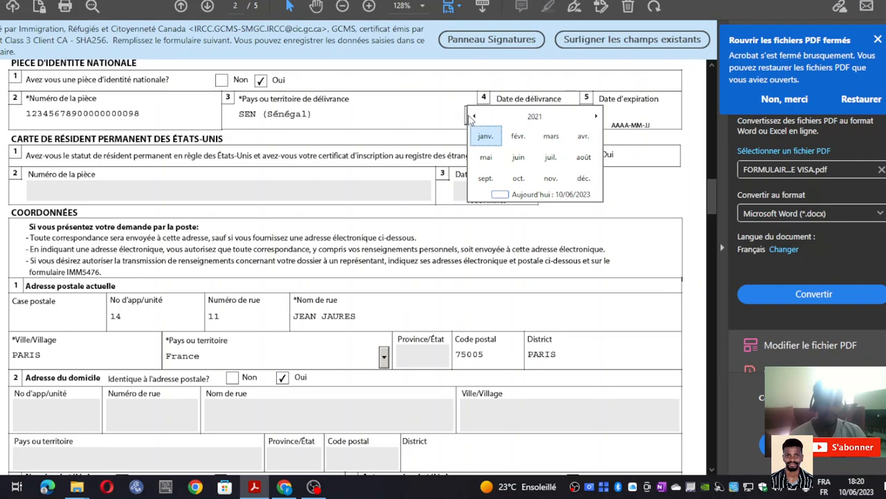
{"action": "left_click", "coordinate": [475, 117]}
{"action": "left_click", "coordinate": [475, 117]}
{"action": "left_click", "coordinate": [476, 116]}
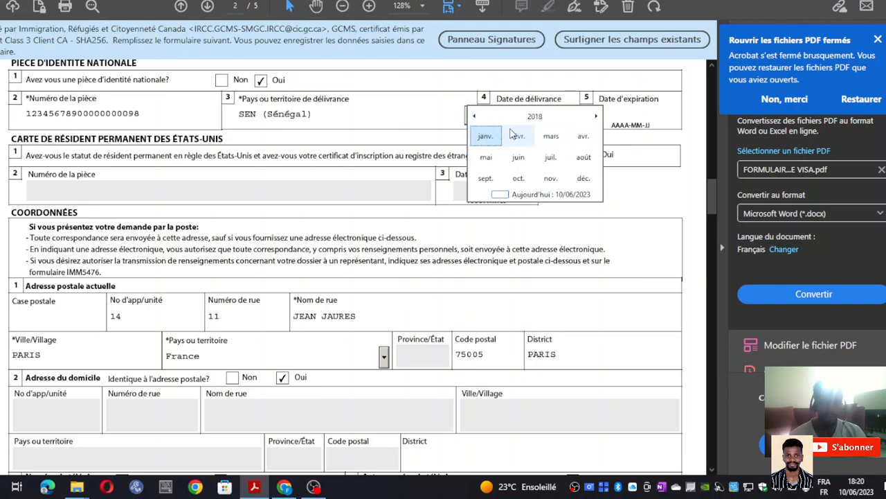
{"action": "left_click", "coordinate": [519, 136]}
{"action": "left_click", "coordinate": [627, 118]}
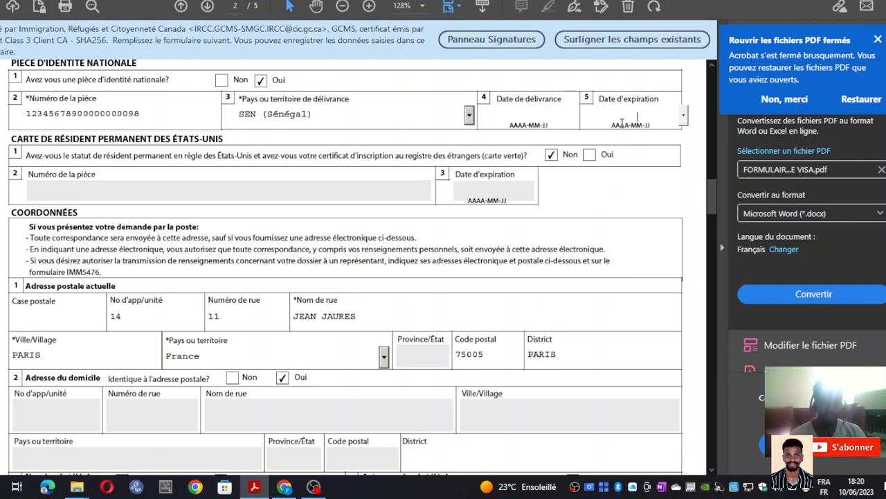
{"action": "left_click", "coordinate": [543, 120]}
- Set the ID card issue date to 2018-02-09 in the calendar
{"action": "left_click", "coordinate": [582, 117]}
{"action": "left_click", "coordinate": [475, 117]}
{"action": "left_click", "coordinate": [475, 116]}
{"action": "left_click", "coordinate": [530, 117]}
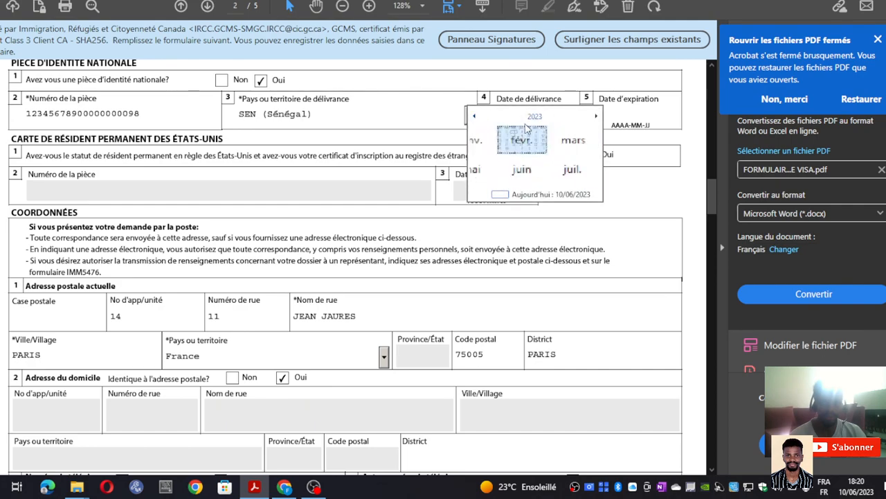
{"action": "left_click", "coordinate": [475, 116]}
{"action": "left_click", "coordinate": [475, 117]}
{"action": "left_click", "coordinate": [475, 117]}
{"action": "left_click", "coordinate": [475, 117]}
{"action": "left_click", "coordinate": [475, 117]}
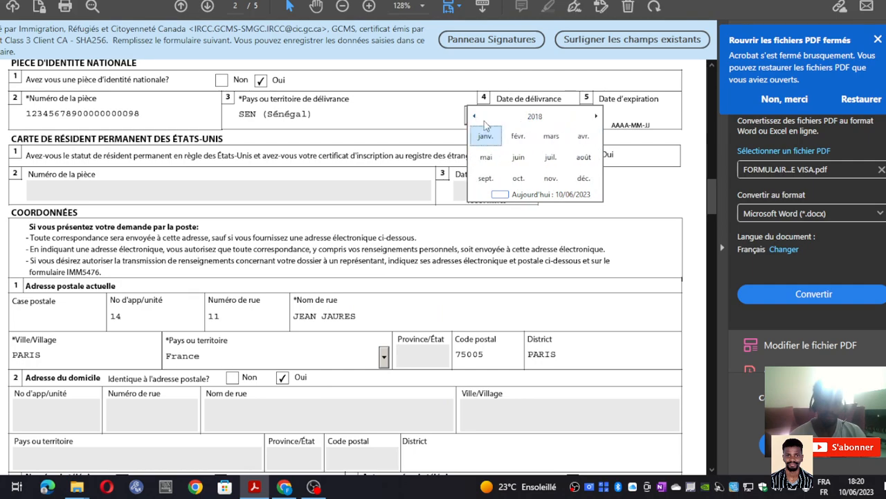
{"action": "left_click", "coordinate": [517, 137]}
{"action": "left_click", "coordinate": [555, 149]}
- Pick 2025-03-09 as the ID card expiry date in the calendar
{"action": "left_click", "coordinate": [615, 117]}
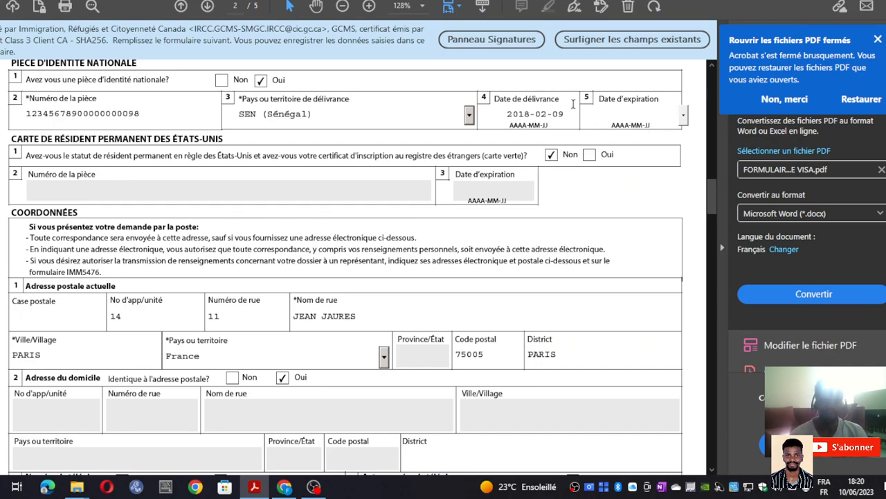
{"action": "left_click", "coordinate": [547, 118]}
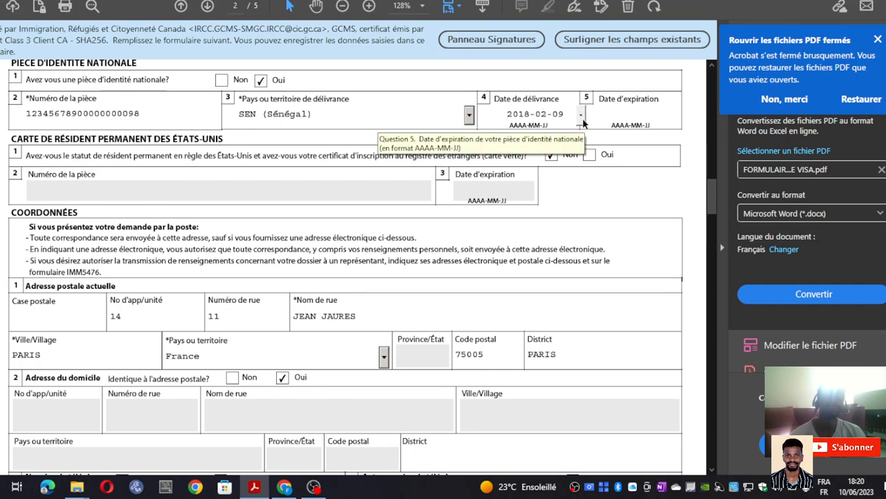
{"action": "left_click", "coordinate": [583, 122]}
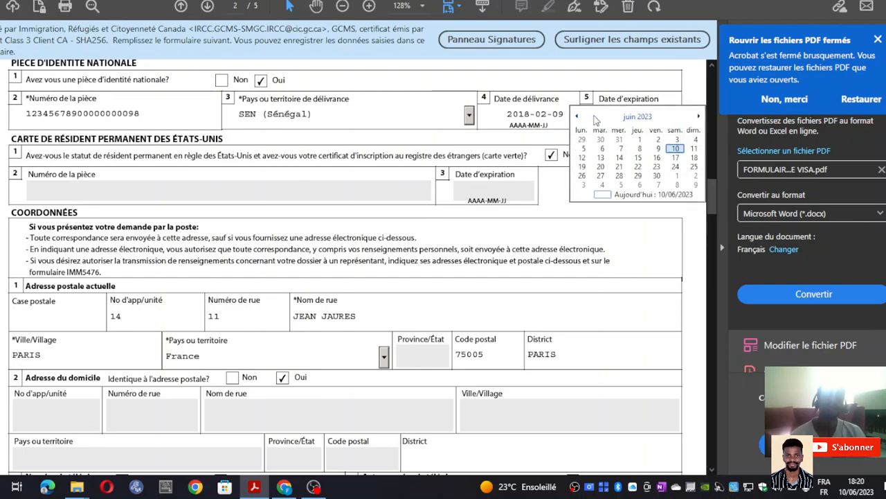
{"action": "left_click", "coordinate": [700, 116]}
{"action": "left_click", "coordinate": [699, 117]}
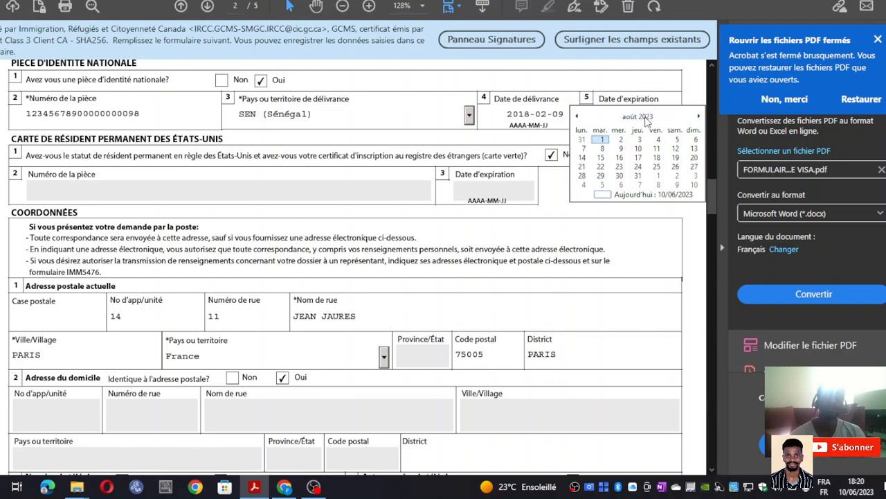
{"action": "left_click", "coordinate": [646, 117]}
{"action": "left_click", "coordinate": [700, 118]}
{"action": "left_click", "coordinate": [699, 117]}
{"action": "left_click", "coordinate": [653, 136]}
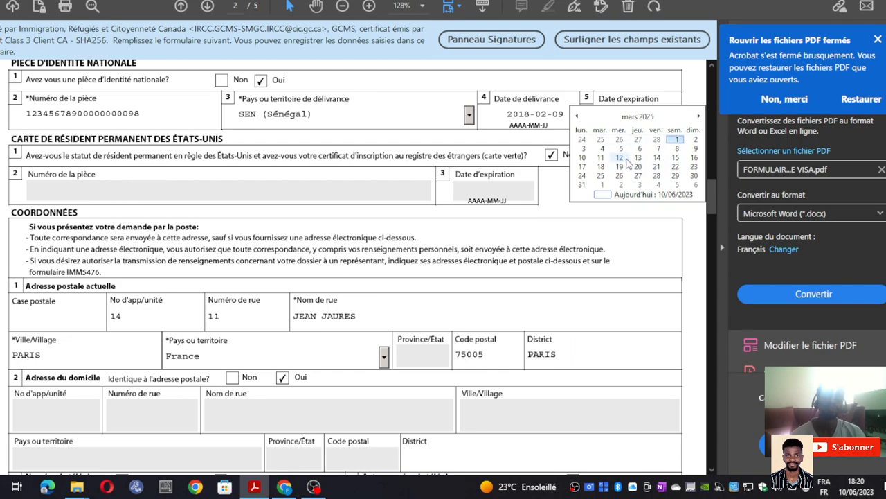
{"action": "left_click", "coordinate": [695, 149]}
- Correct the expiry month by typing, making the date 2025-02-09
{"action": "left_click", "coordinate": [648, 115]}
{"action": "key", "text": "BackSpace"}
{"action": "type", "text": "3"}
{"action": "key", "text": "BackSpace"}
{"action": "type", "text": "2025-02-09"}
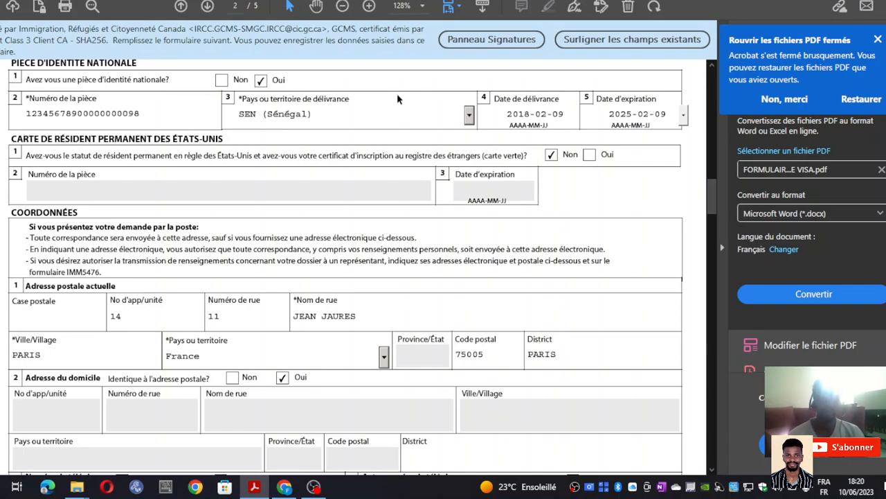
{"action": "left_click", "coordinate": [376, 107]}
- Try Oui for US permanent resident status, then answer Non, leaving card fields empty
{"action": "scroll", "coordinate": [225, 123], "scroll_direction": "up", "scroll_amount": 2}
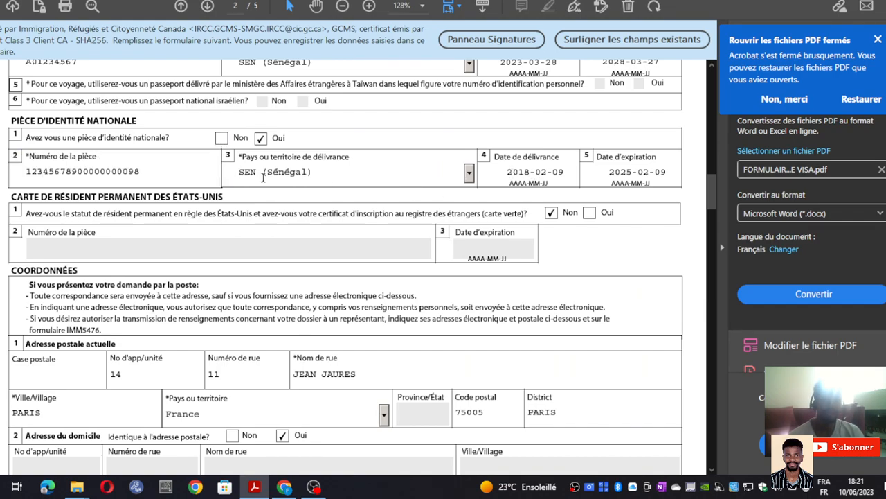
{"action": "scroll", "coordinate": [264, 177], "scroll_direction": "down", "scroll_amount": 2}
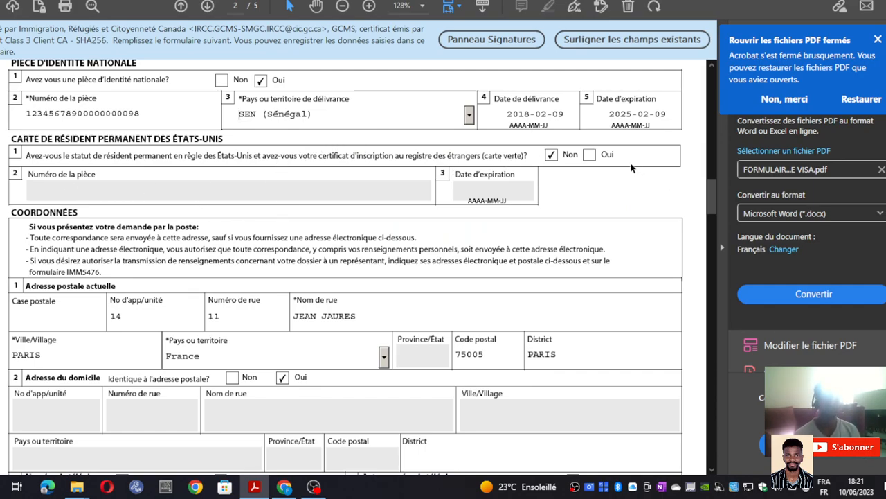
{"action": "left_click", "coordinate": [590, 154]}
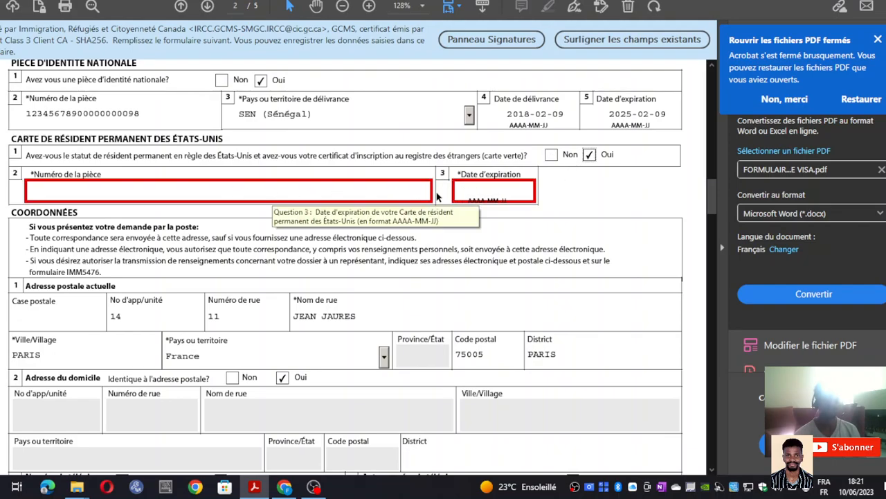
{"action": "left_click", "coordinate": [500, 188]}
{"action": "left_click", "coordinate": [177, 183]}
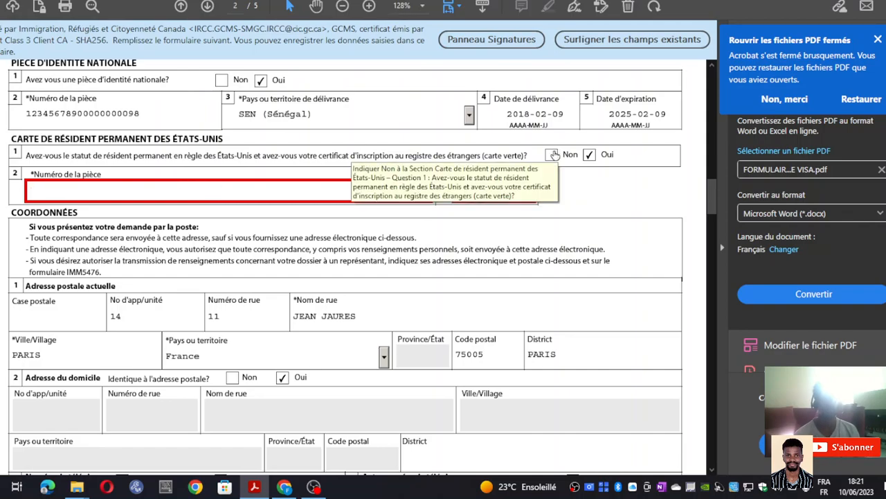
{"action": "left_click", "coordinate": [554, 154]}
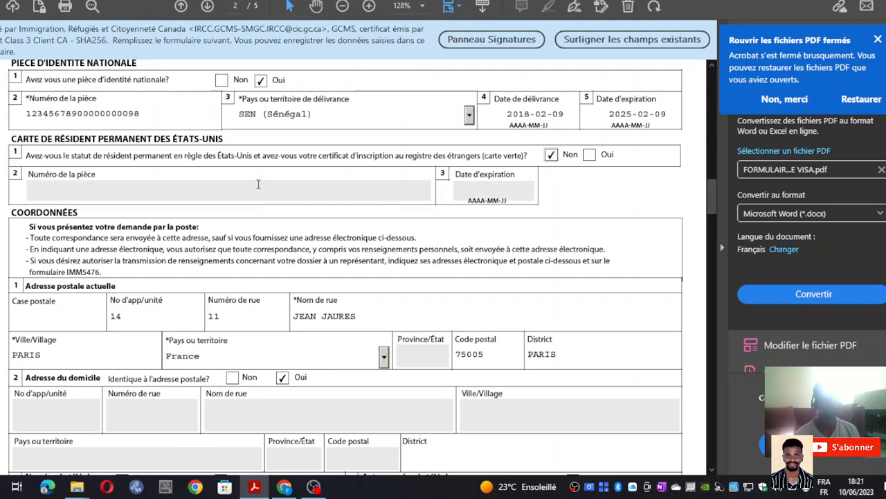
{"action": "scroll", "coordinate": [527, 215], "scroll_direction": "down", "scroll_amount": 4}
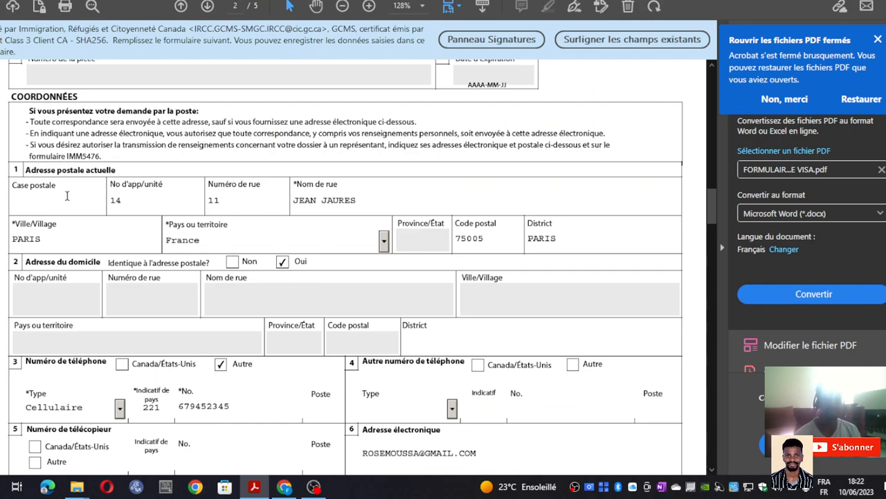
{"action": "left_click", "coordinate": [145, 201]}
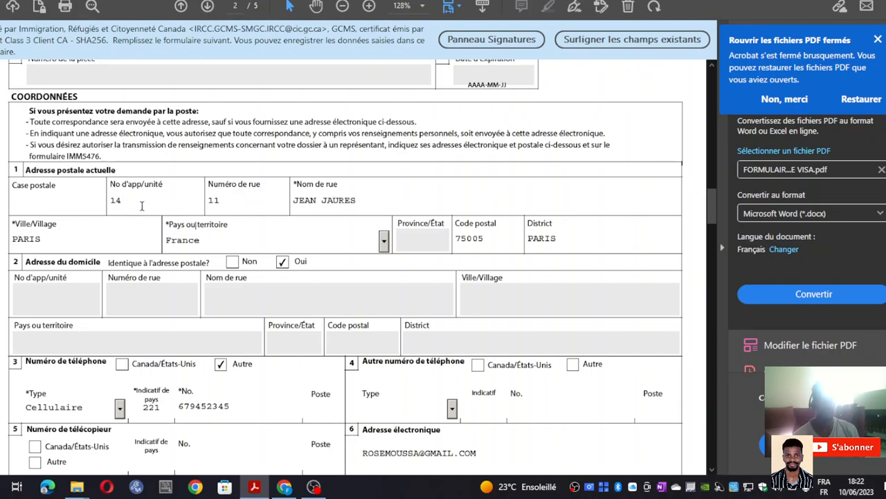
{"action": "left_click", "coordinate": [241, 201]}
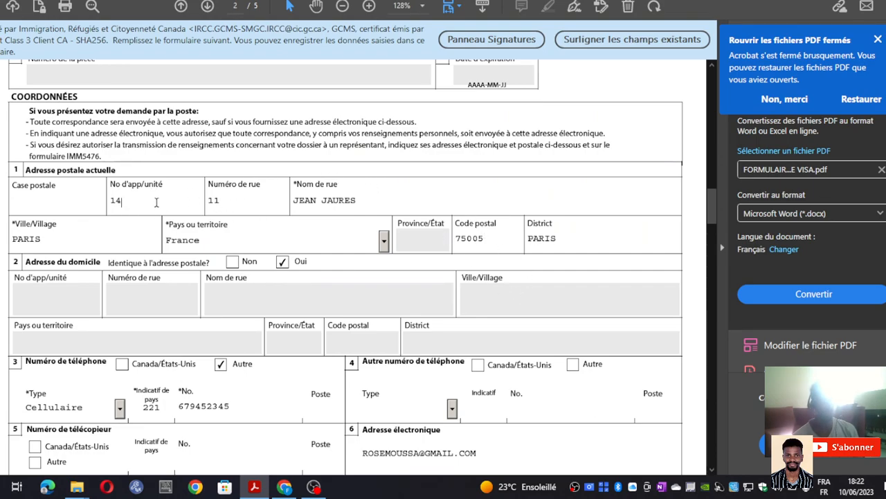
{"action": "left_click", "coordinate": [368, 207]}
{"action": "left_click", "coordinate": [125, 233]}
{"action": "left_click", "coordinate": [258, 234]}
{"action": "left_click", "coordinate": [163, 205]}
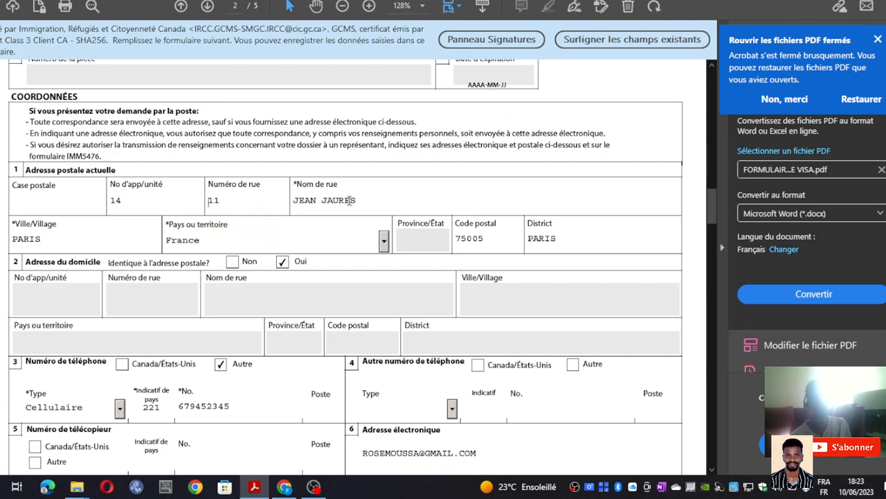
{"action": "left_click", "coordinate": [374, 198]}
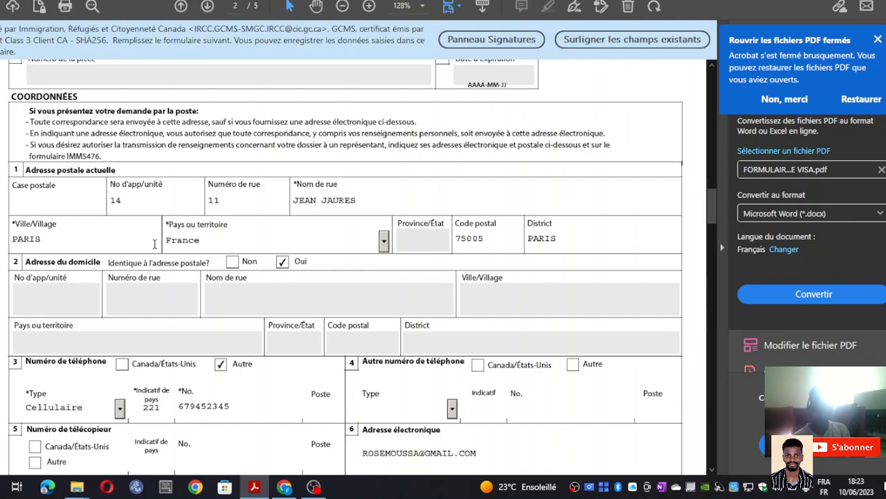
{"action": "left_click", "coordinate": [383, 240]}
{"action": "left_click", "coordinate": [381, 247]}
{"action": "left_click", "coordinate": [493, 241]}
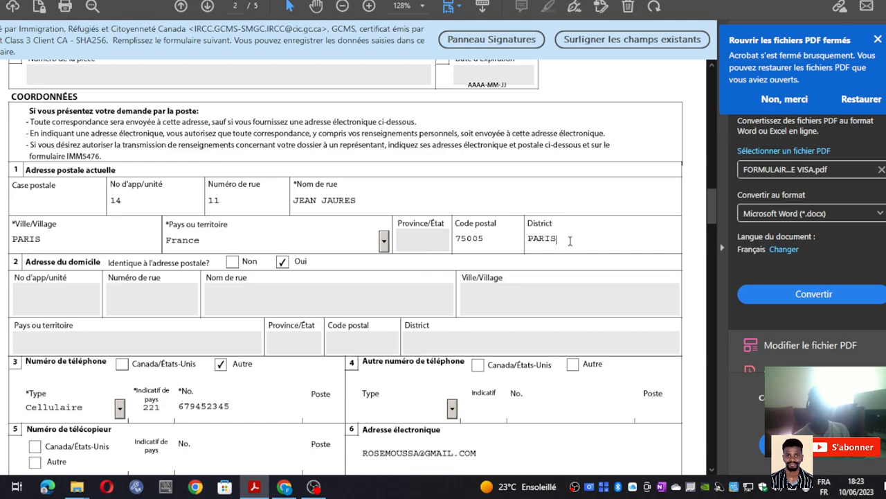
{"action": "scroll", "coordinate": [122, 254], "scroll_direction": "down", "scroll_amount": 2}
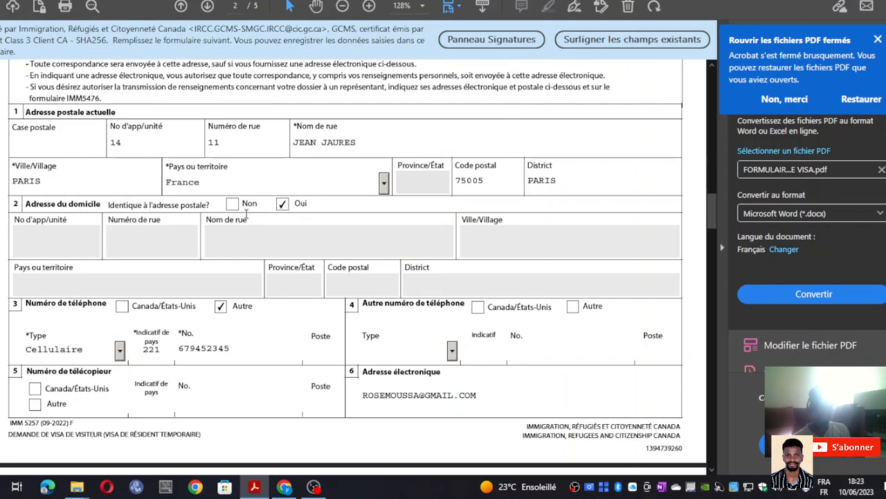
{"action": "scroll", "coordinate": [246, 215], "scroll_direction": "up", "scroll_amount": 1}
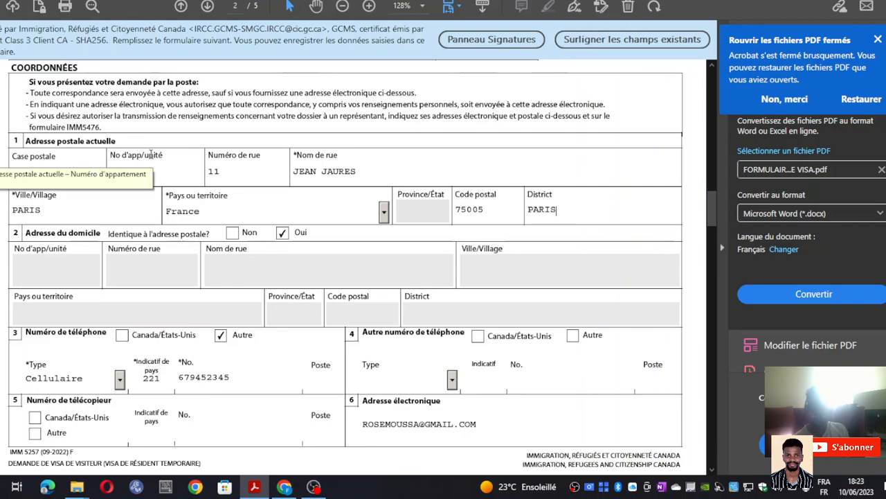
{"action": "left_click", "coordinate": [151, 155]}
{"action": "type", "text": "14"}
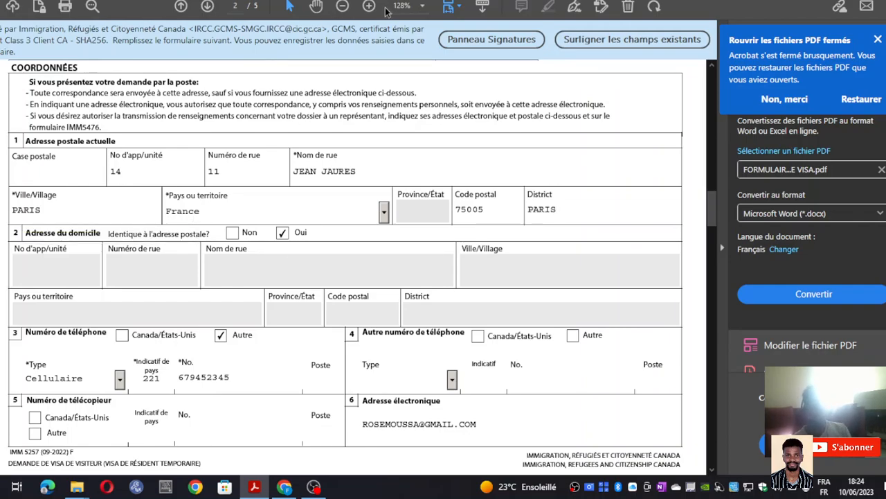
{"action": "left_click", "coordinate": [231, 232]}
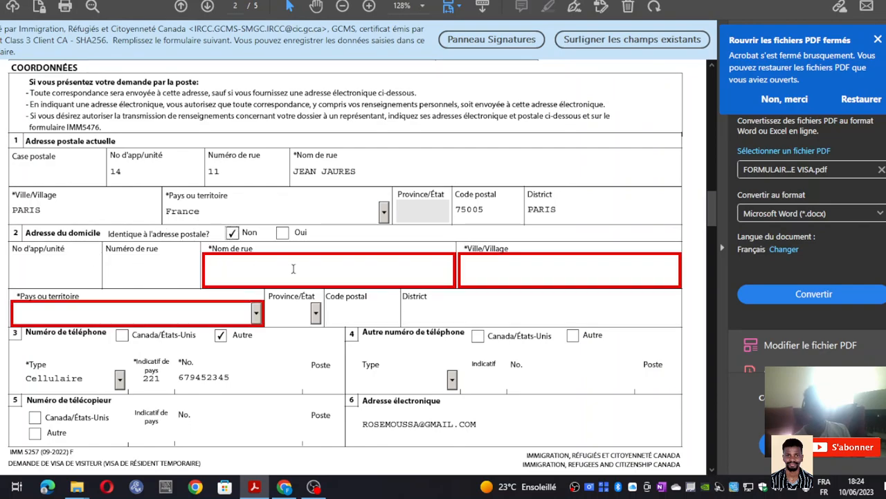
{"action": "left_click", "coordinate": [360, 265]}
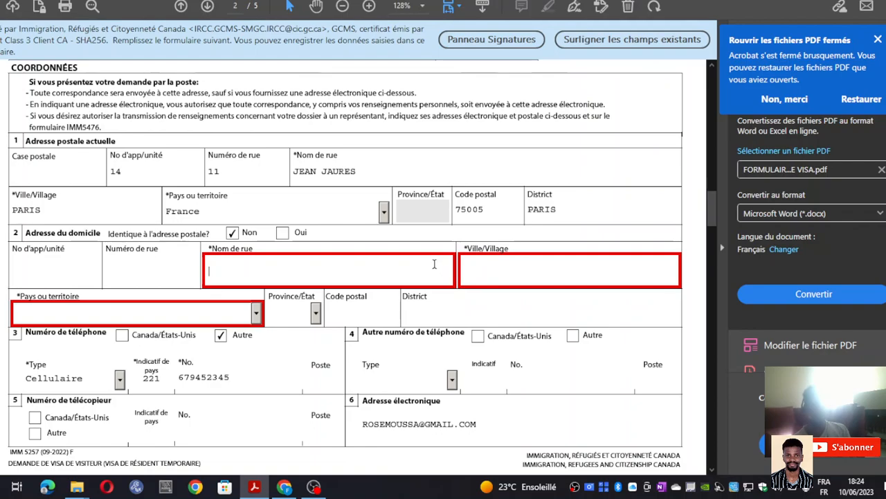
{"action": "left_click", "coordinate": [282, 234]}
- Keep Cellulaire as the primary phone's type
{"action": "scroll", "coordinate": [417, 303], "scroll_direction": "down", "scroll_amount": 1}
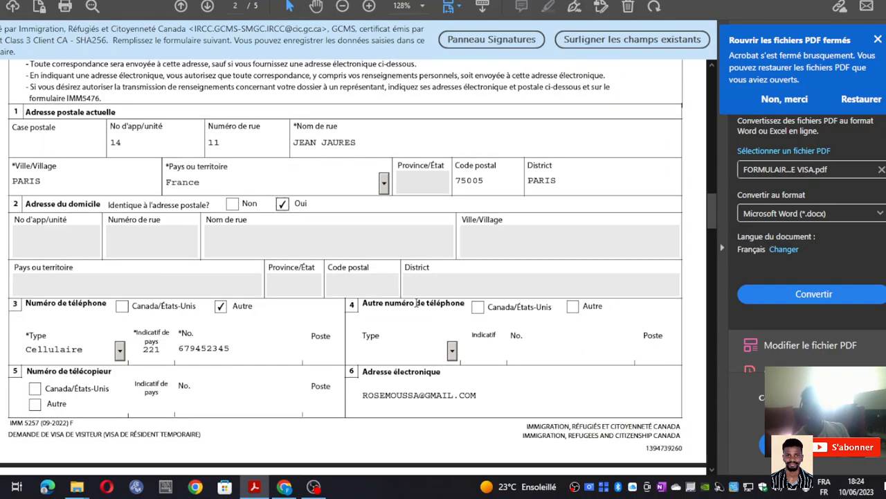
{"action": "scroll", "coordinate": [417, 302], "scroll_direction": "down", "scroll_amount": 5}
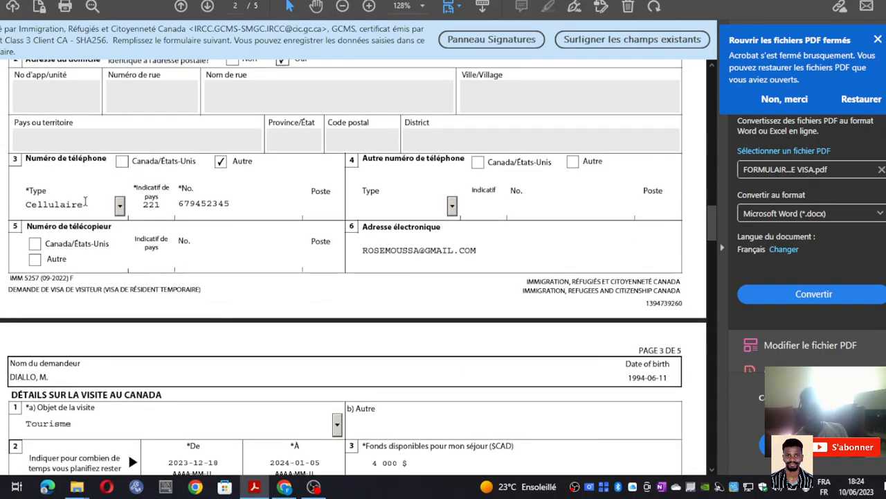
{"action": "scroll", "coordinate": [84, 201], "scroll_direction": "down", "scroll_amount": 1}
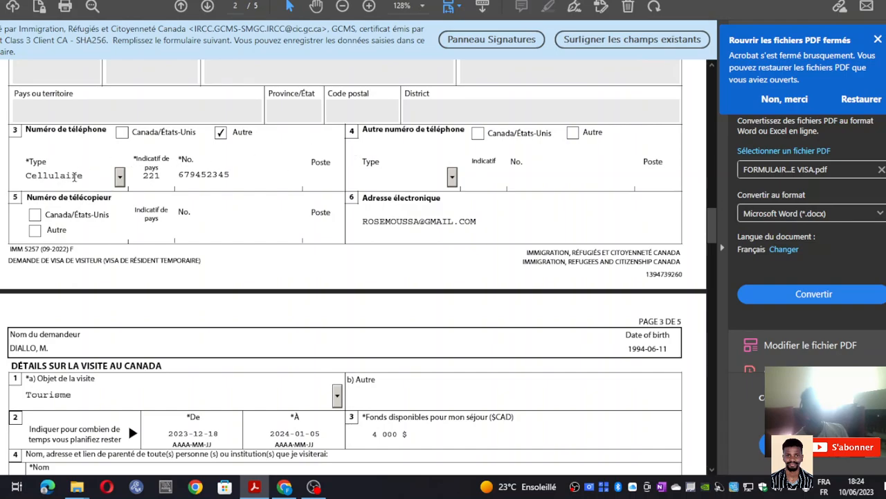
{"action": "left_click", "coordinate": [120, 178]}
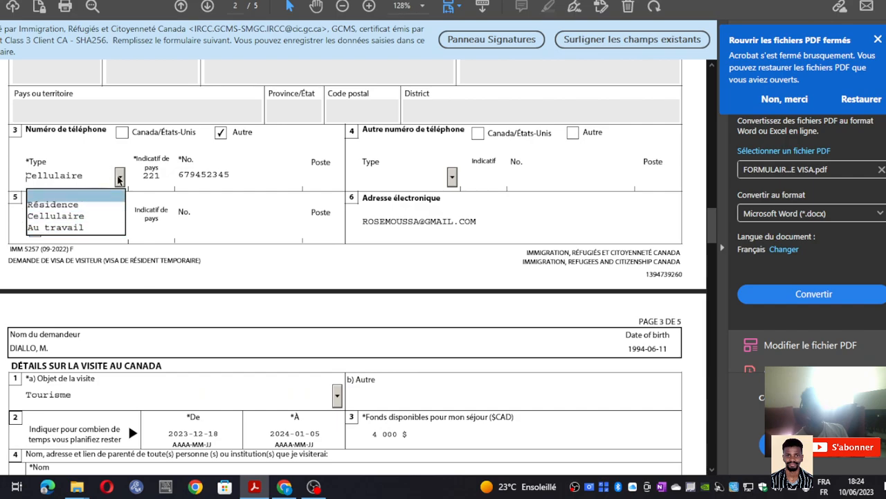
{"action": "left_click", "coordinate": [119, 178]}
{"action": "left_click", "coordinate": [120, 178]}
{"action": "left_click", "coordinate": [120, 185]}
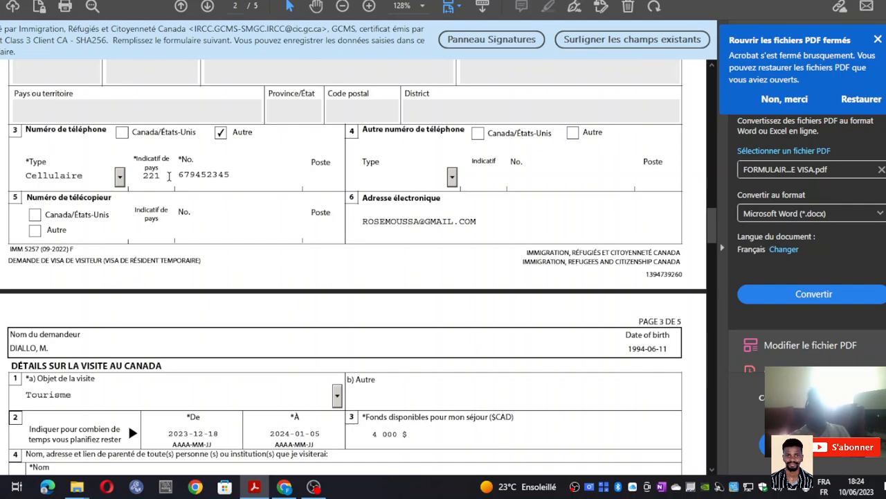
- Replace country code 221 with 33 and review the phone number
{"action": "key", "text": "BackSpace"}
{"action": "key", "text": "BackSpace"}
{"action": "type", "text": "33"}
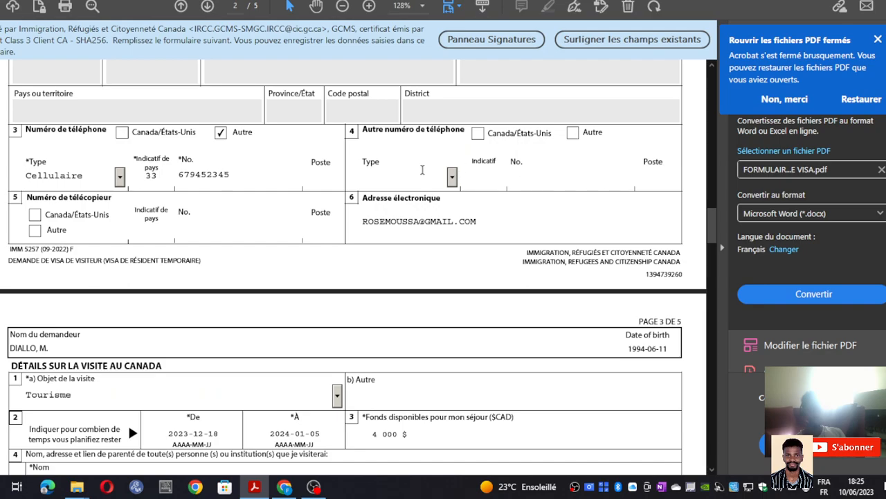
{"action": "left_click", "coordinate": [305, 168]}
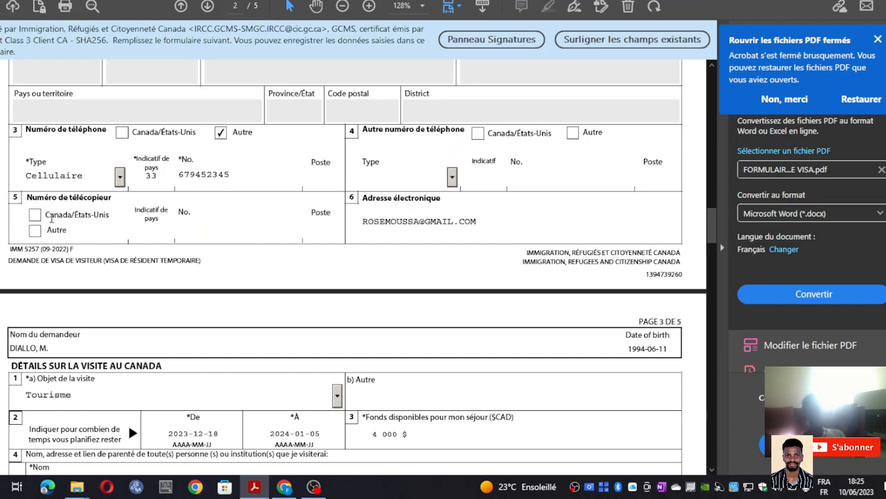
{"action": "scroll", "coordinate": [59, 216], "scroll_direction": "down", "scroll_amount": 2}
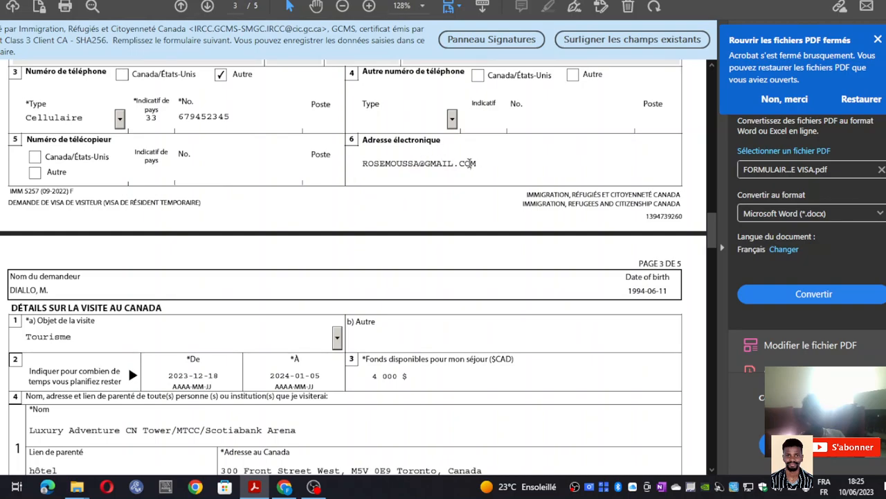
- Review the purpose of visit, keeping Tourisme selected
{"action": "scroll", "coordinate": [481, 165], "scroll_direction": "up", "scroll_amount": 2}
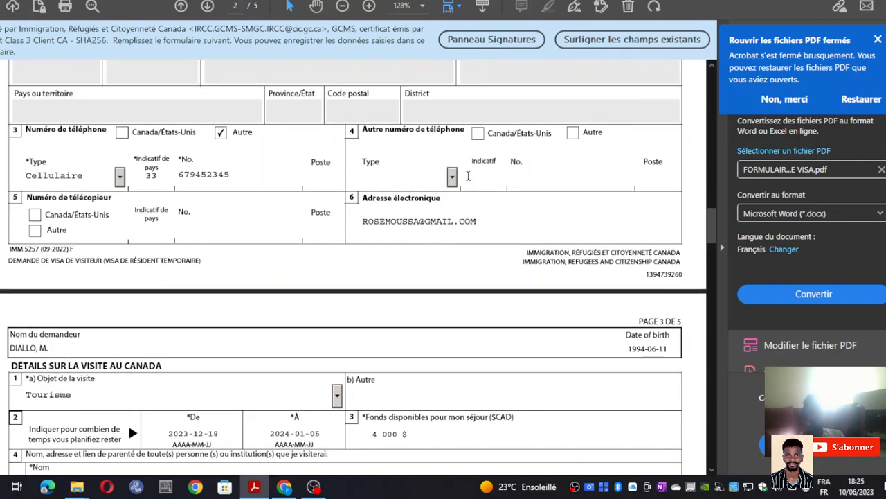
{"action": "scroll", "coordinate": [418, 225], "scroll_direction": "up", "scroll_amount": 1}
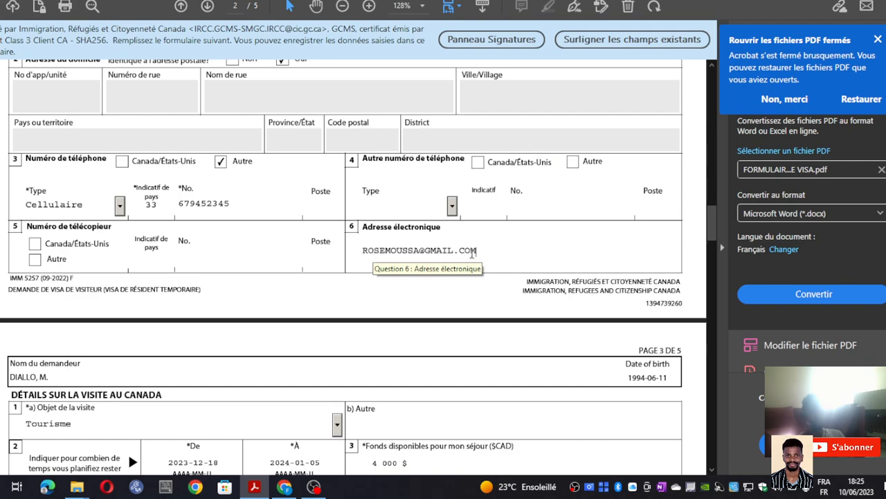
{"action": "scroll", "coordinate": [423, 252], "scroll_direction": "down", "scroll_amount": 1}
{"action": "scroll", "coordinate": [414, 249], "scroll_direction": "down", "scroll_amount": 4}
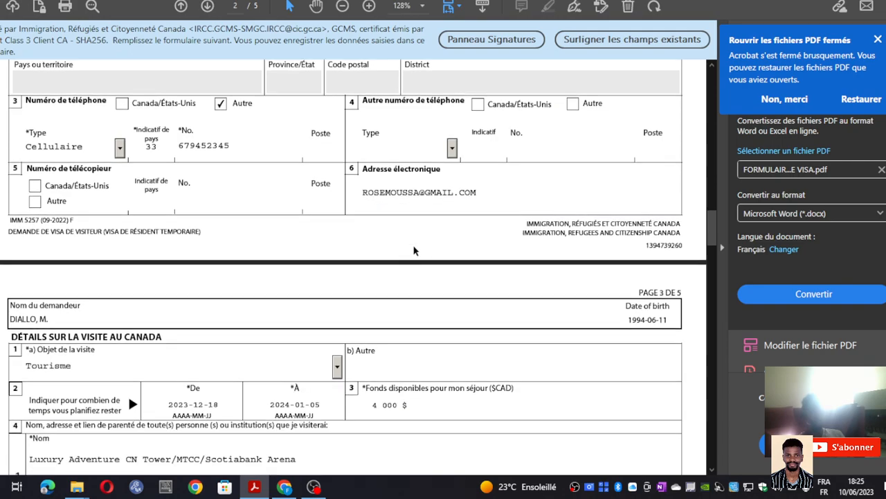
{"action": "scroll", "coordinate": [290, 180], "scroll_direction": "down", "scroll_amount": 2}
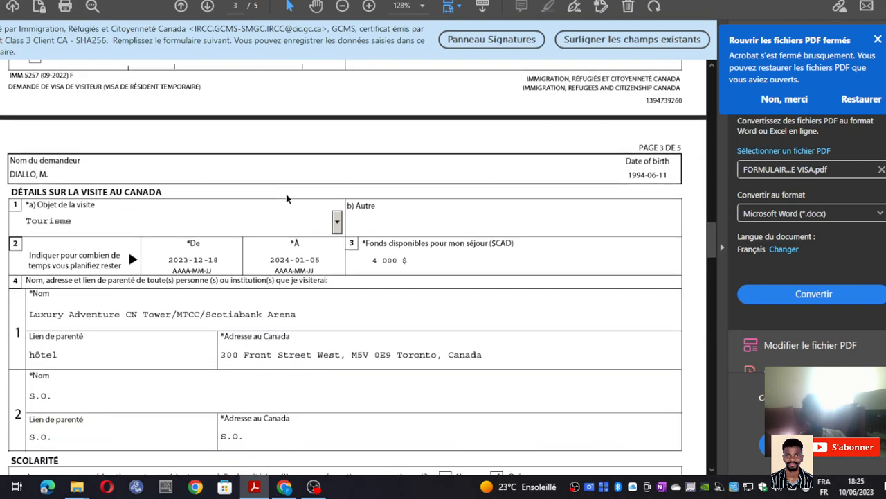
{"action": "scroll", "coordinate": [104, 206], "scroll_direction": "down", "scroll_amount": 1}
{"action": "scroll", "coordinate": [86, 176], "scroll_direction": "down", "scroll_amount": 2}
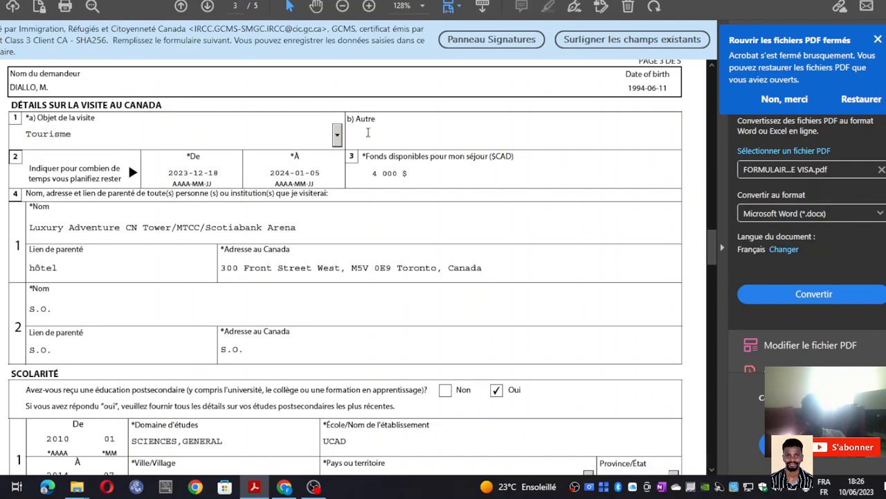
{"action": "left_click", "coordinate": [339, 138]}
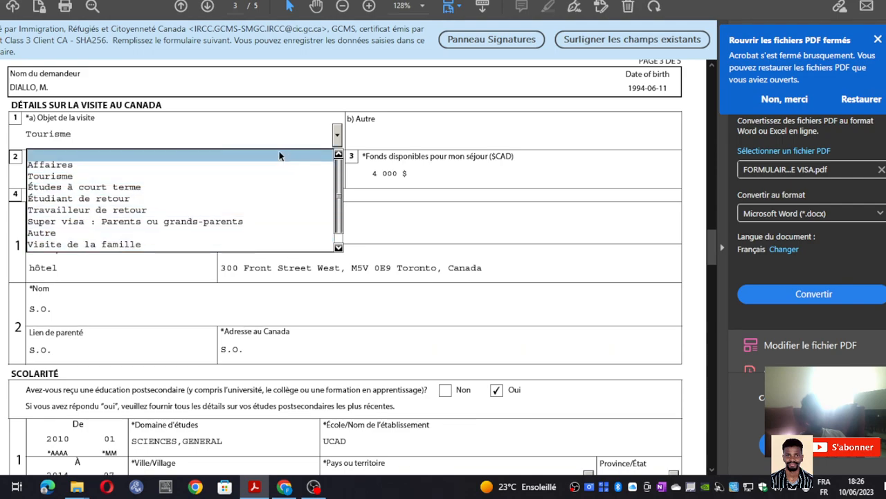
{"action": "left_click", "coordinate": [233, 175]}
{"action": "left_click", "coordinate": [368, 138]}
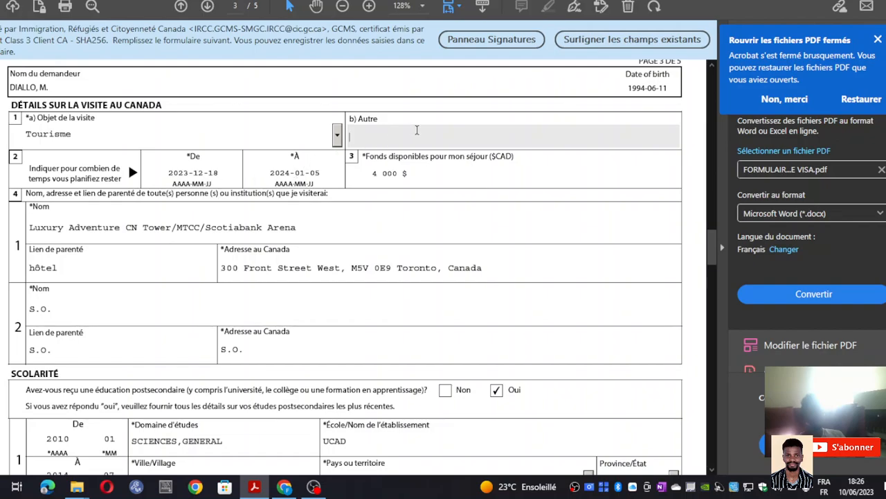
{"action": "left_click", "coordinate": [137, 133]}
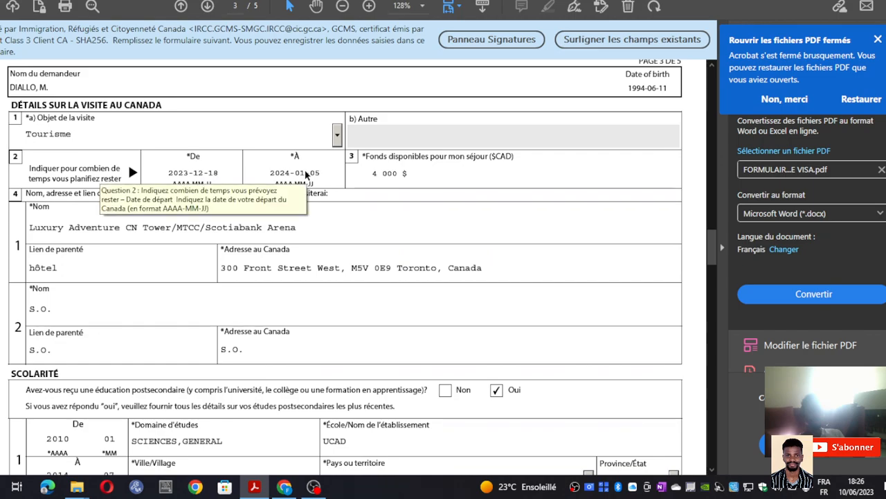
- Re-enter 4000 as the funds available for the stay
{"action": "left_click", "coordinate": [305, 173]}
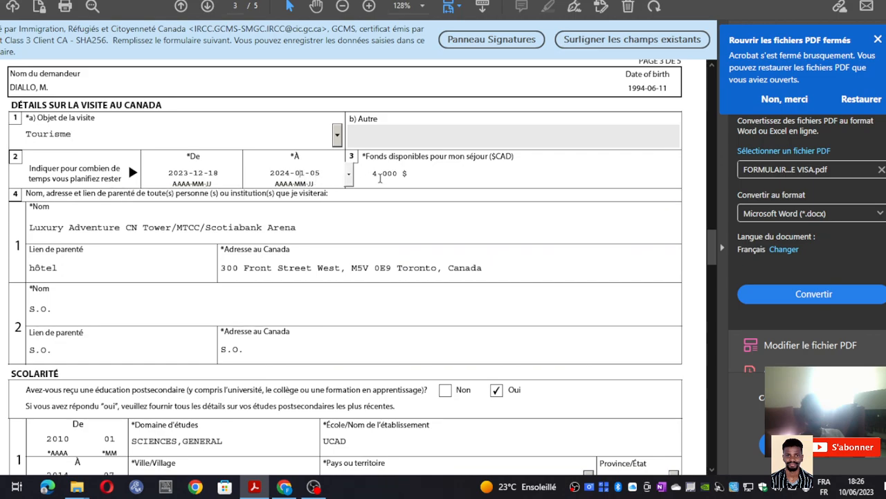
{"action": "left_click", "coordinate": [418, 176]}
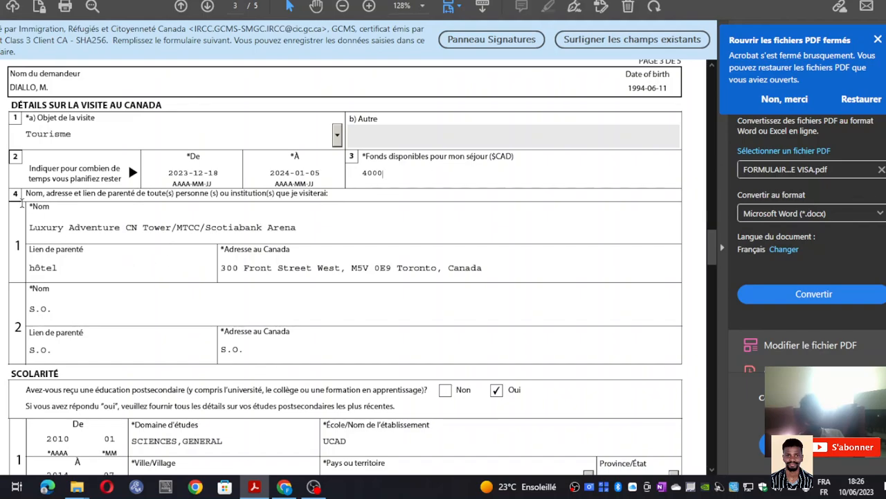
{"action": "scroll", "coordinate": [26, 203], "scroll_direction": "down", "scroll_amount": 3}
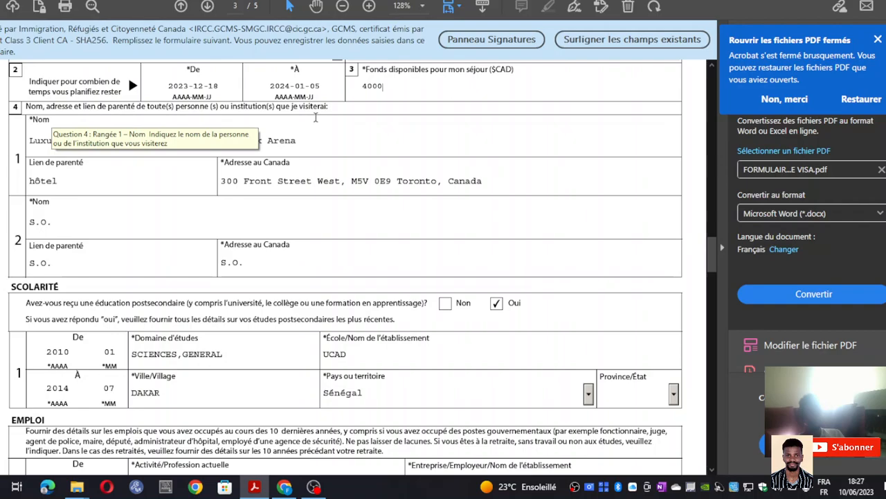
- Confirm the funds amount and check the first contact's relationship and Canadian address
{"action": "left_click", "coordinate": [305, 141]}
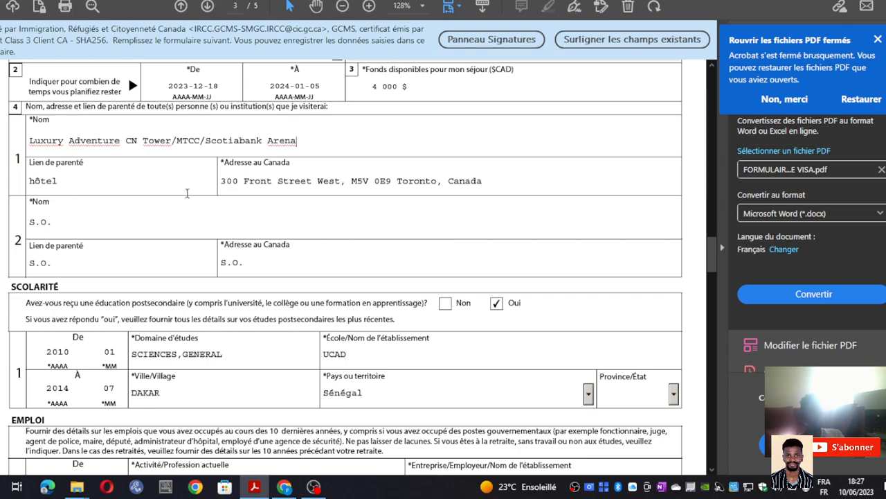
{"action": "left_click", "coordinate": [174, 187]}
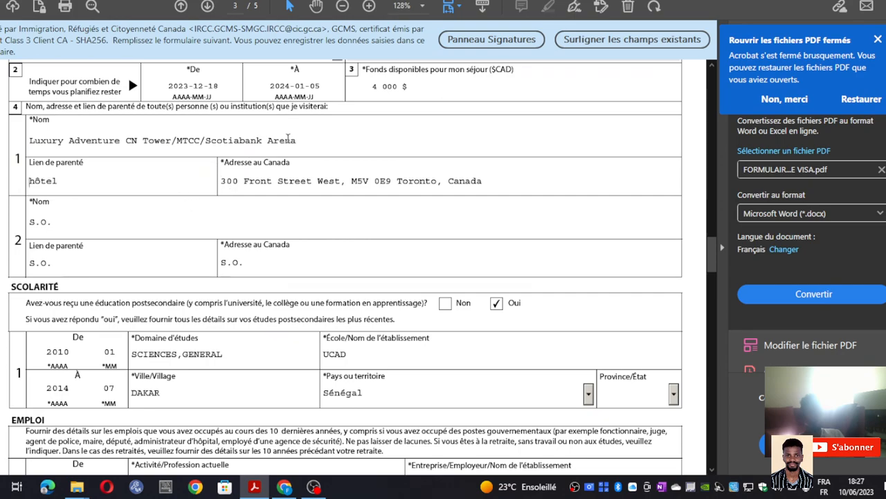
{"action": "left_click", "coordinate": [302, 140]}
{"action": "left_click", "coordinate": [86, 183]}
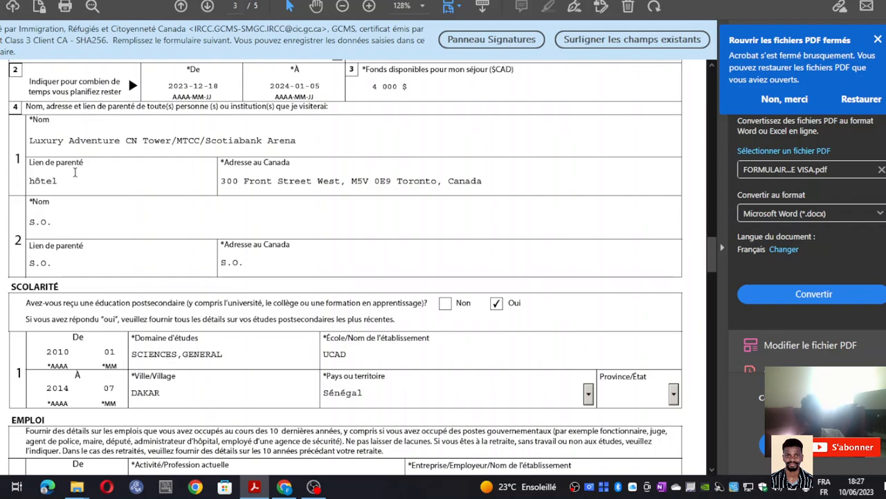
{"action": "left_click", "coordinate": [280, 180]}
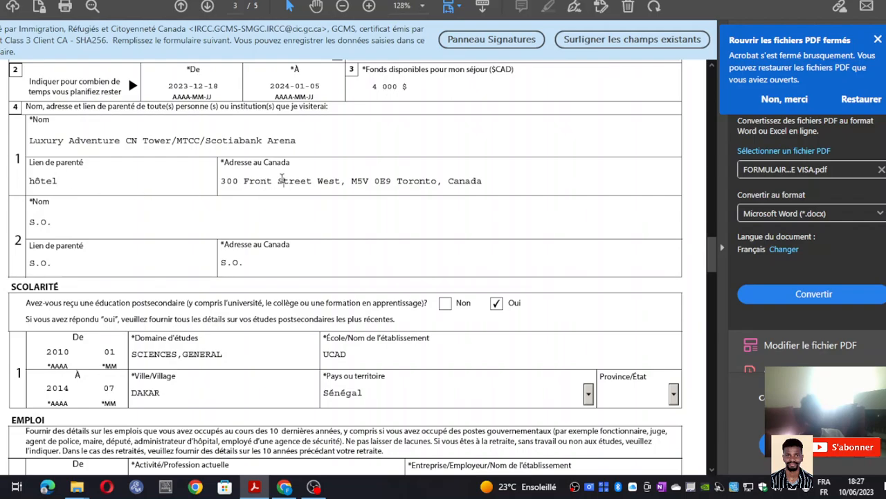
{"action": "scroll", "coordinate": [257, 159], "scroll_direction": "down", "scroll_amount": 2}
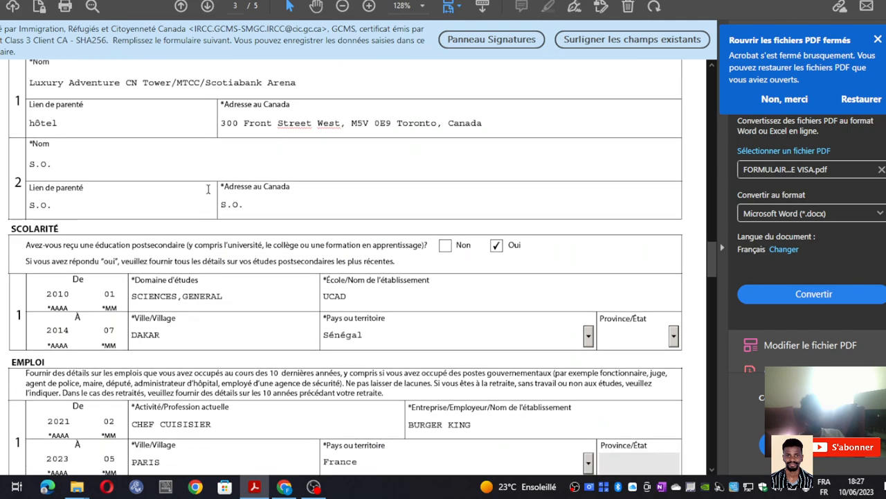
- Give the second contact the name BA and relationship FRERE, and clear S.O. from the address
{"action": "left_click", "coordinate": [137, 160]}
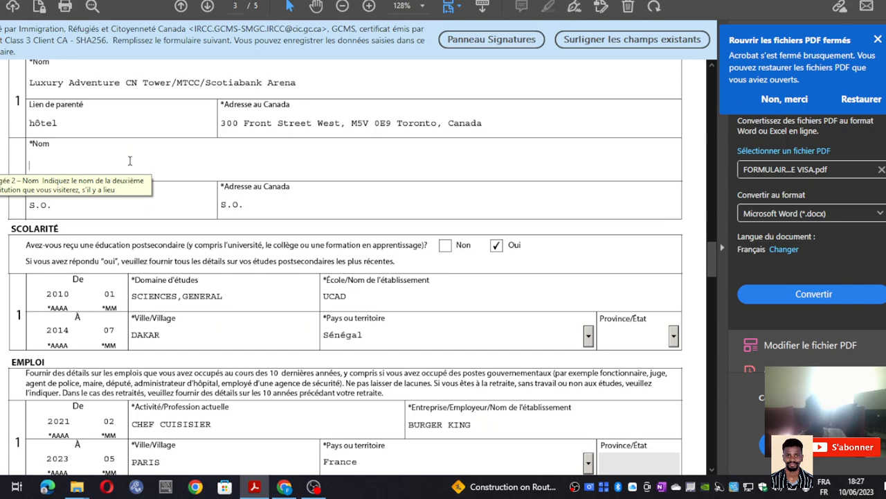
{"action": "left_click", "coordinate": [130, 160]}
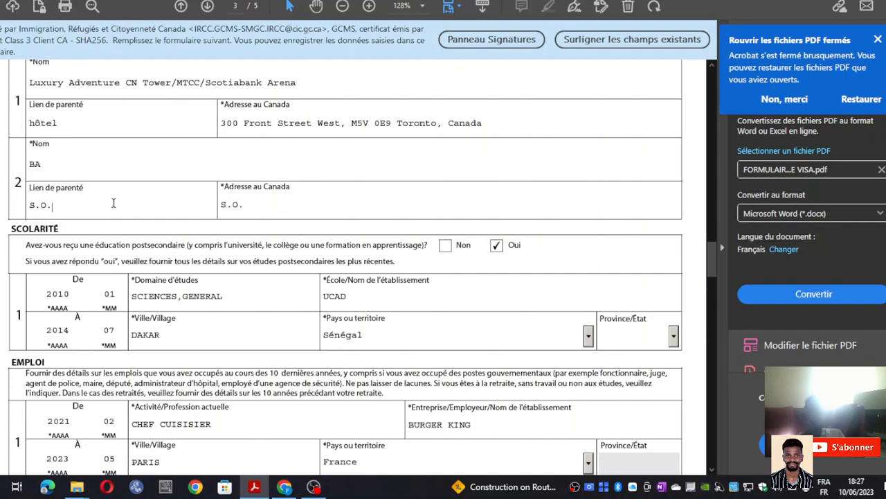
{"action": "key", "text": "BackSpace"}
{"action": "key", "text": "BackSpace"}
{"action": "key", "text": "BackSpace"}
{"action": "type", "text": "FRERE"}
{"action": "left_click", "coordinate": [257, 201]}
{"action": "key", "text": "BackSpace"}
{"action": "key", "text": "BackSpace"}
{"action": "key", "text": "BackSpace"}
{"action": "key", "text": "BackSpace"}
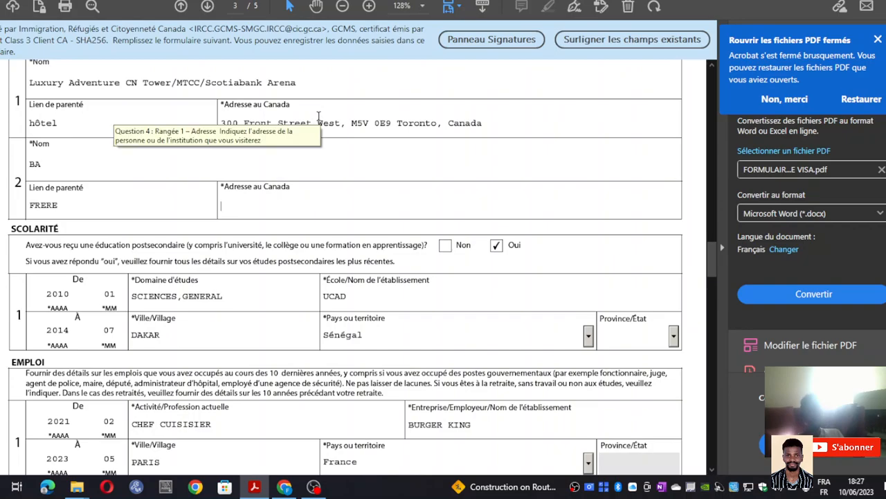
- Copy the hotel's full Canadian address from the first contact row
{"action": "left_click", "coordinate": [318, 123]}
{"action": "triple_click", "coordinate": [318, 122]}
{"action": "right_click", "coordinate": [318, 122]}
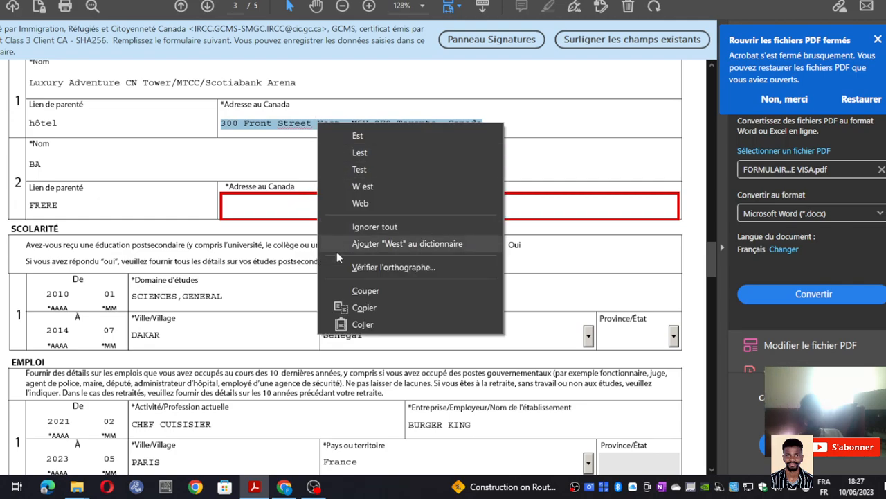
{"action": "left_click", "coordinate": [364, 307]}
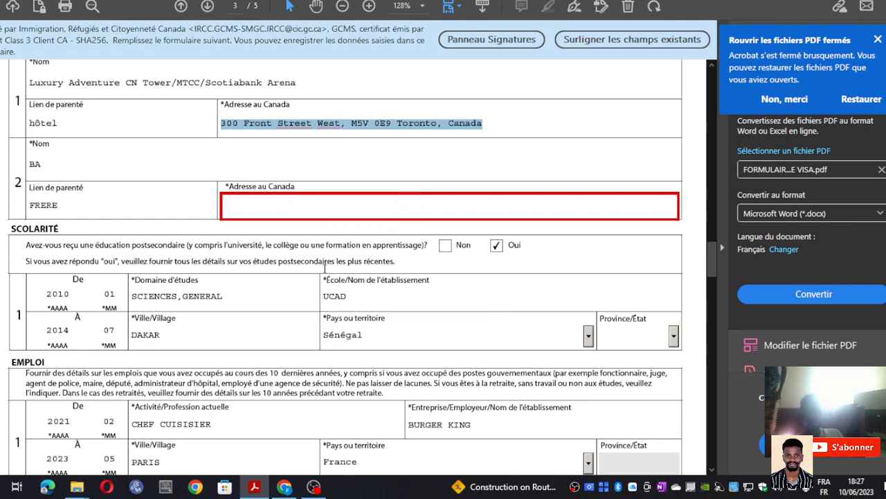
{"action": "left_click", "coordinate": [320, 127]}
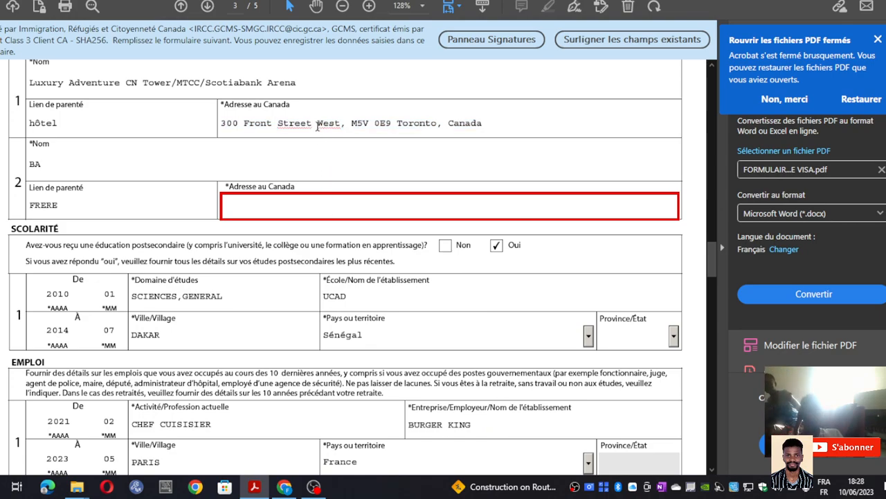
{"action": "double_click", "coordinate": [320, 123]}
{"action": "double_click", "coordinate": [323, 122]}
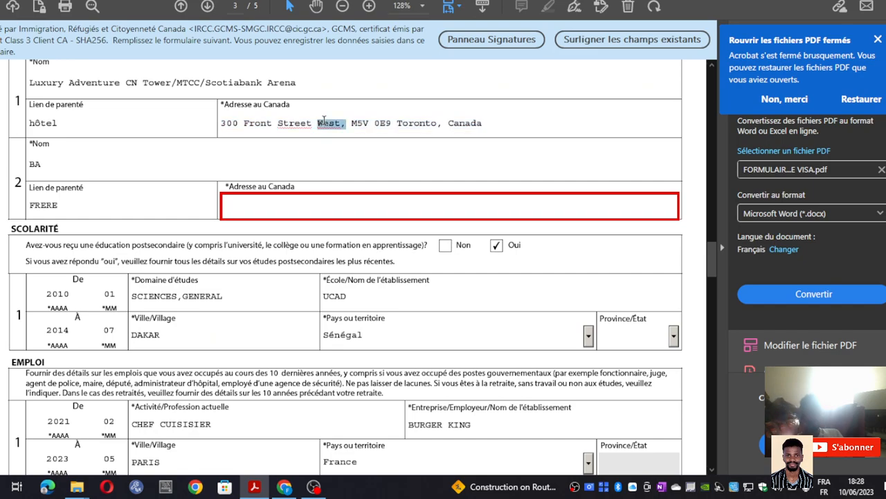
{"action": "triple_click", "coordinate": [323, 122]}
{"action": "key", "text": "ctrl+c"}
{"action": "right_click", "coordinate": [324, 123]}
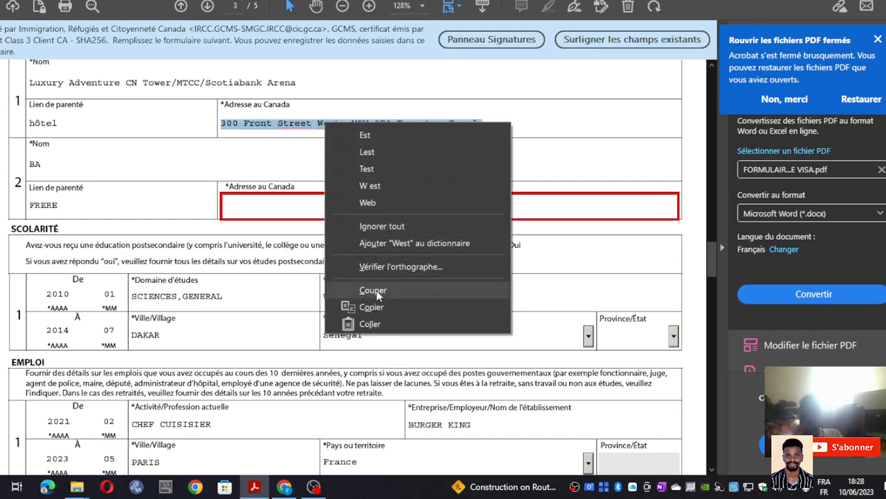
{"action": "left_click", "coordinate": [377, 306]}
{"action": "left_click", "coordinate": [319, 123]}
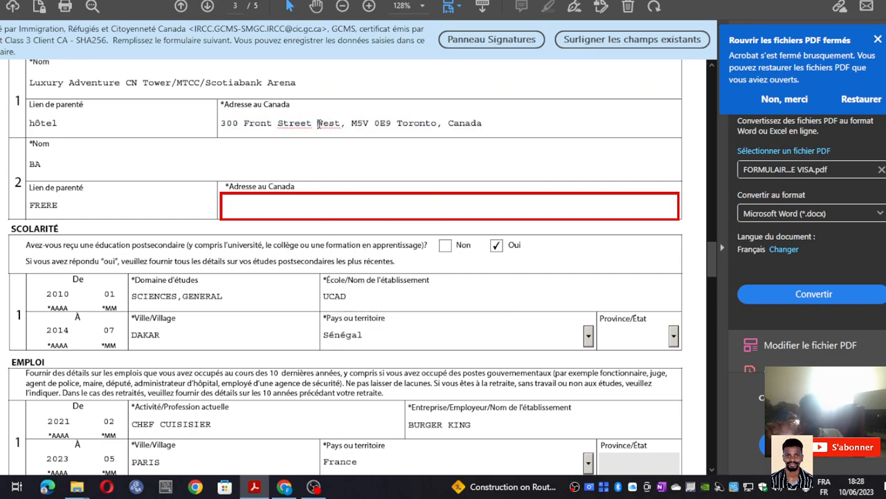
- Paste the address into the second contact row and change the street number to 345
{"action": "right_click", "coordinate": [312, 209]}
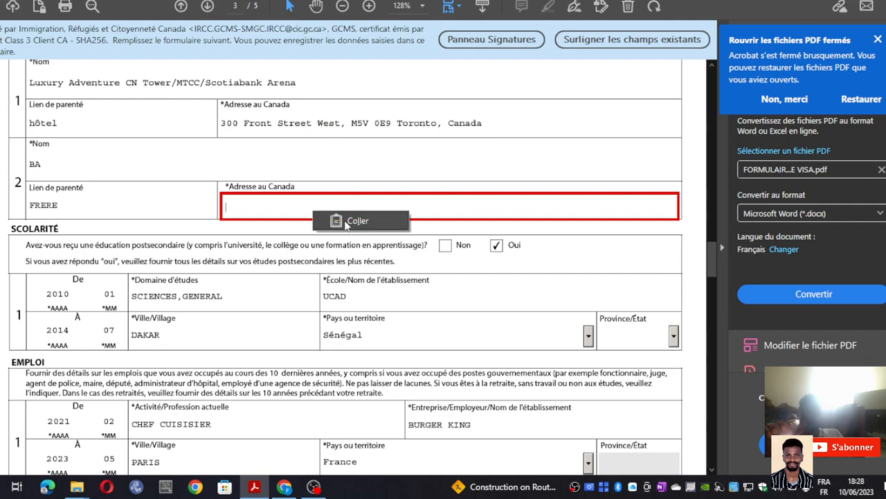
{"action": "left_click", "coordinate": [342, 220]}
{"action": "scroll", "coordinate": [488, 191], "scroll_direction": "down", "scroll_amount": 4}
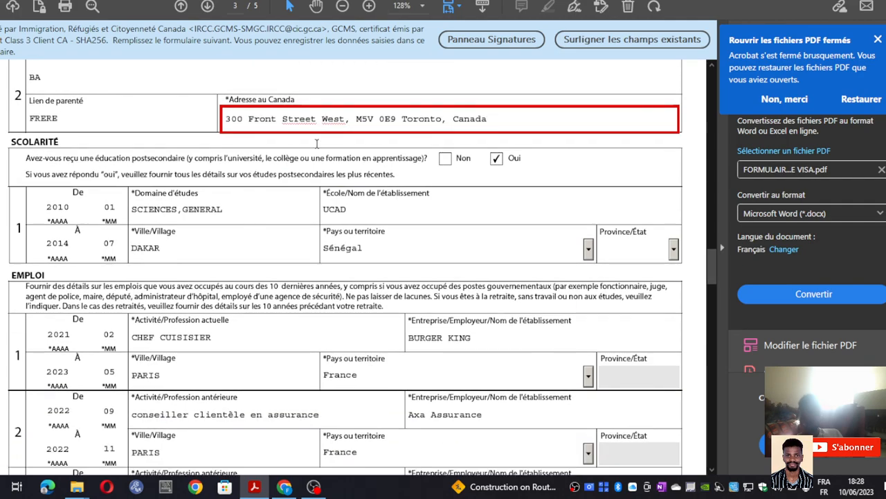
{"action": "scroll", "coordinate": [362, 197], "scroll_direction": "up", "scroll_amount": 4}
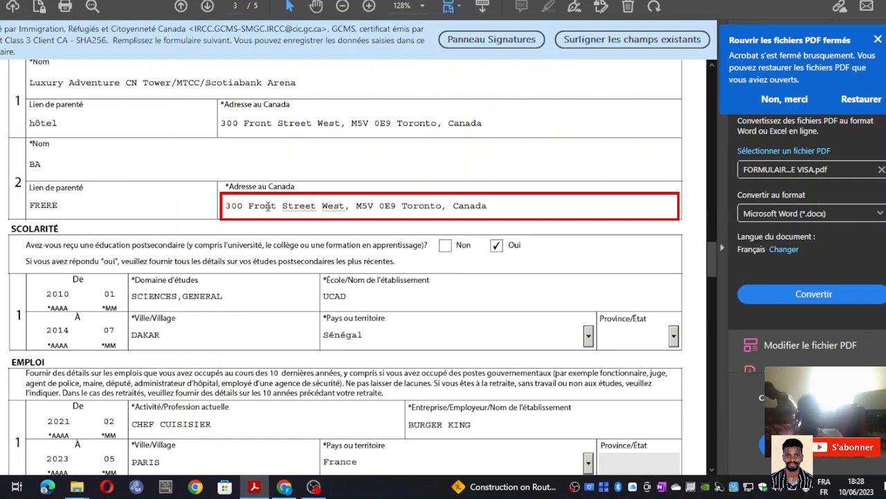
{"action": "left_click", "coordinate": [244, 208]}
{"action": "key", "text": "BackSpace"}
{"action": "key", "text": "BackSpace"}
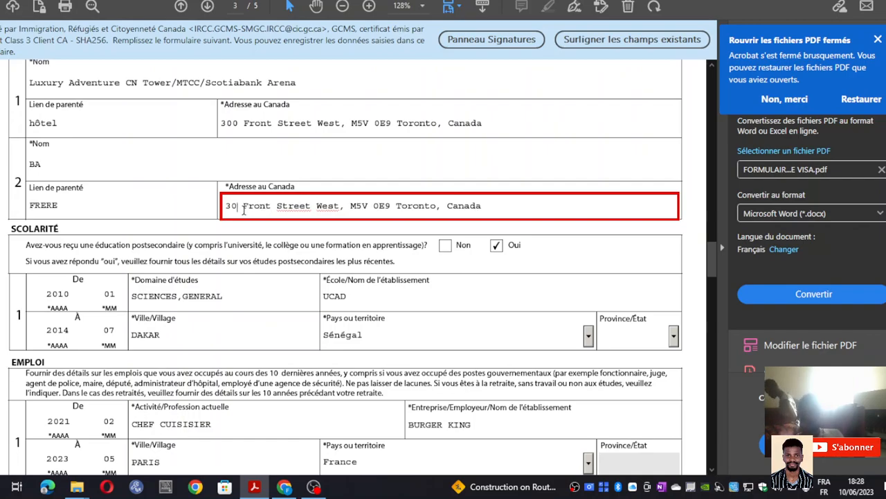
{"action": "type", "text": "45"}
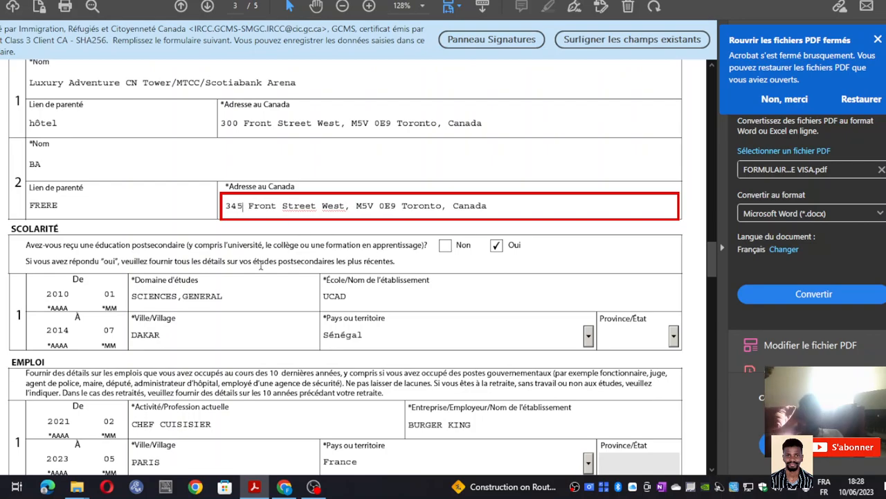
{"action": "scroll", "coordinate": [113, 241], "scroll_direction": "down", "scroll_amount": 2}
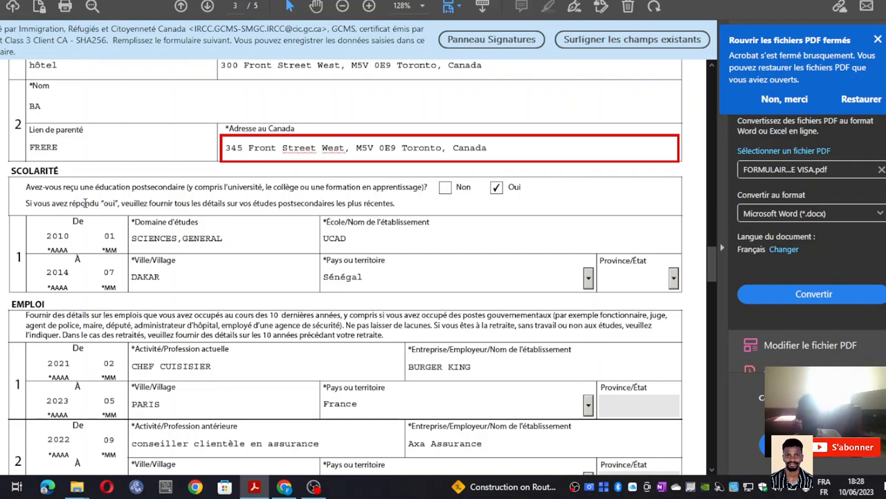
{"action": "scroll", "coordinate": [69, 173], "scroll_direction": "down", "scroll_amount": 2}
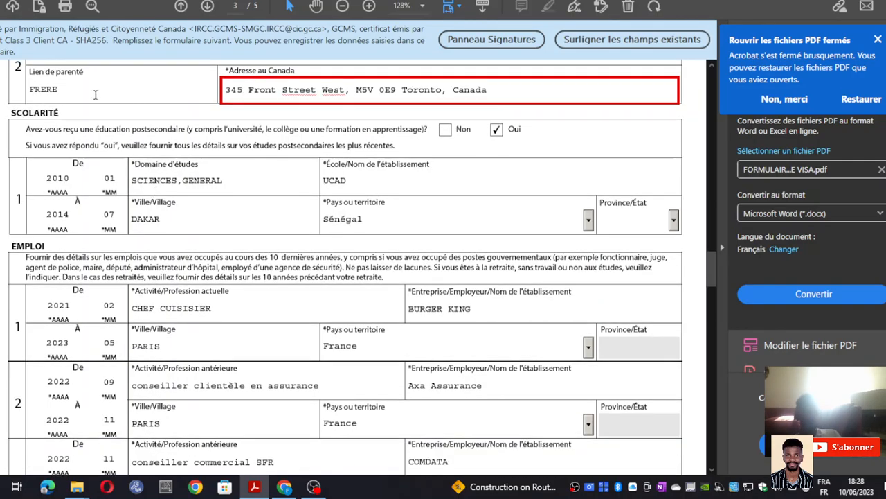
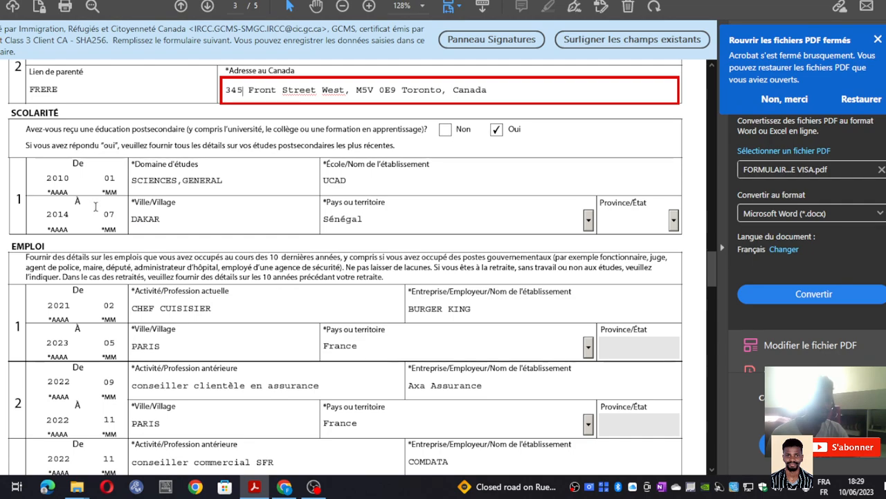
- Check the study entry (city, country Sénégal), then answer Non to the post-secondary education question
{"action": "left_click", "coordinate": [179, 180]}
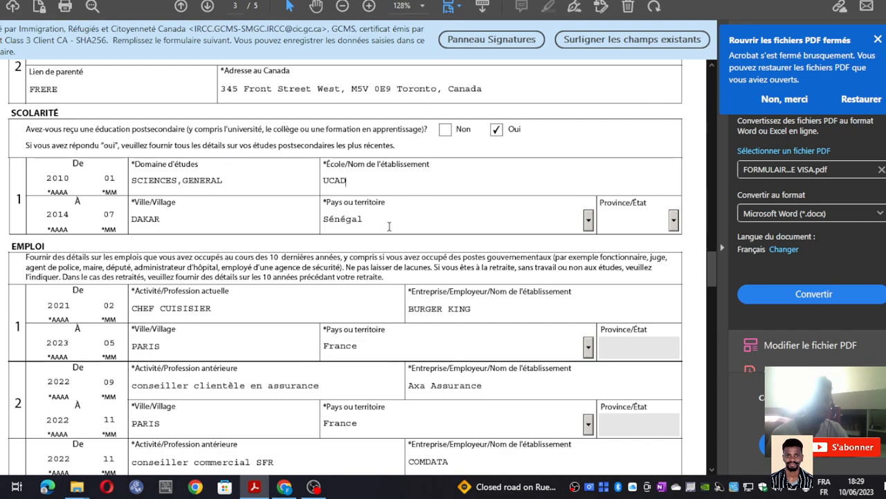
{"action": "left_click", "coordinate": [205, 224]}
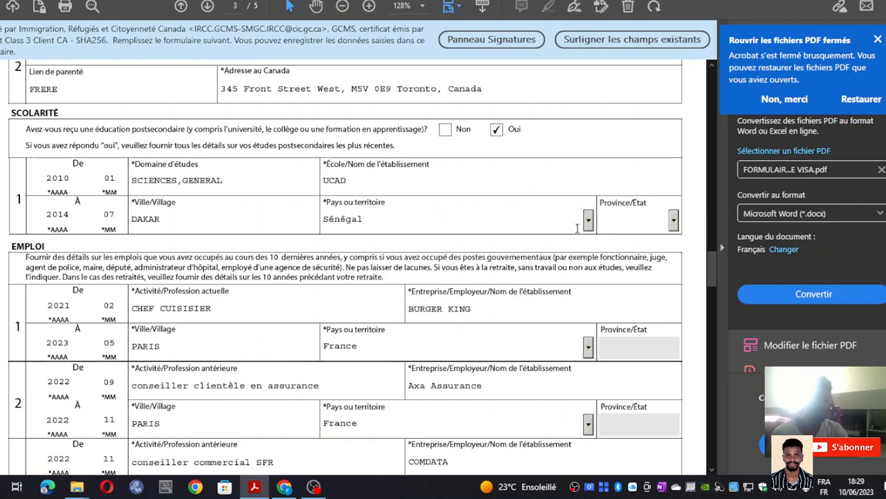
{"action": "left_click", "coordinate": [588, 220]}
{"action": "left_click", "coordinate": [588, 220]}
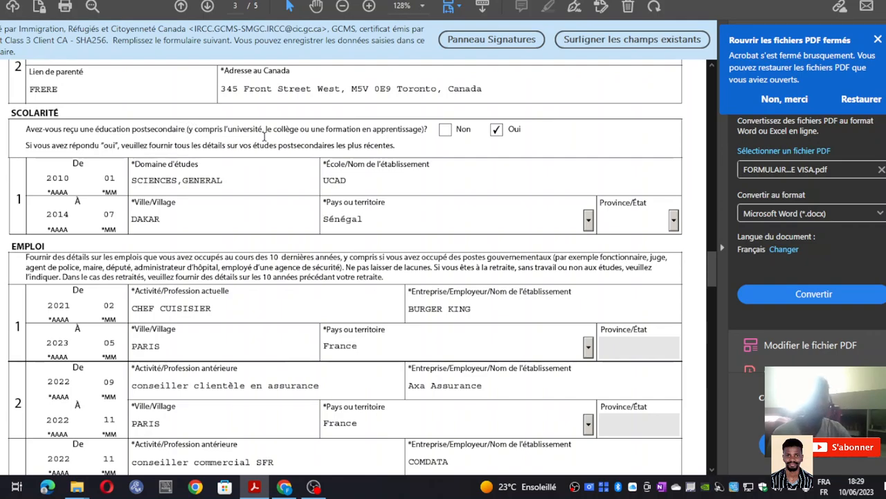
{"action": "left_click", "coordinate": [446, 132]}
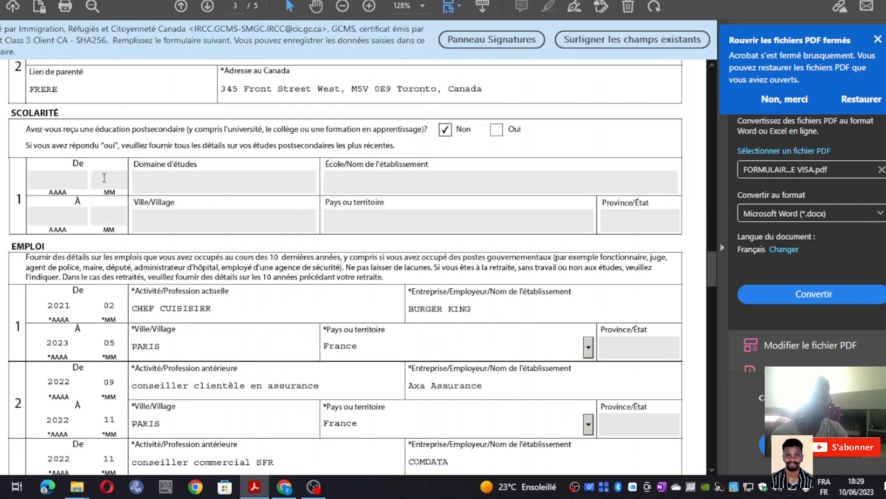
{"action": "scroll", "coordinate": [167, 198], "scroll_direction": "down", "scroll_amount": 2}
{"action": "scroll", "coordinate": [426, 150], "scroll_direction": "up", "scroll_amount": 3}
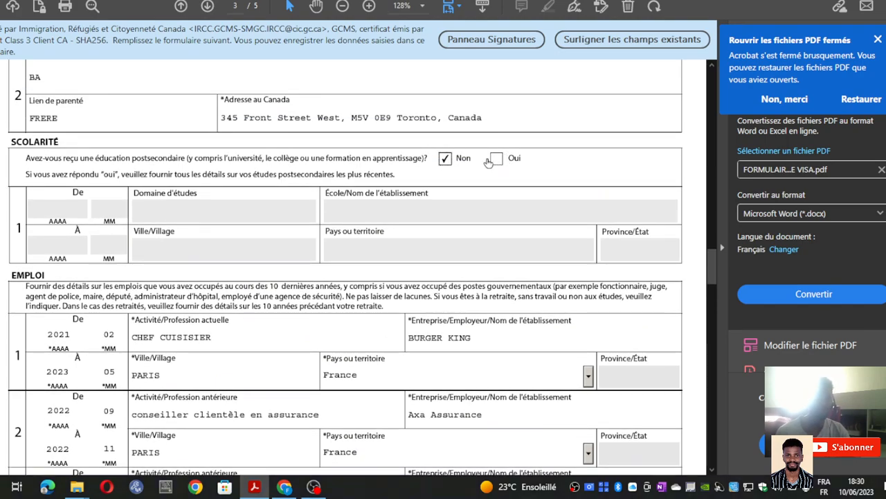
{"action": "scroll", "coordinate": [458, 168], "scroll_direction": "down", "scroll_amount": 6}
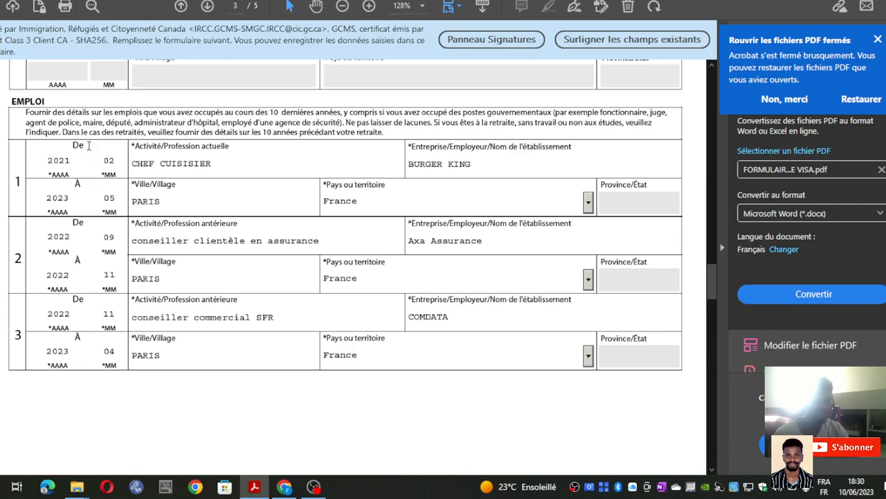
{"action": "left_click", "coordinate": [75, 206]}
{"action": "left_click_drag", "start_coordinate": [82, 233], "coordinate": [102, 228]}
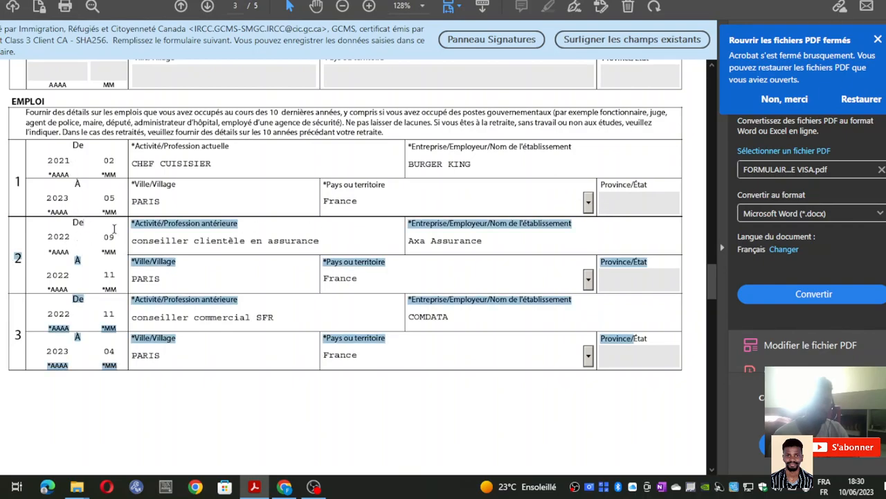
{"action": "left_click", "coordinate": [83, 254]}
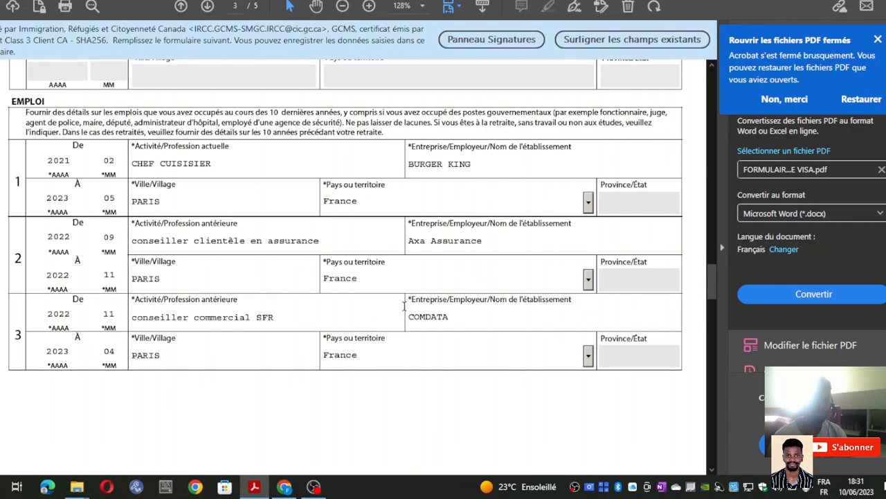
{"action": "left_click", "coordinate": [207, 365]}
{"action": "scroll", "coordinate": [284, 275], "scroll_direction": "up", "scroll_amount": 1}
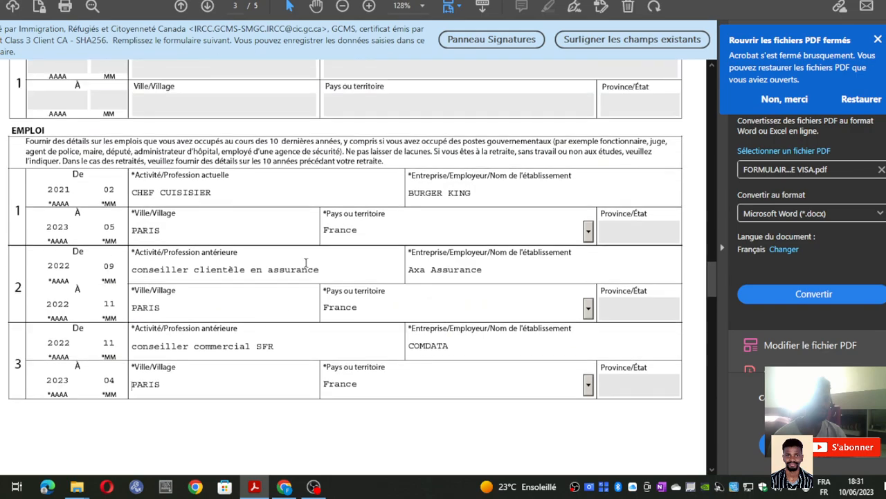
{"action": "scroll", "coordinate": [284, 276], "scroll_direction": "down", "scroll_amount": 4}
{"action": "scroll", "coordinate": [284, 275], "scroll_direction": "down", "scroll_amount": 2}
{"action": "scroll", "coordinate": [253, 270], "scroll_direction": "up", "scroll_amount": 6}
{"action": "scroll", "coordinate": [175, 253], "scroll_direction": "down", "scroll_amount": 1}
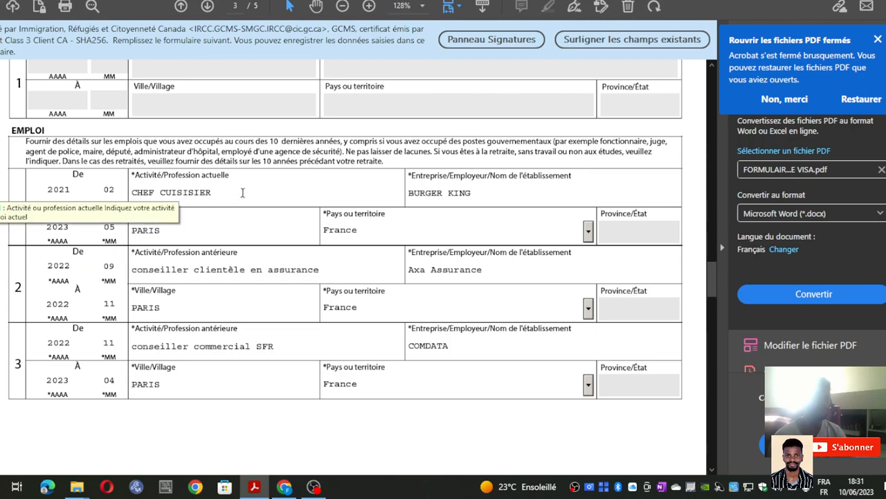
{"action": "left_click", "coordinate": [242, 192]}
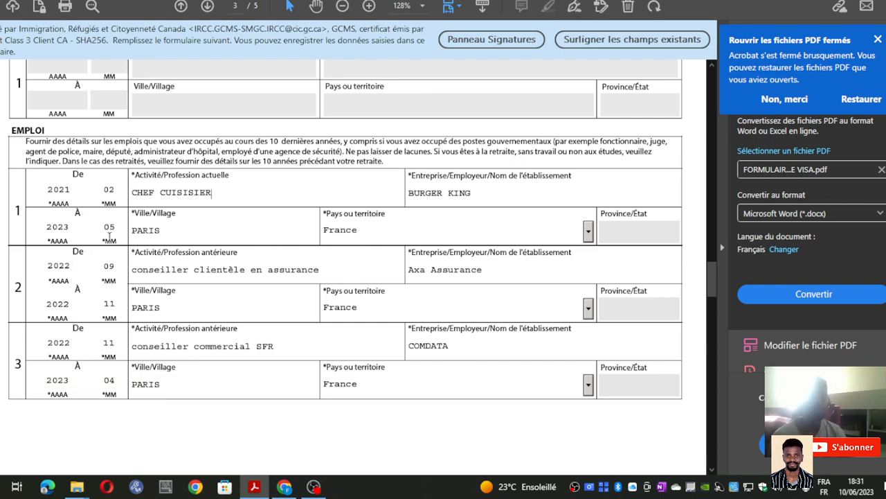
{"action": "double_click", "coordinate": [78, 288]}
{"action": "left_click", "coordinate": [96, 217]}
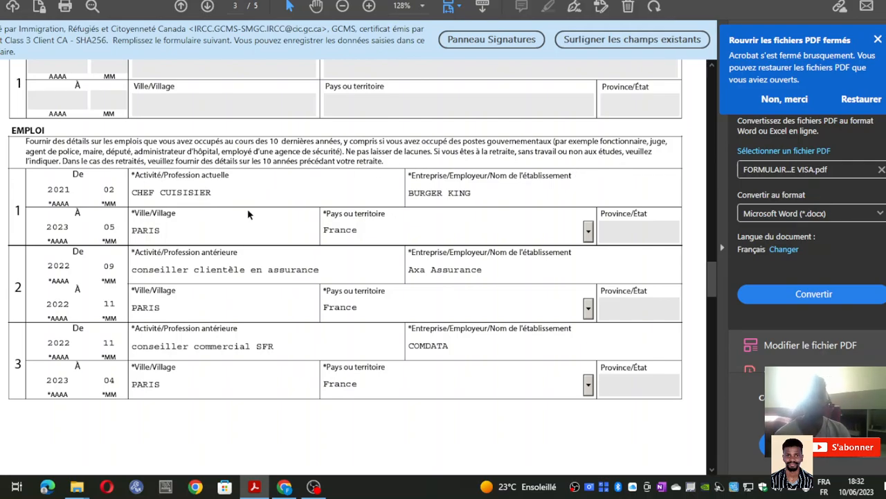
{"action": "scroll", "coordinate": [178, 248], "scroll_direction": "up", "scroll_amount": 3}
{"action": "scroll", "coordinate": [178, 248], "scroll_direction": "down", "scroll_amount": 3}
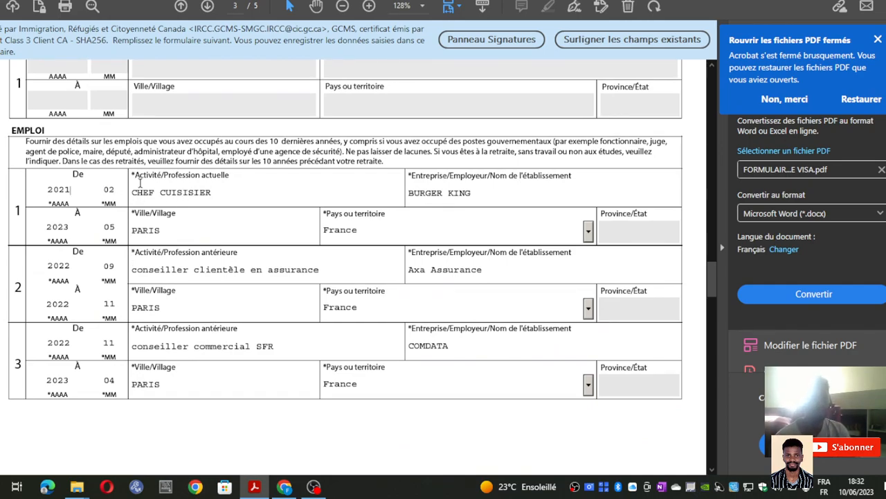
{"action": "left_click", "coordinate": [230, 197]}
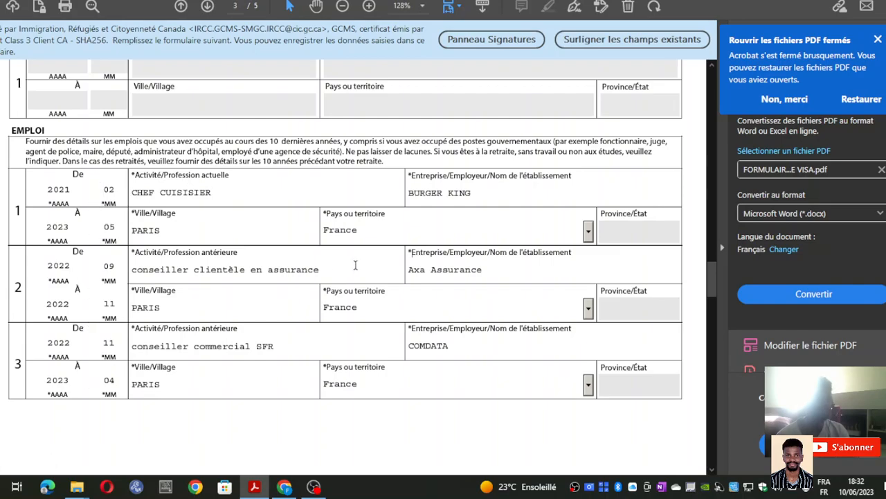
{"action": "scroll", "coordinate": [354, 266], "scroll_direction": "down", "scroll_amount": 5}
{"action": "scroll", "coordinate": [315, 204], "scroll_direction": "up", "scroll_amount": 4}
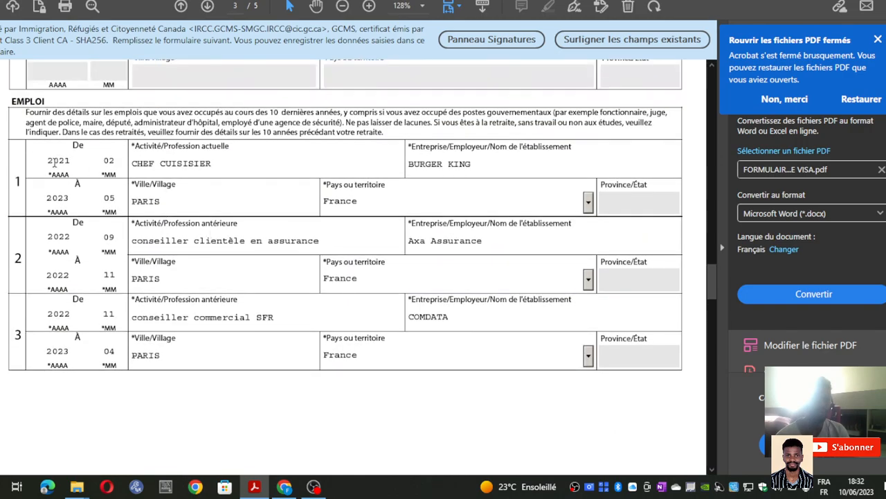
{"action": "double_click", "coordinate": [511, 223]}
{"action": "double_click", "coordinate": [91, 150]}
{"action": "left_click", "coordinate": [92, 208]}
- On page 4, leave background questions 1a (tuberculosis) and 1b answered Non
{"action": "scroll", "coordinate": [184, 197], "scroll_direction": "down", "scroll_amount": 3}
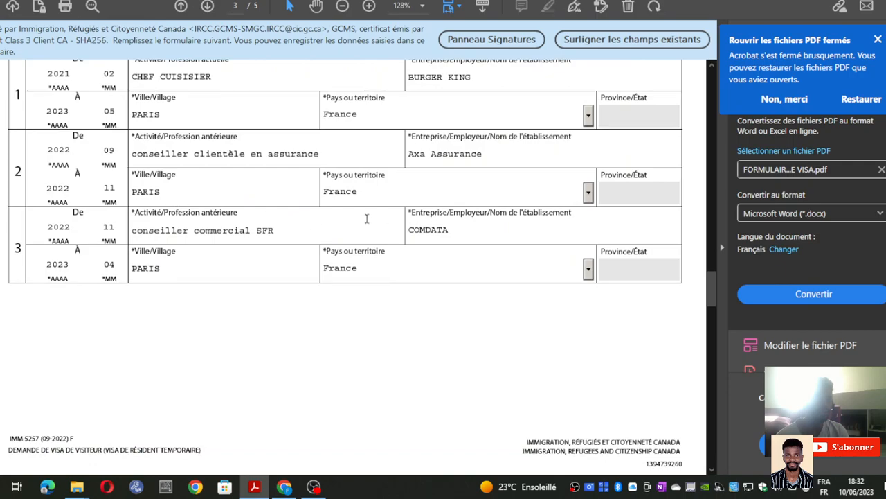
{"action": "scroll", "coordinate": [370, 272], "scroll_direction": "down", "scroll_amount": 9}
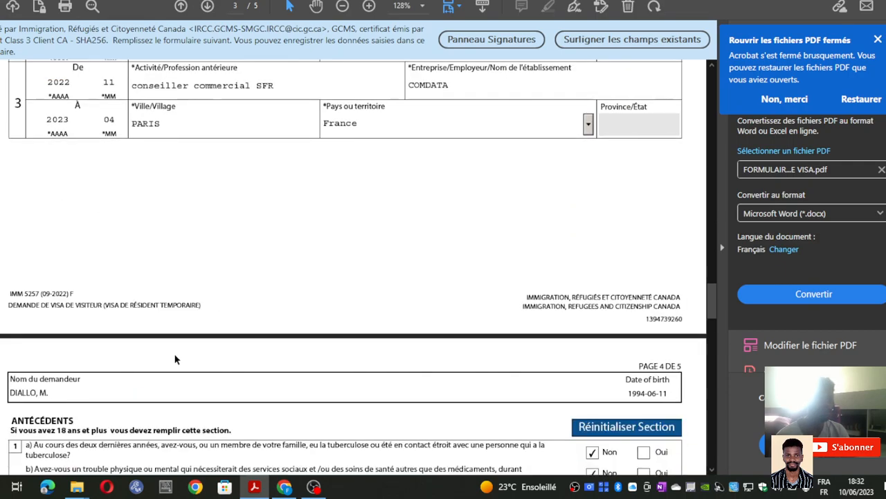
{"action": "scroll", "coordinate": [172, 299], "scroll_direction": "down", "scroll_amount": 6}
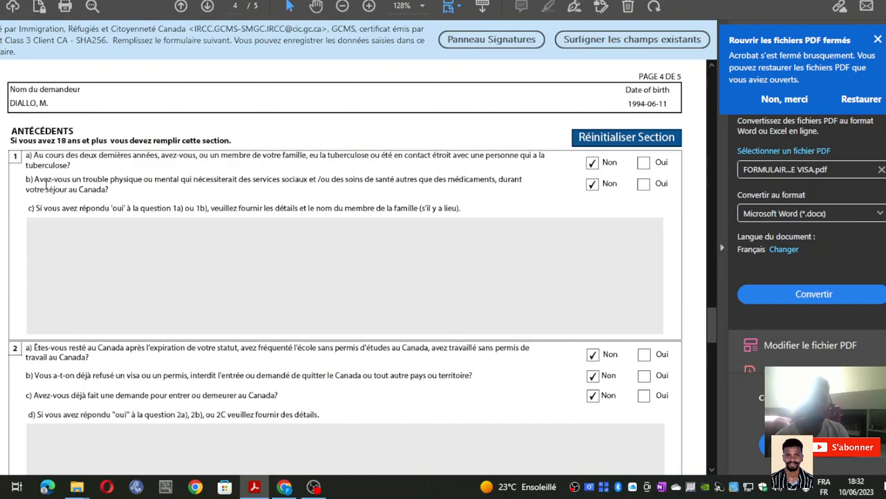
{"action": "left_click", "coordinate": [644, 164]}
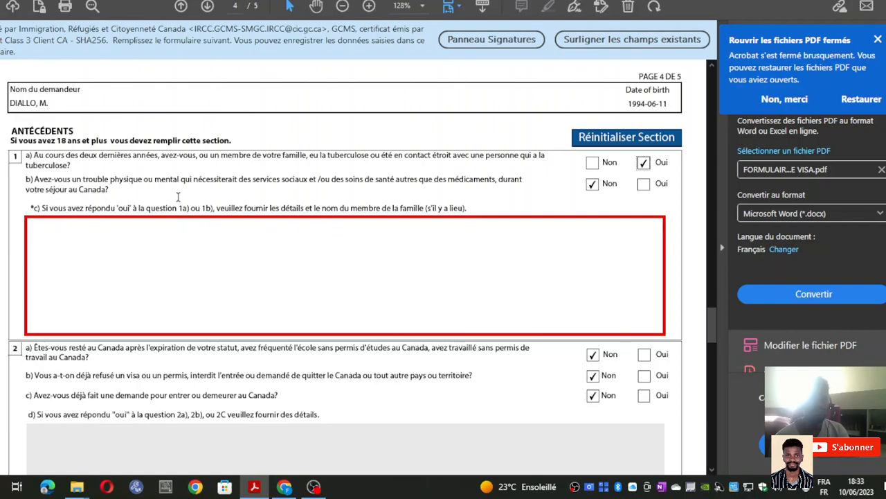
{"action": "left_click", "coordinate": [591, 163]}
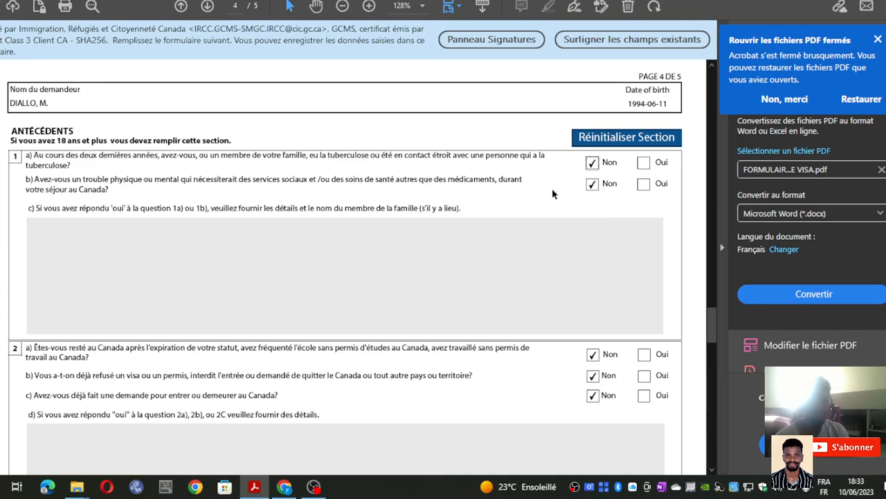
{"action": "left_click", "coordinate": [593, 184]}
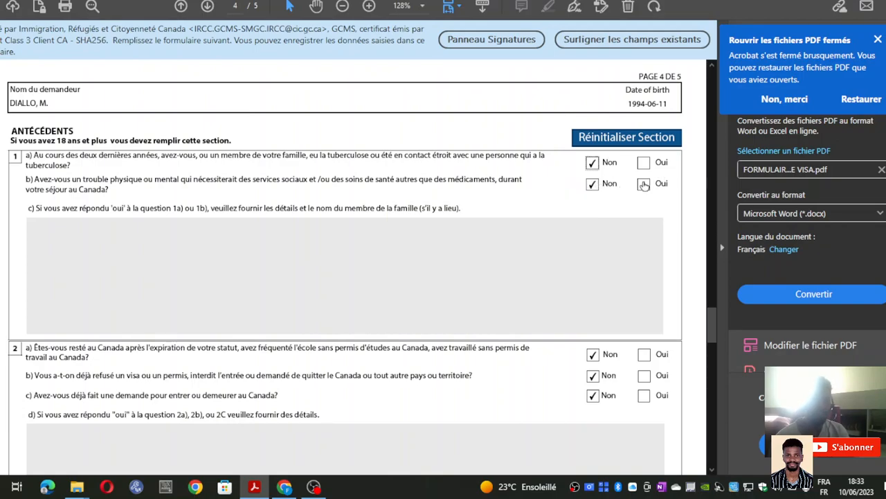
{"action": "left_click", "coordinate": [644, 184]}
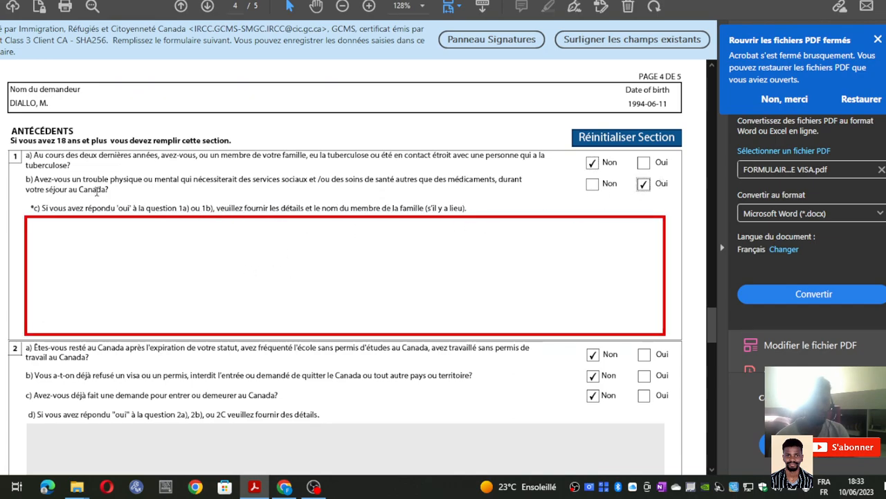
{"action": "left_click", "coordinate": [592, 189]}
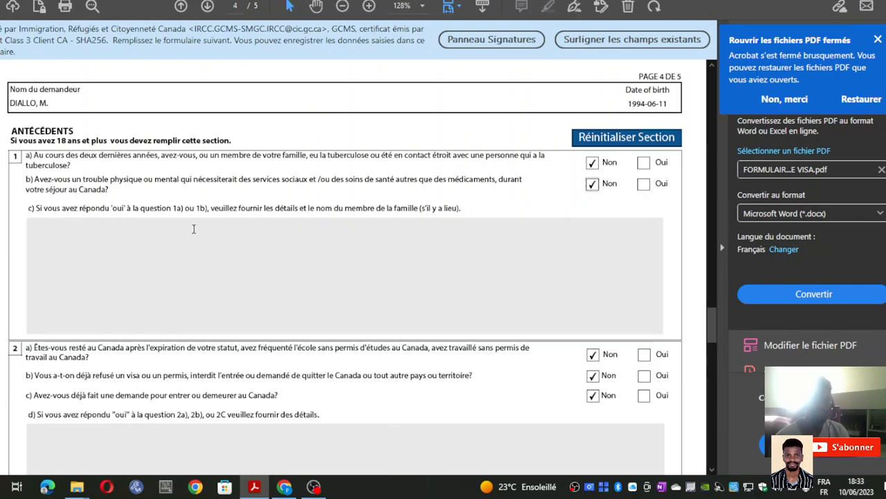
{"action": "scroll", "coordinate": [194, 229], "scroll_direction": "down", "scroll_amount": 2}
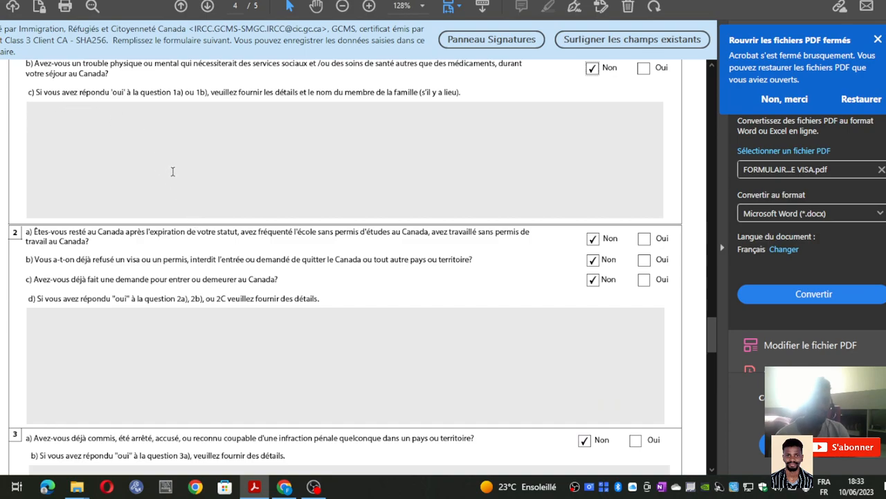
{"action": "scroll", "coordinate": [150, 202], "scroll_direction": "down", "scroll_amount": 2}
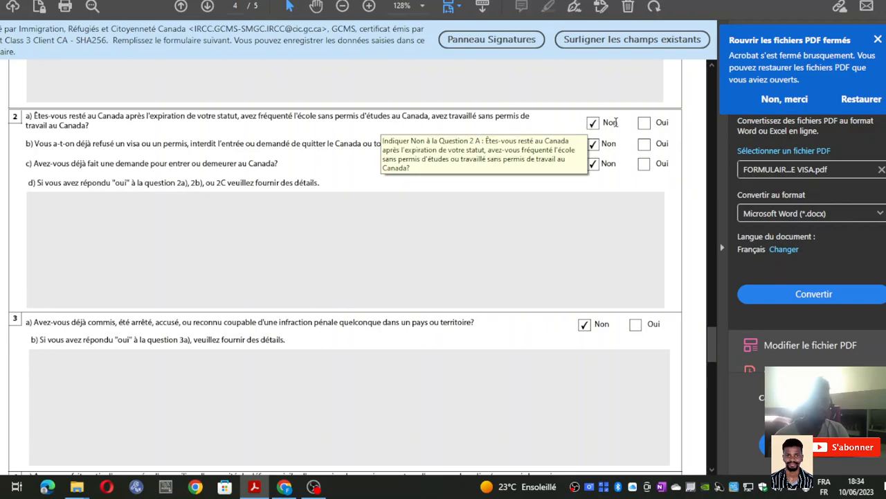
{"action": "left_click", "coordinate": [645, 123]}
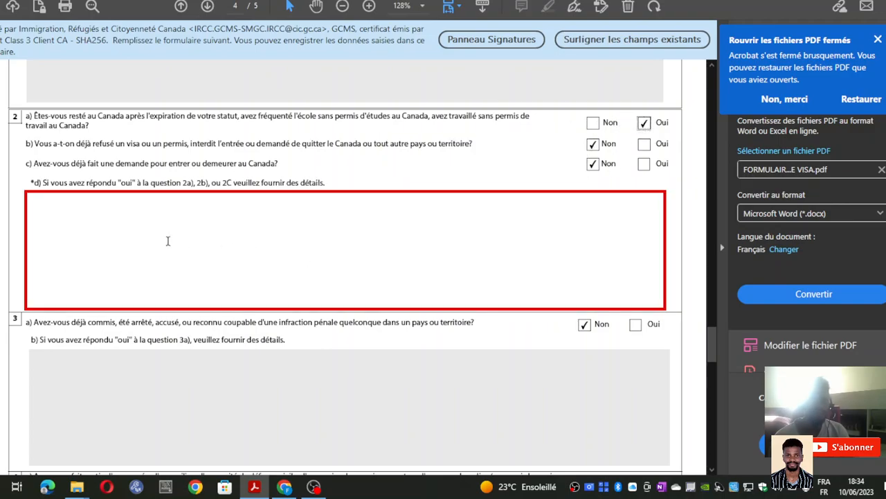
{"action": "left_click", "coordinate": [83, 219]}
{"action": "left_click", "coordinate": [593, 123]}
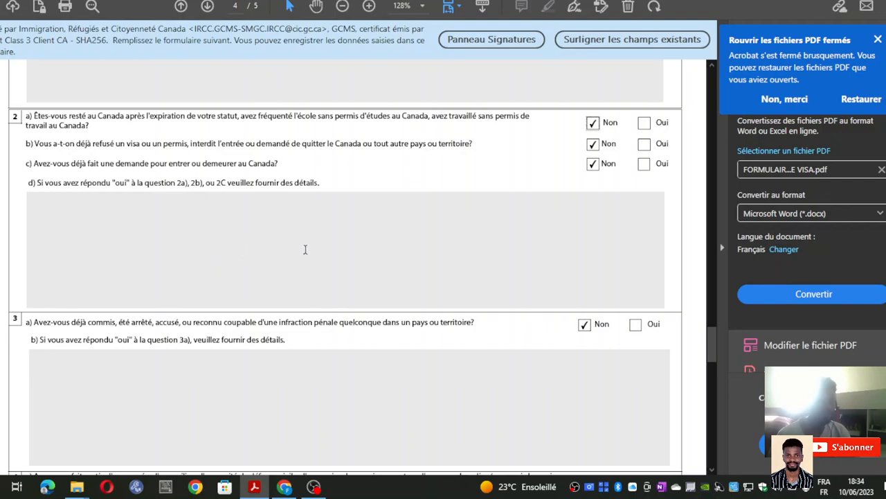
- Scroll from page 4's background questions down to the signature section on page 5
{"action": "scroll", "coordinate": [289, 277], "scroll_direction": "down", "scroll_amount": 3}
{"action": "scroll", "coordinate": [208, 223], "scroll_direction": "down", "scroll_amount": 2}
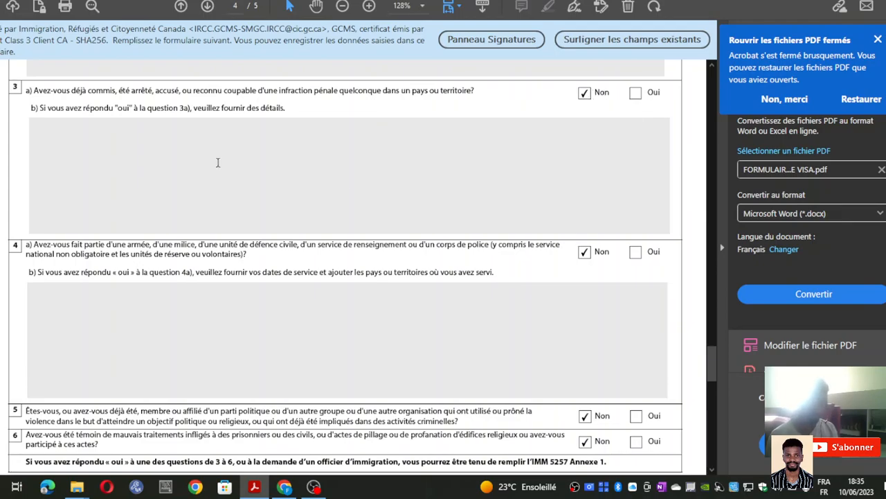
{"action": "scroll", "coordinate": [115, 254], "scroll_direction": "down", "scroll_amount": 3}
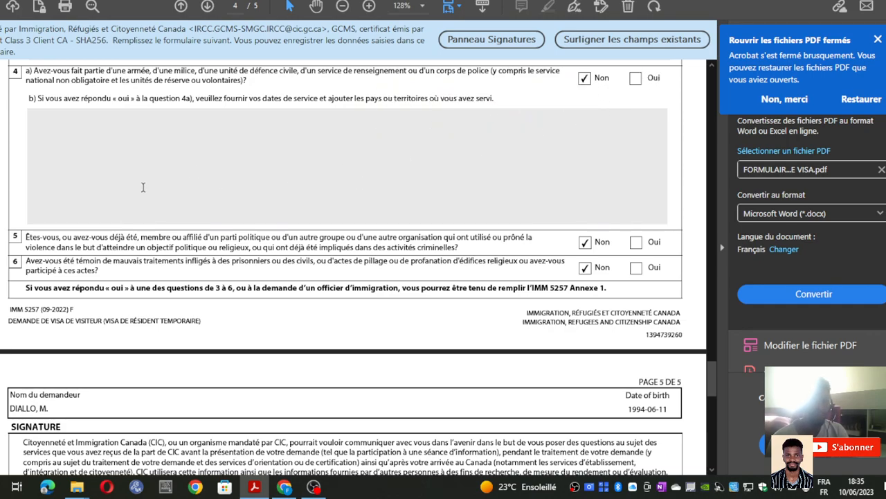
{"action": "scroll", "coordinate": [139, 187], "scroll_direction": "down", "scroll_amount": 3}
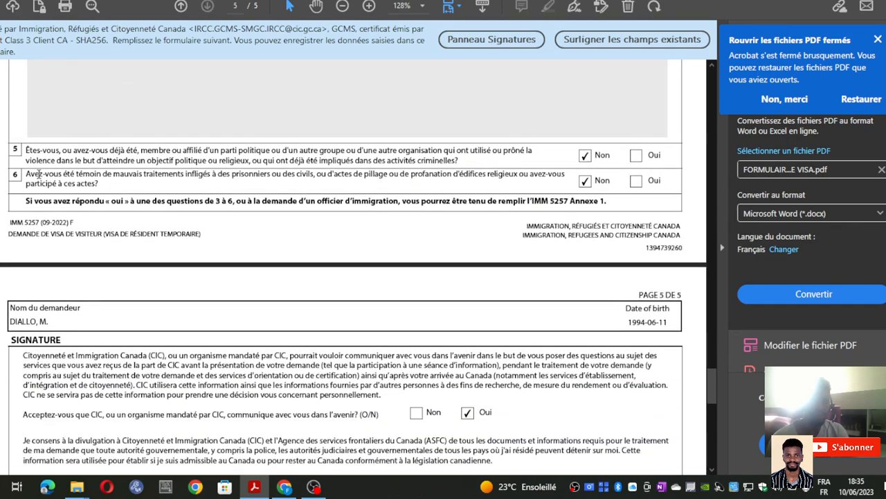
{"action": "scroll", "coordinate": [39, 174], "scroll_direction": "down", "scroll_amount": 2}
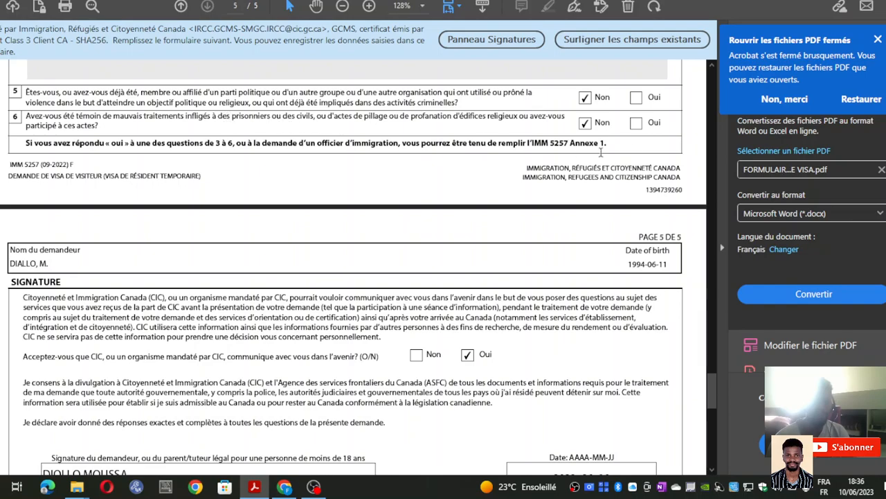
{"action": "scroll", "coordinate": [123, 184], "scroll_direction": "down", "scroll_amount": 1}
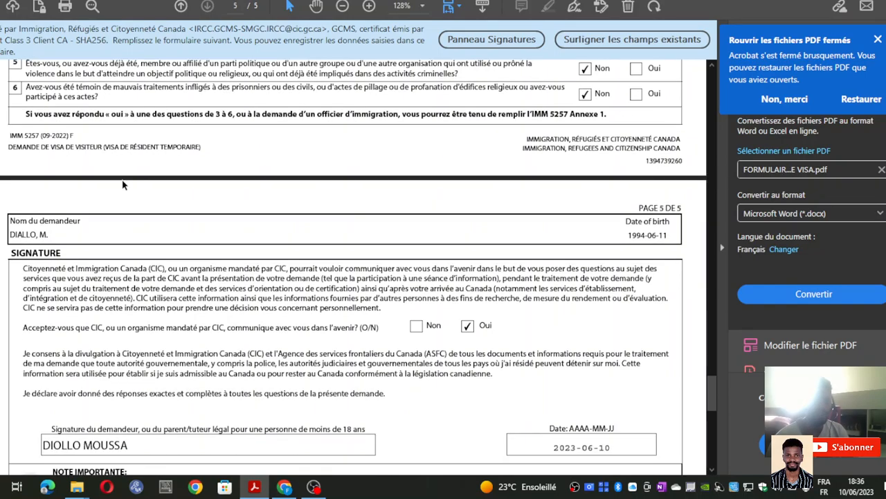
{"action": "scroll", "coordinate": [125, 194], "scroll_direction": "down", "scroll_amount": 2}
{"action": "scroll", "coordinate": [124, 194], "scroll_direction": "up", "scroll_amount": 4}
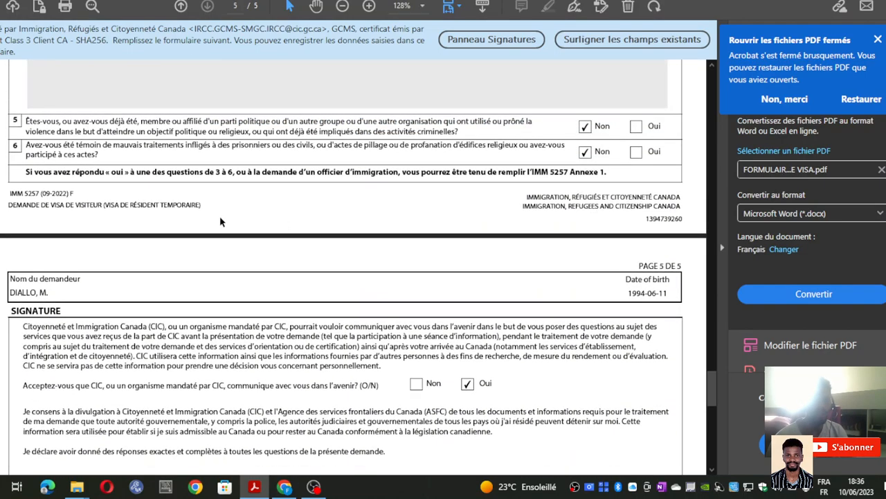
{"action": "scroll", "coordinate": [222, 225], "scroll_direction": "up", "scroll_amount": 9}
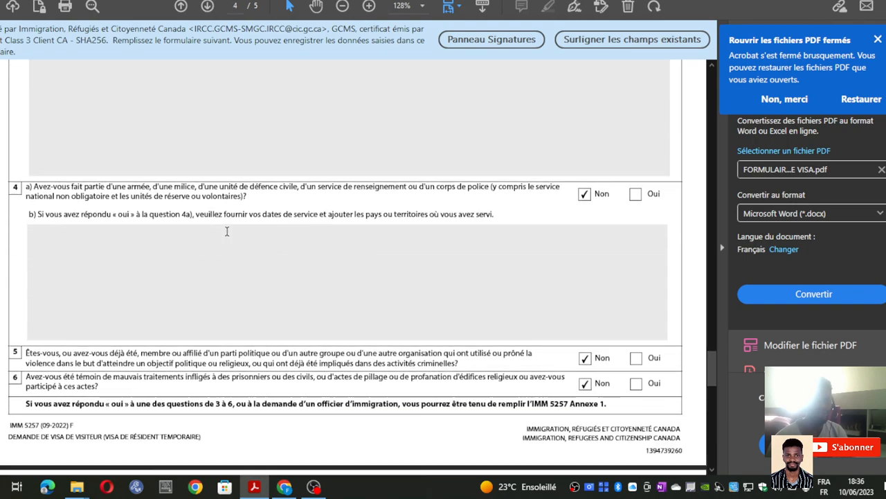
{"action": "scroll", "coordinate": [227, 231], "scroll_direction": "down", "scroll_amount": 9}
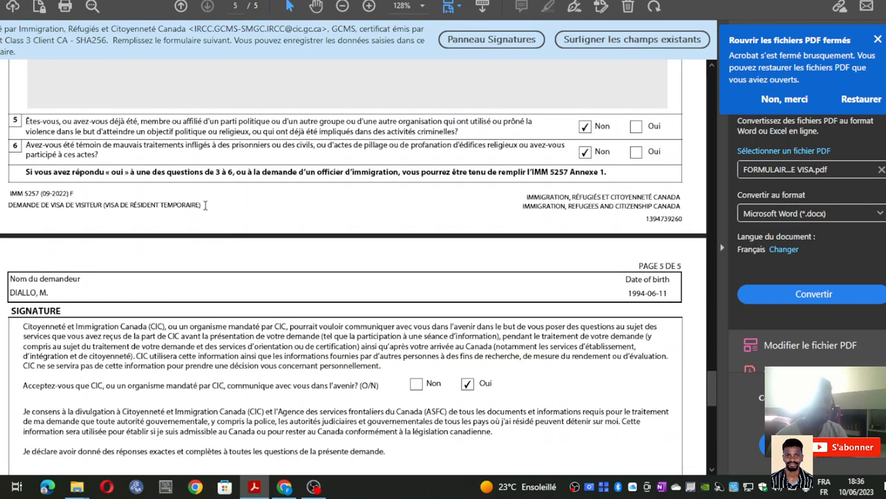
{"action": "scroll", "coordinate": [211, 209], "scroll_direction": "down", "scroll_amount": 1}
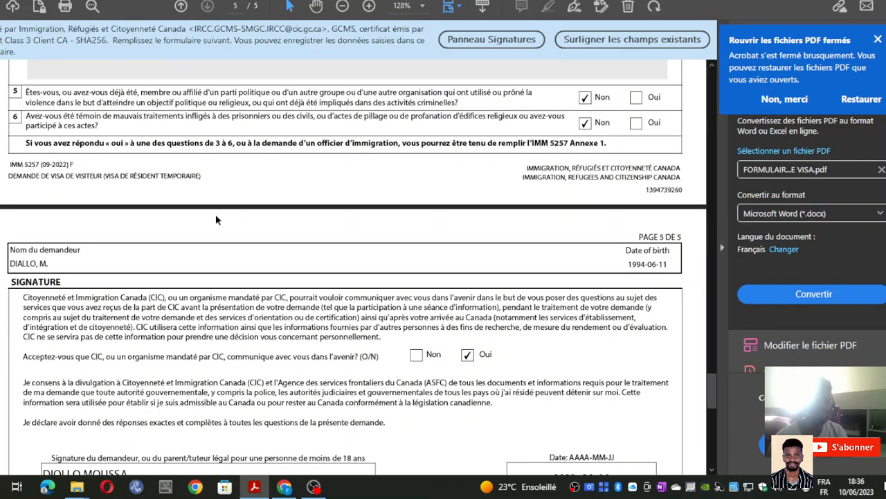
{"action": "scroll", "coordinate": [213, 189], "scroll_direction": "down", "scroll_amount": 6}
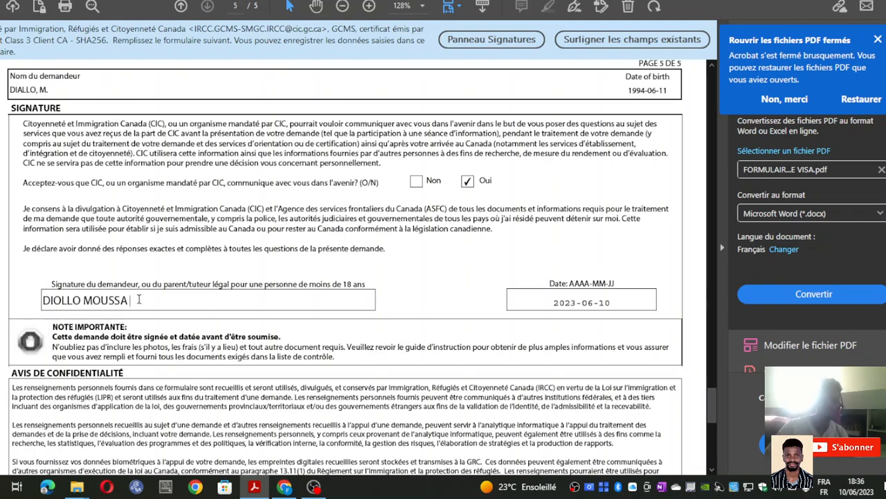
- Retype the applicant's name correctly in the signature field, removing the stray letter
{"action": "key", "text": "BackSpace"}
{"action": "key", "text": "BackSpace"}
{"action": "key", "text": "BackSpace"}
{"action": "key", "text": "BackSpace"}
{"action": "key", "text": "BackSpace"}
{"action": "key", "text": "BackSpace"}
{"action": "key", "text": "BackSpace"}
{"action": "key", "text": "BackSpace"}
{"action": "key", "text": "BackSpace"}
{"action": "key", "text": "BackSpace"}
{"action": "key", "text": "BackSpace"}
{"action": "key", "text": "BackSpace"}
{"action": "key", "text": "BackSpace"}
{"action": "type", "text": "D"}
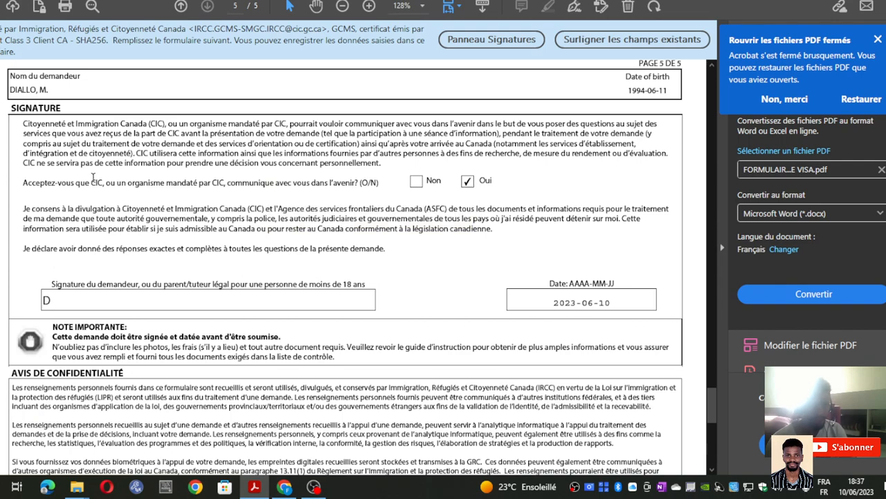
{"action": "scroll", "coordinate": [139, 285], "scroll_direction": "down", "scroll_amount": 2}
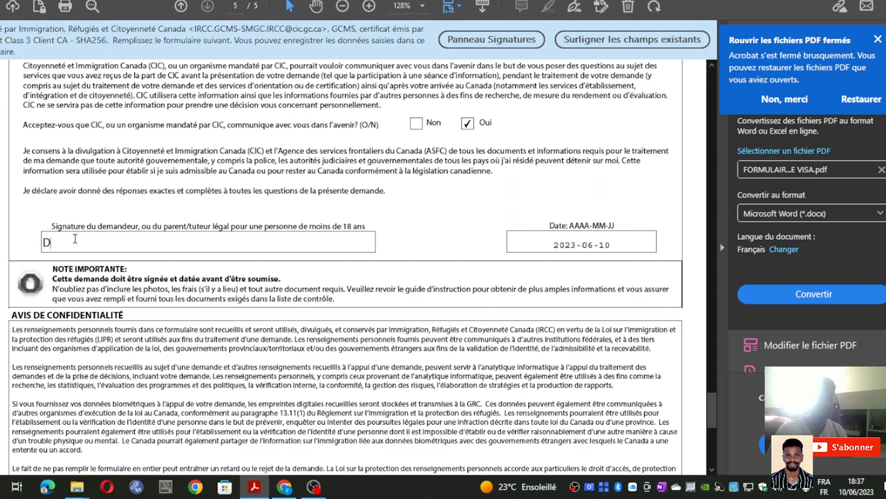
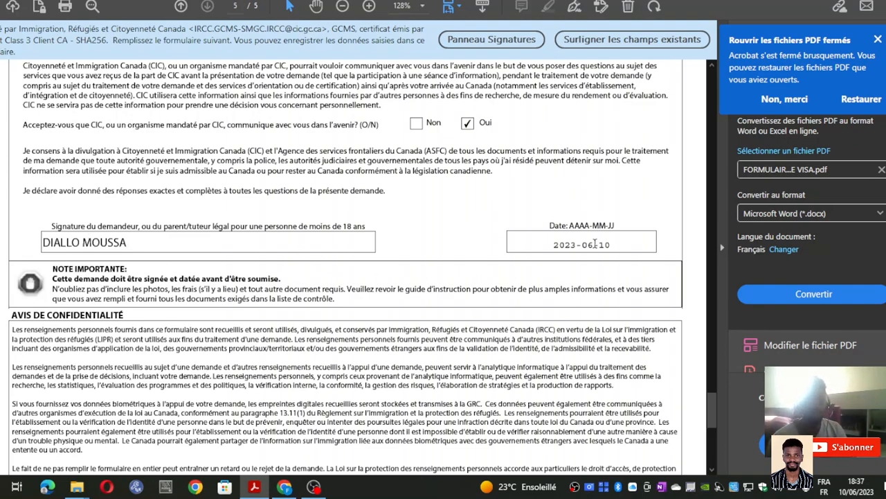
- Set the signature date to 2023-06-10 using the calendar picker
{"action": "left_click", "coordinate": [662, 241]}
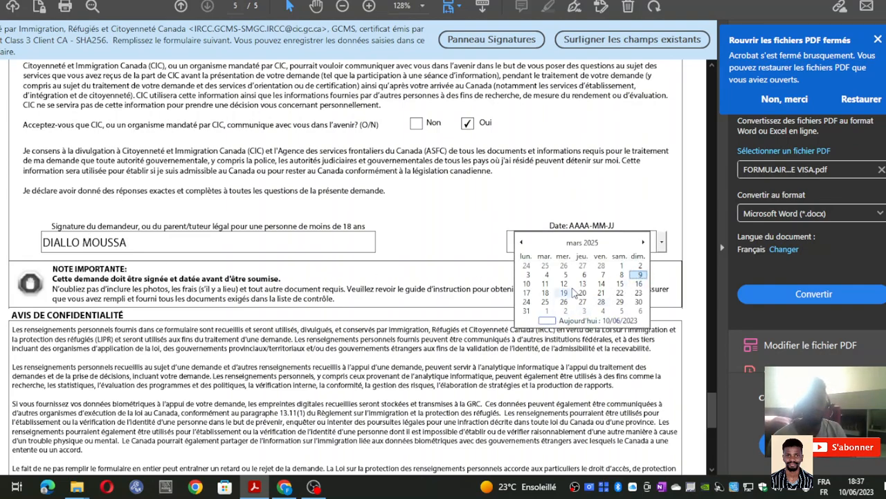
{"action": "left_click", "coordinate": [597, 243]}
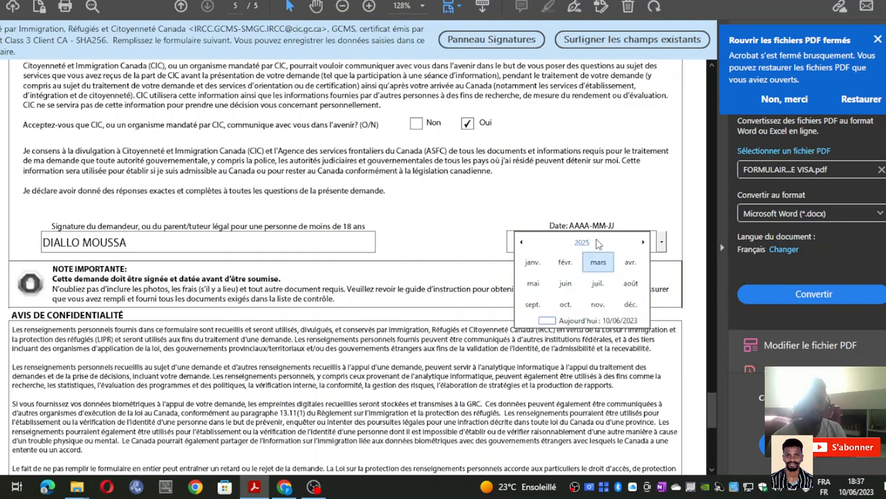
{"action": "left_click", "coordinate": [522, 242]}
{"action": "left_click", "coordinate": [522, 243]}
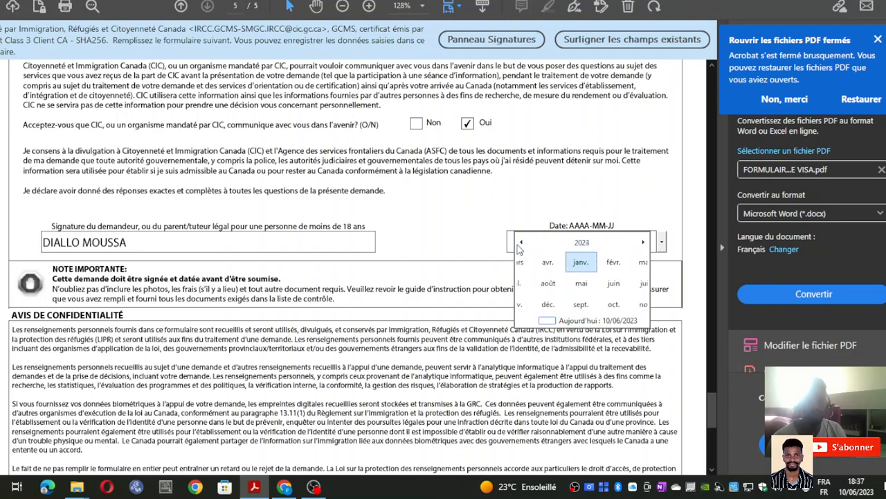
{"action": "left_click", "coordinate": [572, 285]}
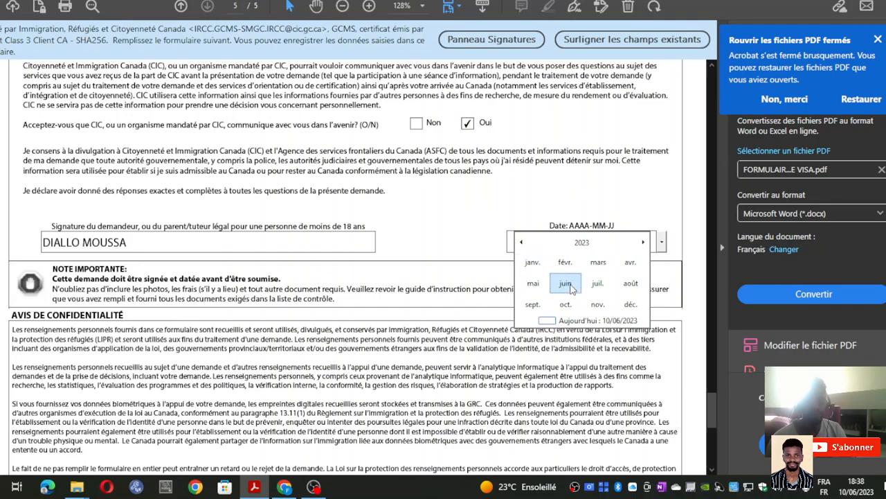
{"action": "left_click", "coordinate": [620, 275]}
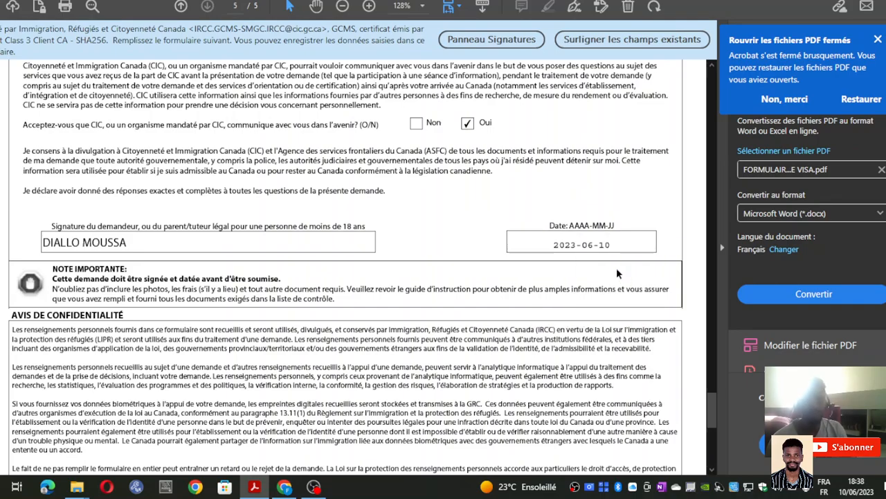
- Run the form's Valider check and dismiss the successful-validation message with OK
{"action": "scroll", "coordinate": [393, 303], "scroll_direction": "down", "scroll_amount": 3}
{"action": "scroll", "coordinate": [388, 315], "scroll_direction": "up", "scroll_amount": 5}
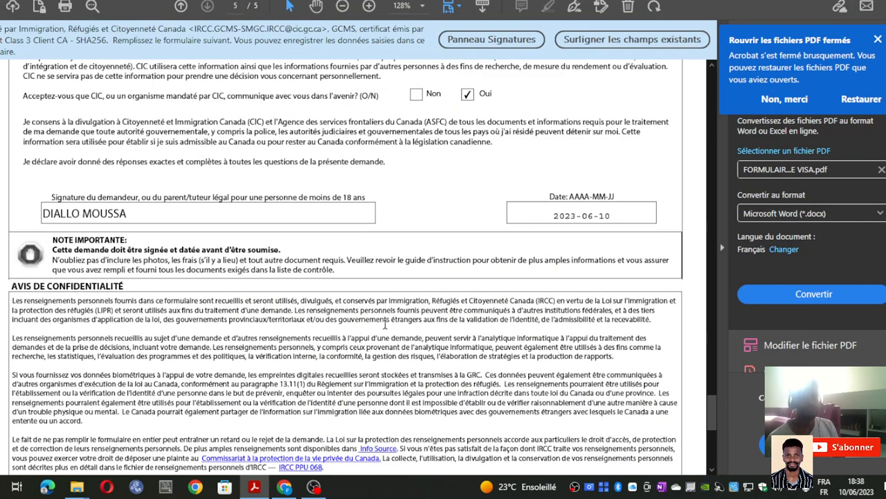
{"action": "scroll", "coordinate": [384, 327], "scroll_direction": "down", "scroll_amount": 5}
{"action": "scroll", "coordinate": [385, 326], "scroll_direction": "up", "scroll_amount": 8}
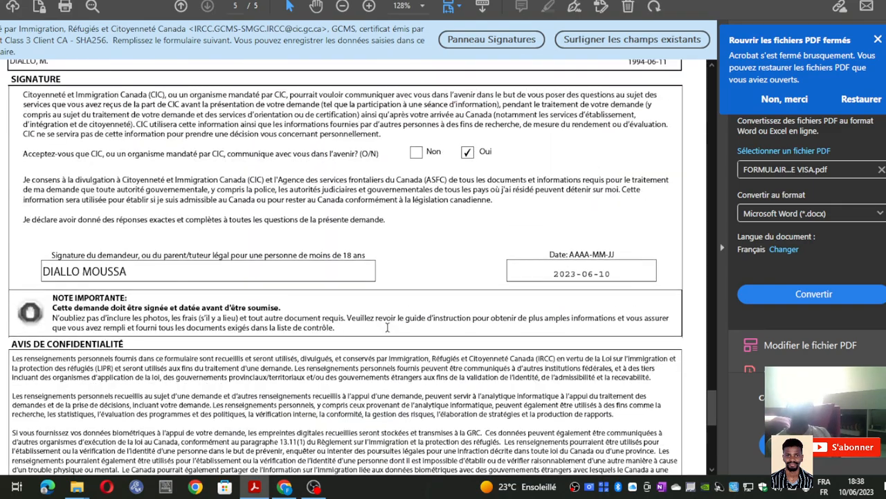
{"action": "scroll", "coordinate": [388, 335], "scroll_direction": "up", "scroll_amount": 3}
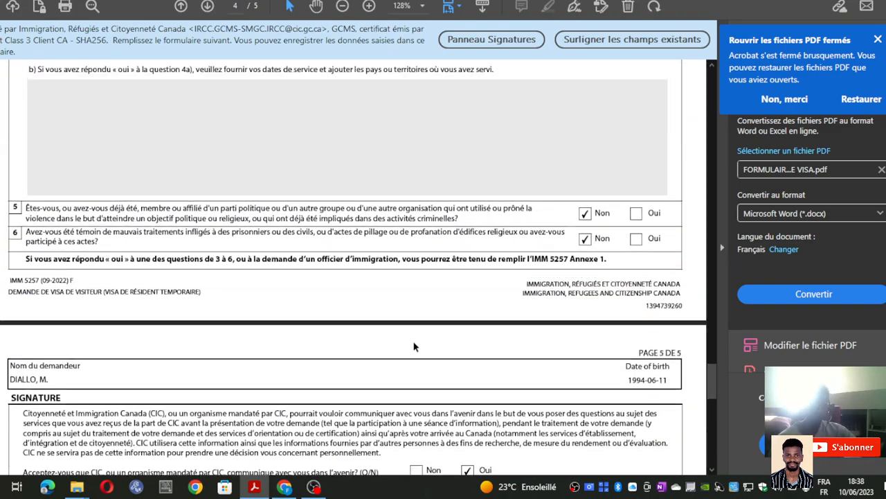
{"action": "scroll", "coordinate": [385, 372], "scroll_direction": "down", "scroll_amount": 8}
{"action": "scroll", "coordinate": [385, 372], "scroll_direction": "down", "scroll_amount": 8}
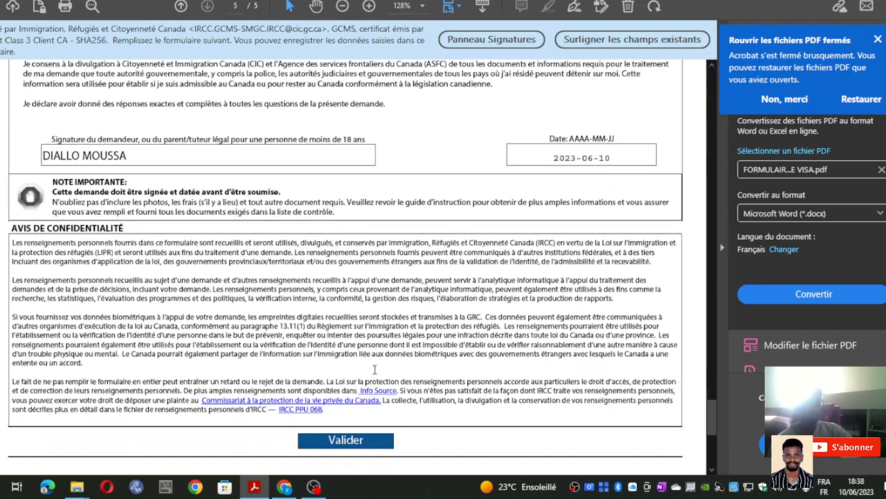
{"action": "scroll", "coordinate": [357, 374], "scroll_direction": "up", "scroll_amount": 5}
{"action": "scroll", "coordinate": [357, 374], "scroll_direction": "down", "scroll_amount": 2}
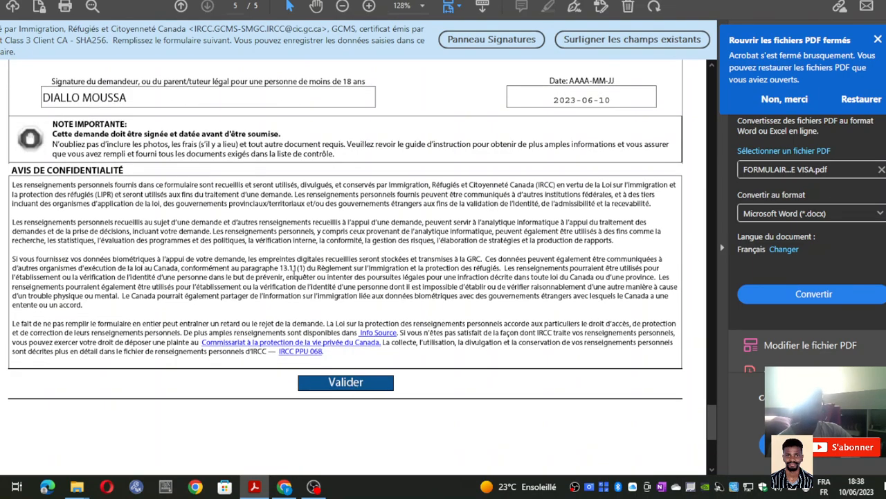
{"action": "left_click", "coordinate": [332, 385]}
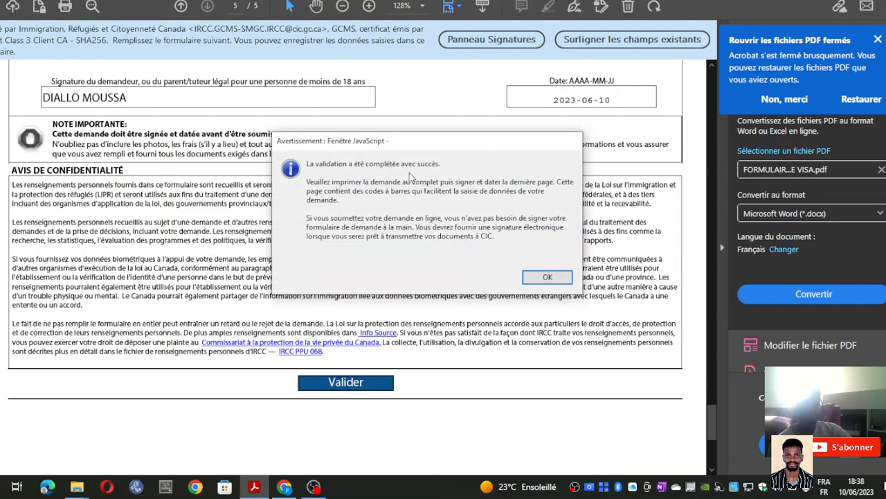
{"action": "left_click", "coordinate": [547, 278]}
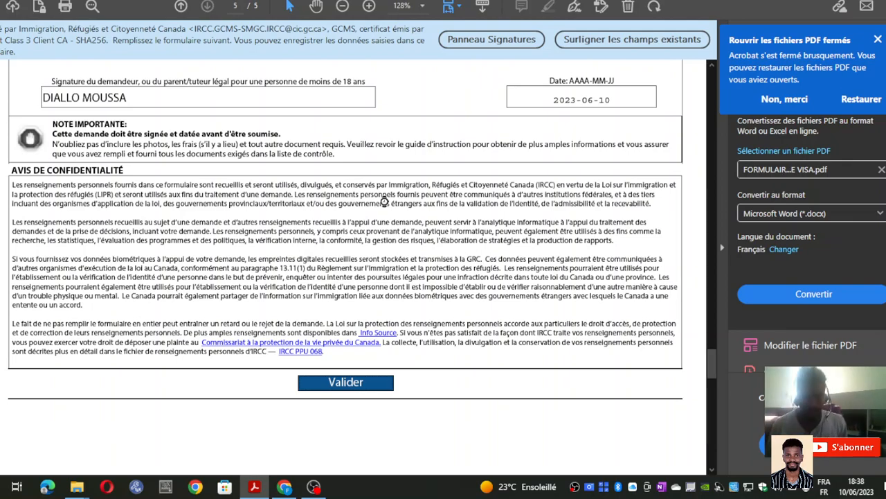
{"action": "scroll", "coordinate": [383, 200], "scroll_direction": "up", "scroll_amount": 5}
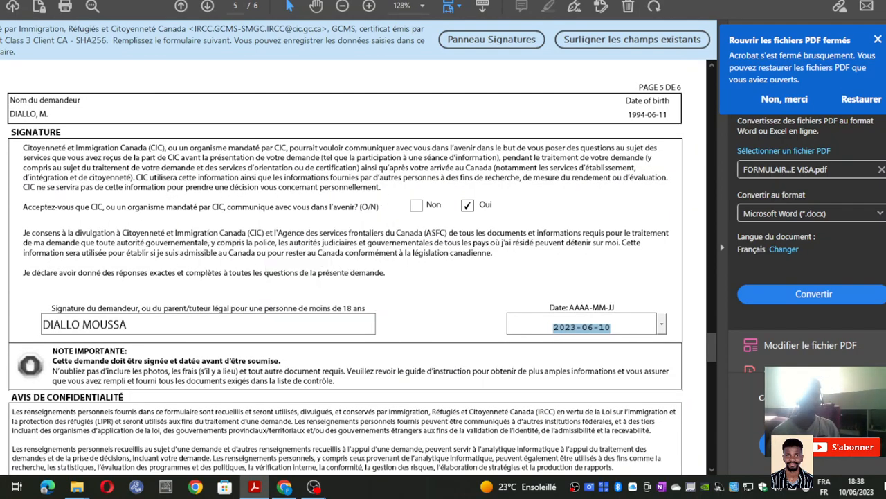
- Scroll back up to the top of page 1 of the visa form
{"action": "right_click", "coordinate": [383, 201]}
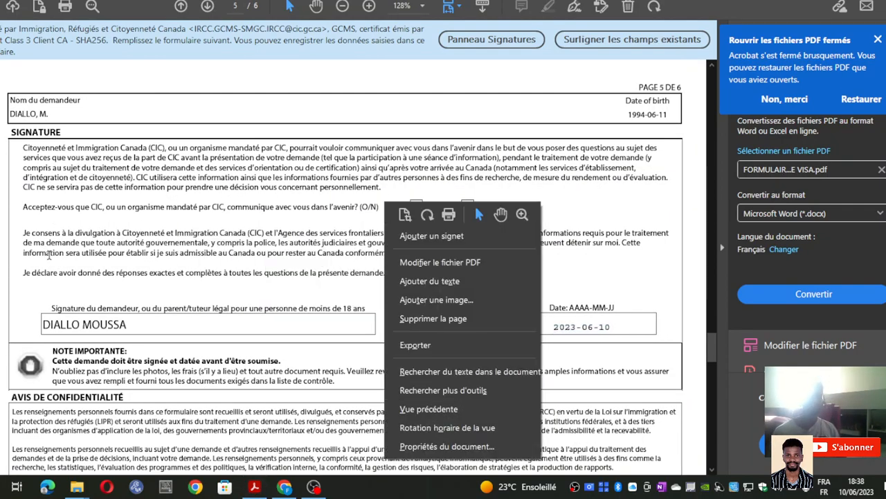
{"action": "left_click", "coordinate": [272, 115]}
{"action": "scroll", "coordinate": [277, 179], "scroll_direction": "up", "scroll_amount": 10}
{"action": "scroll", "coordinate": [312, 183], "scroll_direction": "up", "scroll_amount": 10}
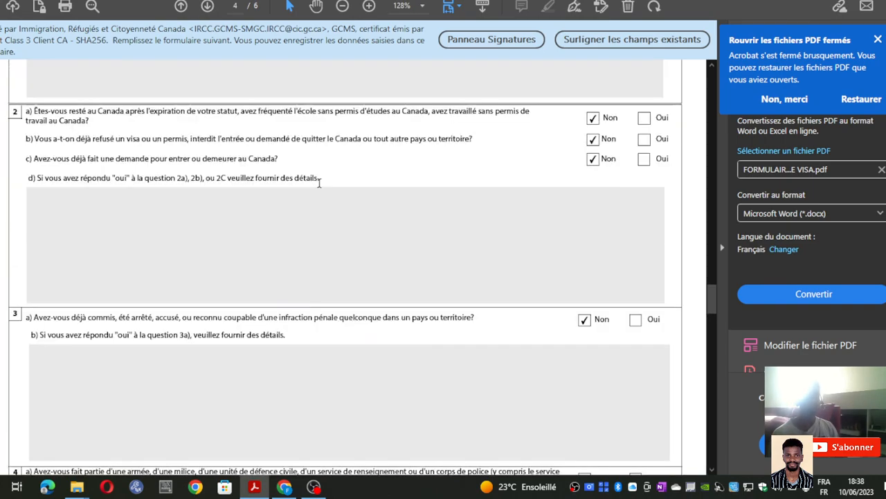
{"action": "scroll", "coordinate": [310, 187], "scroll_direction": "up", "scroll_amount": 15}
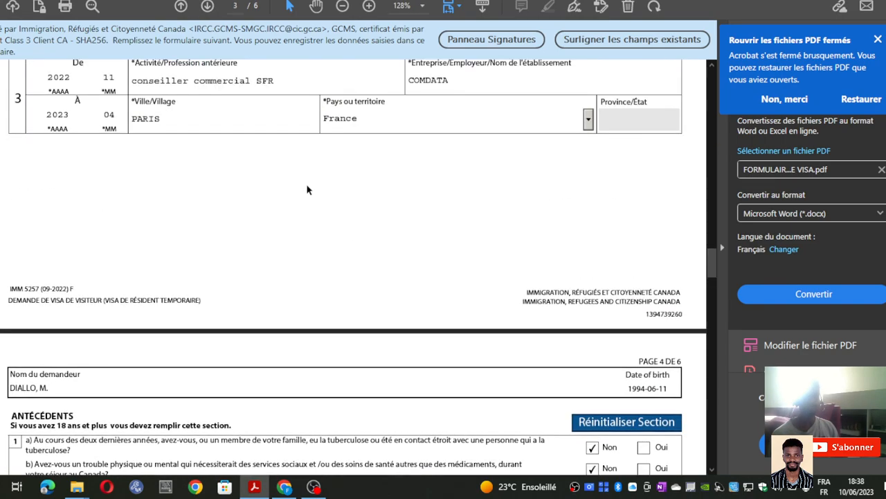
{"action": "scroll", "coordinate": [296, 182], "scroll_direction": "up", "scroll_amount": 15}
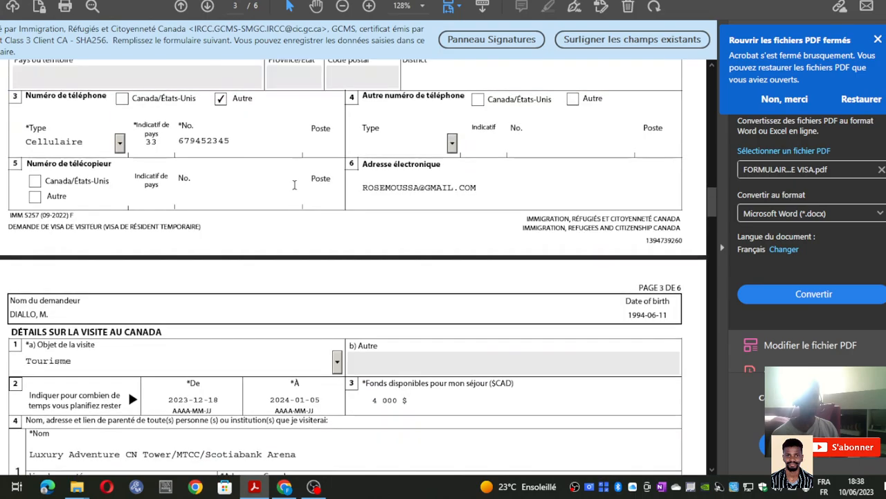
{"action": "scroll", "coordinate": [289, 190], "scroll_direction": "up", "scroll_amount": 15}
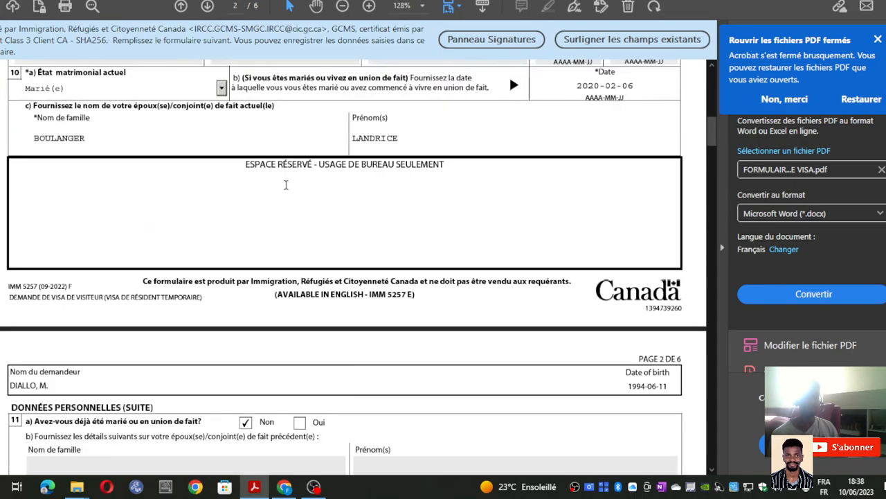
- Scroll down through pages 2–5 to the confidentiality notice, checking the filled fields
{"action": "scroll", "coordinate": [274, 186], "scroll_direction": "down", "scroll_amount": 10}
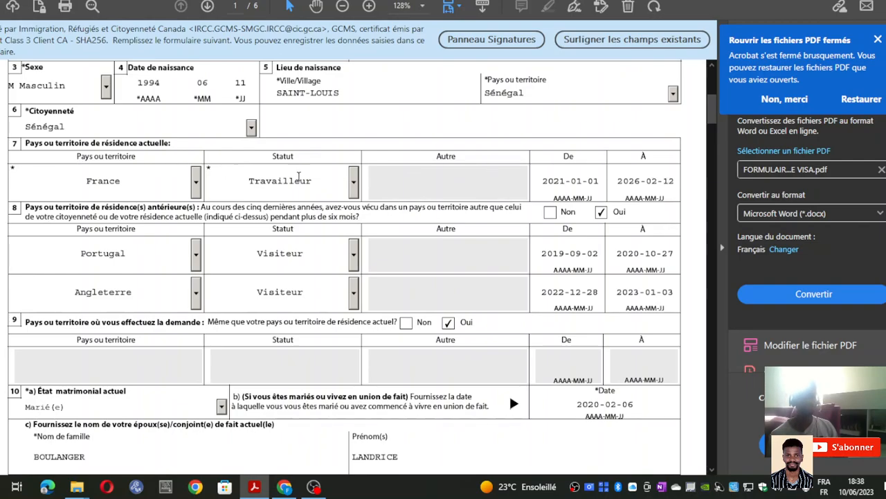
{"action": "scroll", "coordinate": [300, 176], "scroll_direction": "down", "scroll_amount": 15}
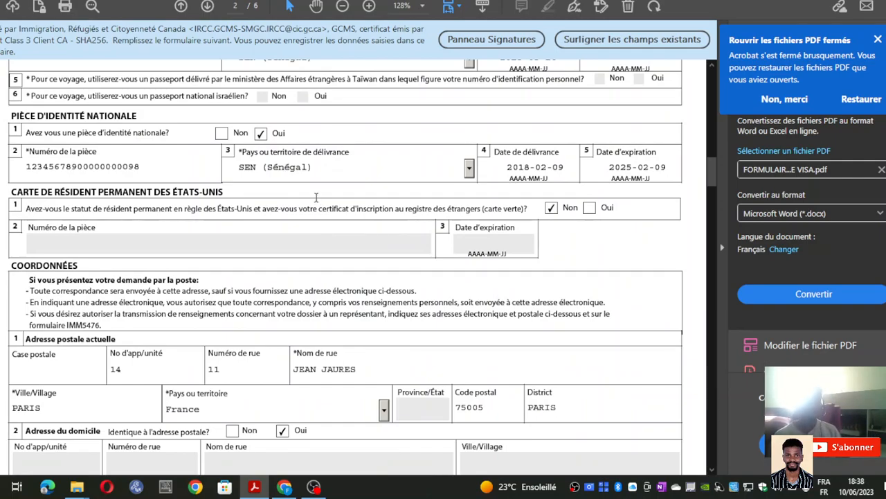
{"action": "scroll", "coordinate": [317, 198], "scroll_direction": "down", "scroll_amount": 10}
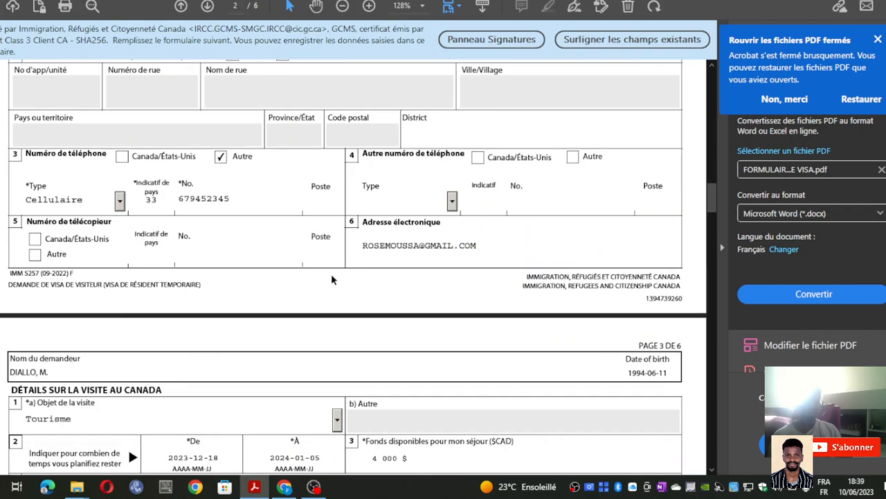
{"action": "scroll", "coordinate": [284, 277], "scroll_direction": "down", "scroll_amount": 12}
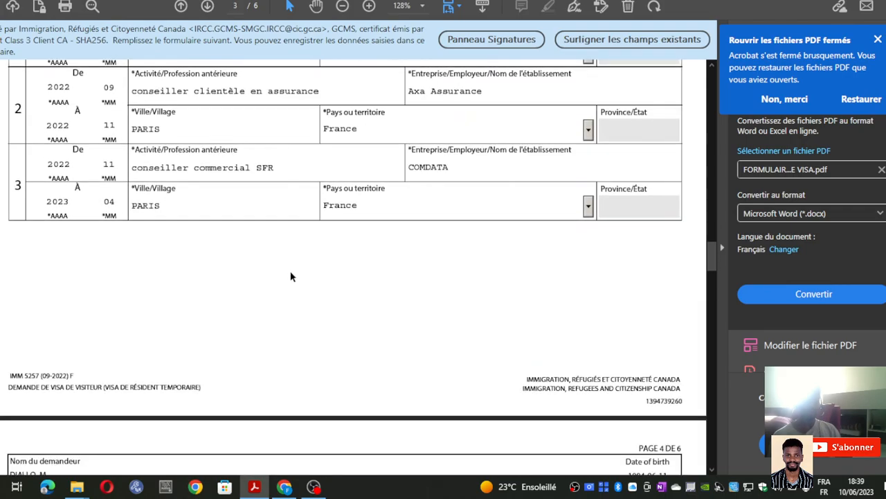
{"action": "scroll", "coordinate": [291, 276], "scroll_direction": "down", "scroll_amount": 12}
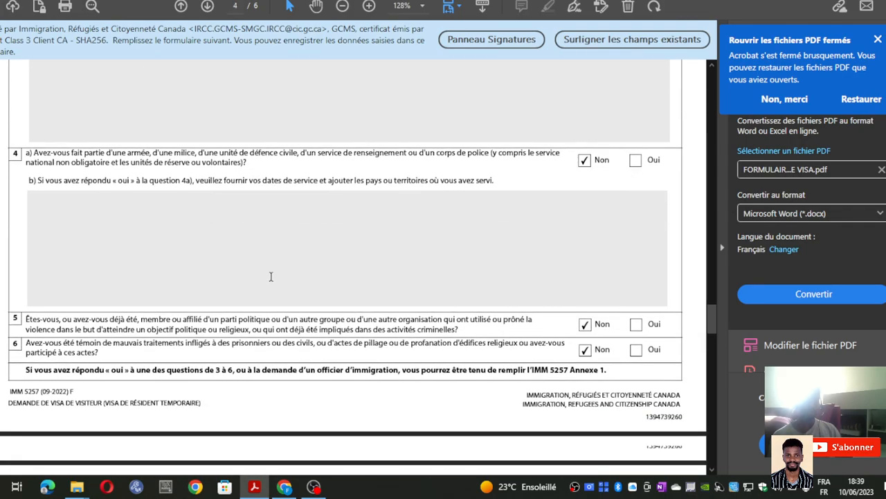
{"action": "scroll", "coordinate": [275, 275], "scroll_direction": "down", "scroll_amount": 8}
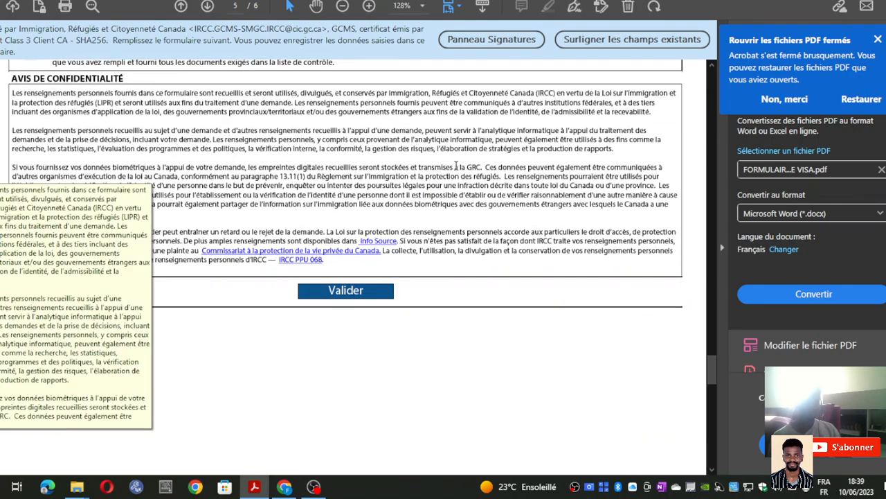
- Scroll up to the top of page 1 and briefly select the form's main title text
{"action": "scroll", "coordinate": [455, 166], "scroll_direction": "up", "scroll_amount": 10}
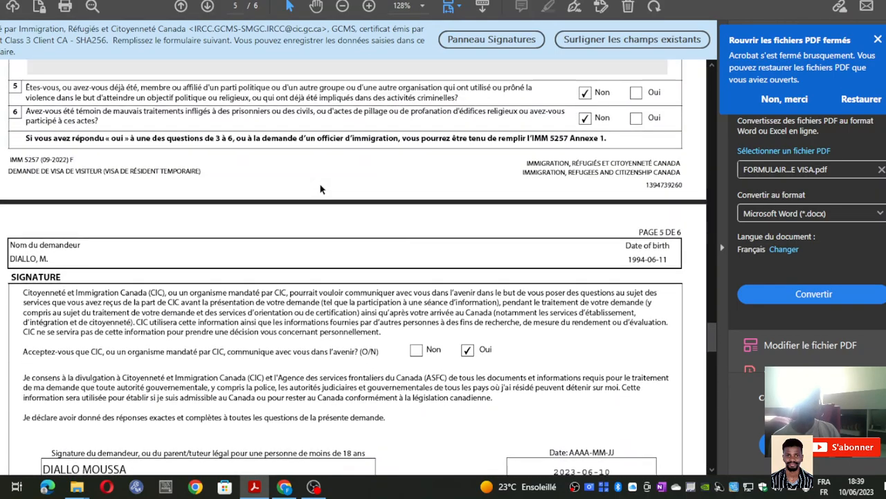
{"action": "scroll", "coordinate": [321, 189], "scroll_direction": "up", "scroll_amount": 15}
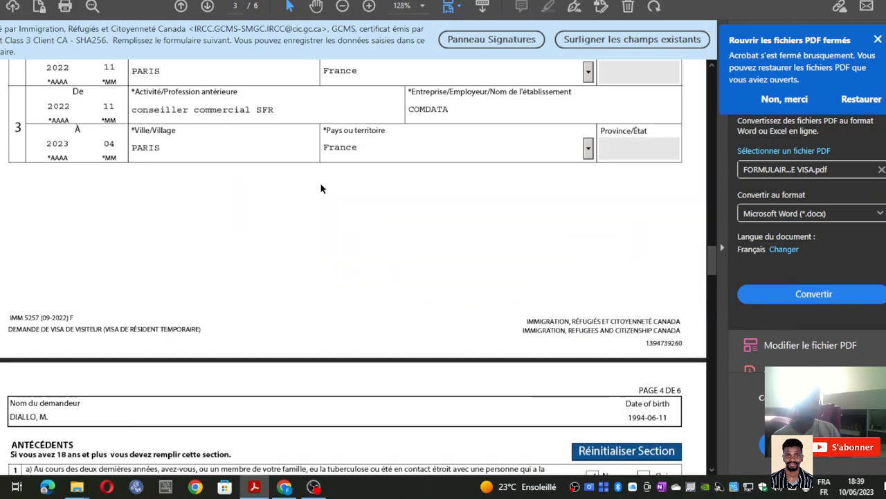
{"action": "scroll", "coordinate": [320, 189], "scroll_direction": "up", "scroll_amount": 15}
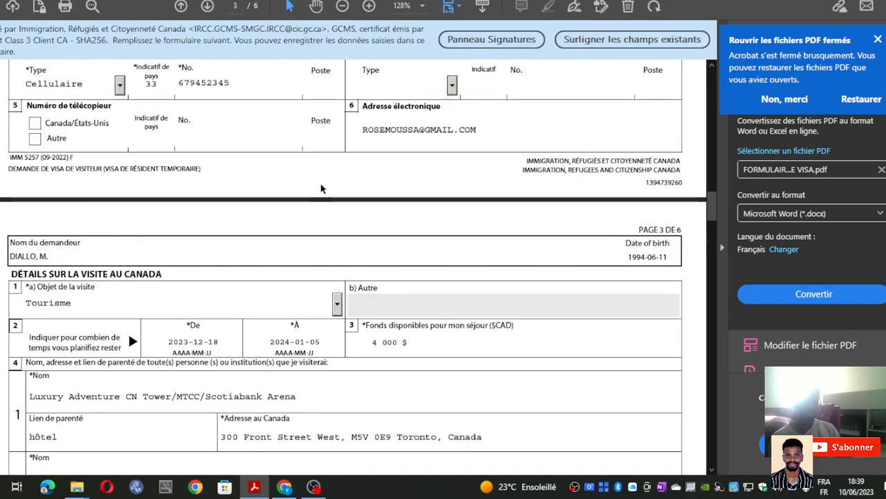
{"action": "scroll", "coordinate": [320, 189], "scroll_direction": "up", "scroll_amount": 3}
{"action": "scroll", "coordinate": [321, 184], "scroll_direction": "up", "scroll_amount": 12}
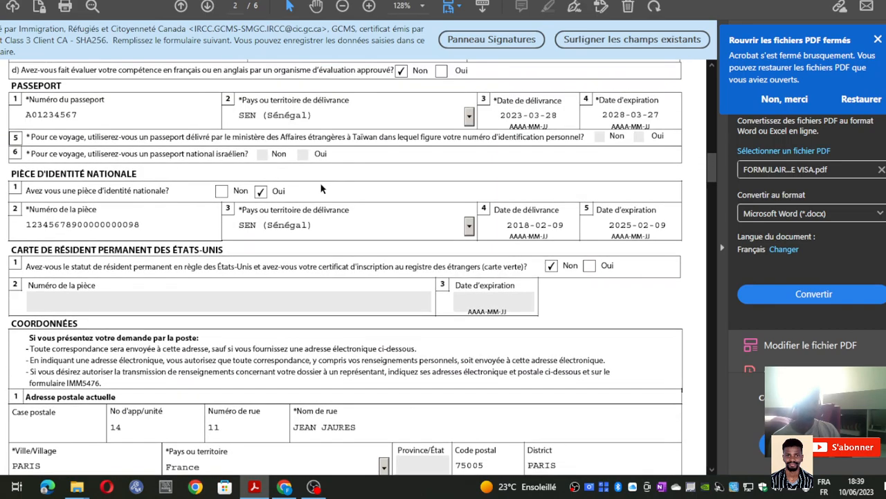
{"action": "scroll", "coordinate": [321, 187], "scroll_direction": "up", "scroll_amount": 6}
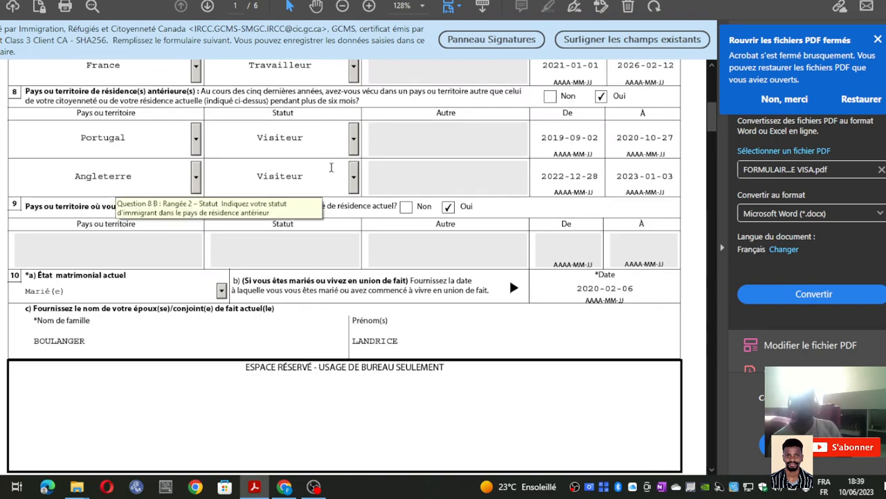
{"action": "scroll", "coordinate": [449, 186], "scroll_direction": "up", "scroll_amount": 10}
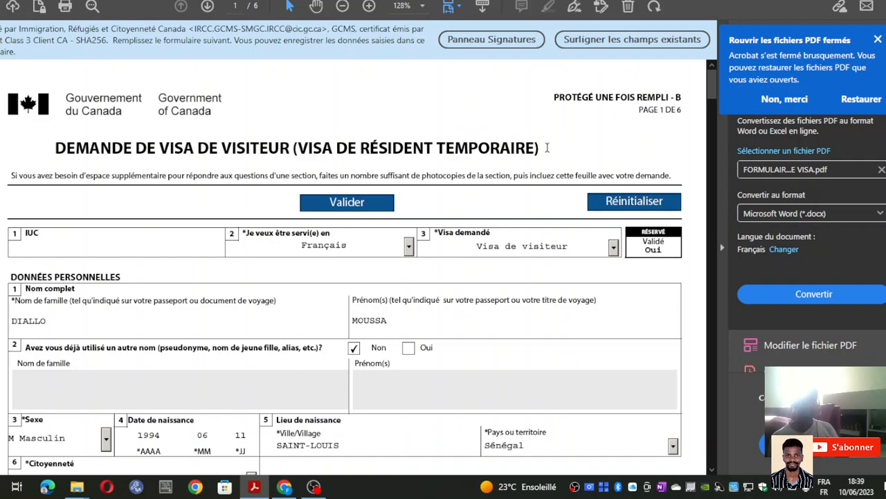
{"action": "left_click_drag", "start_coordinate": [547, 147], "coordinate": [312, 156]}
{"action": "left_click", "coordinate": [322, 130]}
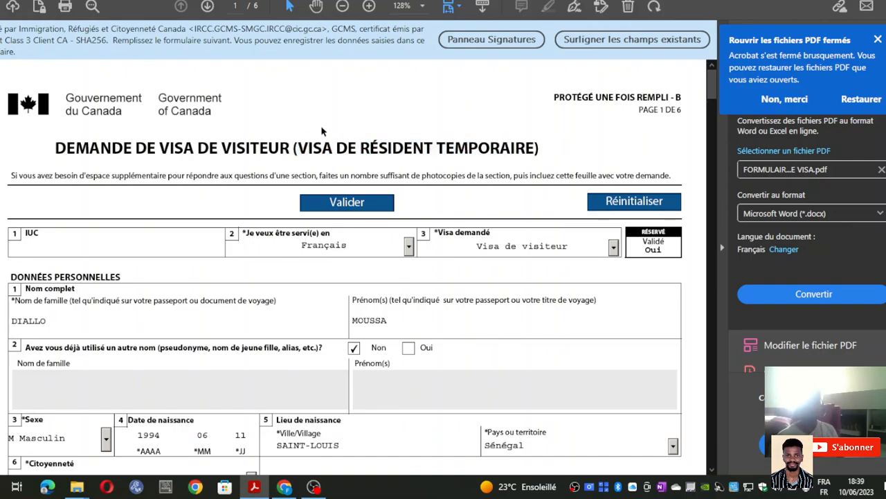
- Browse back and forth through pages 1 and 2 of the filled form
{"action": "scroll", "coordinate": [307, 136], "scroll_direction": "down", "scroll_amount": 15}
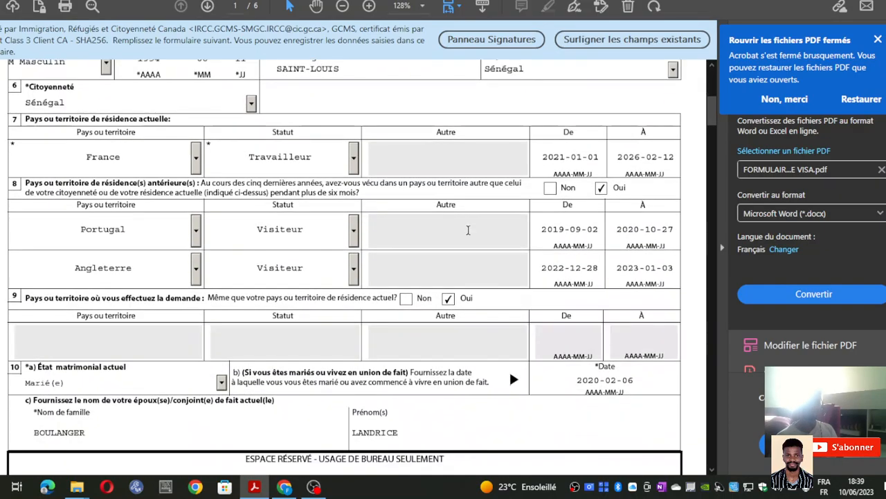
{"action": "scroll", "coordinate": [483, 268], "scroll_direction": "down", "scroll_amount": 20}
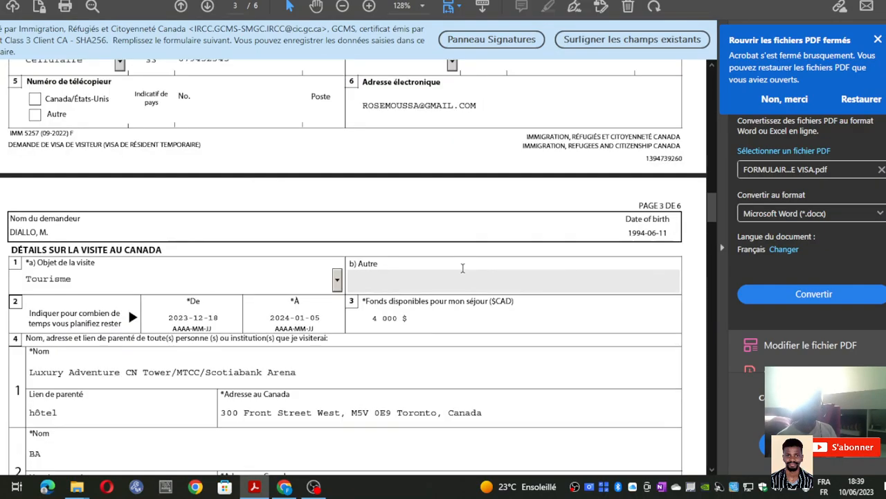
{"action": "scroll", "coordinate": [453, 263], "scroll_direction": "down", "scroll_amount": 20}
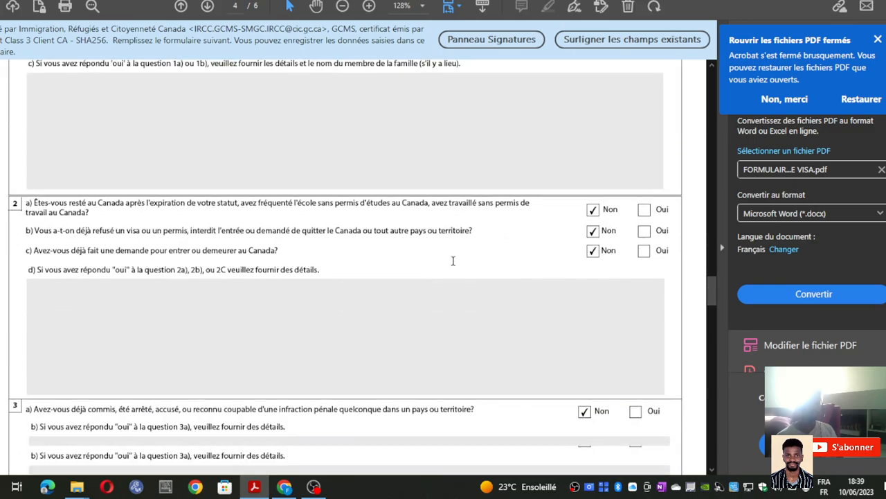
{"action": "scroll", "coordinate": [453, 263], "scroll_direction": "down", "scroll_amount": 4}
{"action": "scroll", "coordinate": [456, 260], "scroll_direction": "up", "scroll_amount": 12}
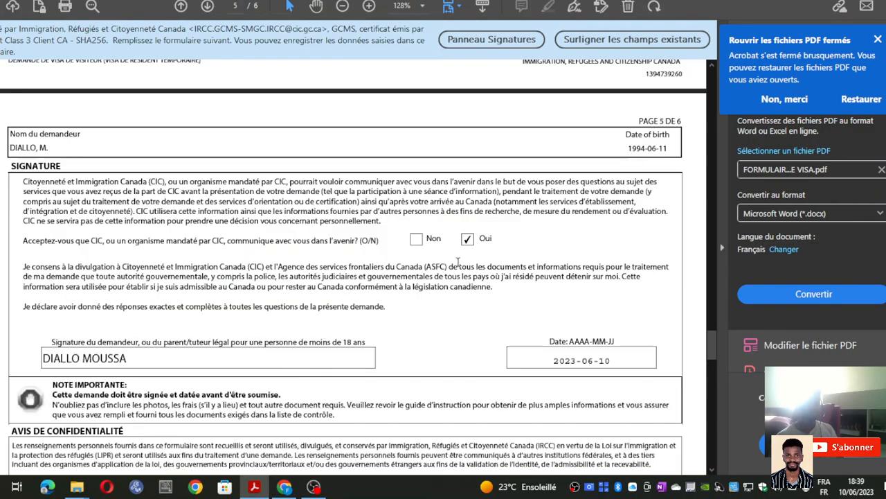
{"action": "scroll", "coordinate": [457, 258], "scroll_direction": "up", "scroll_amount": 15}
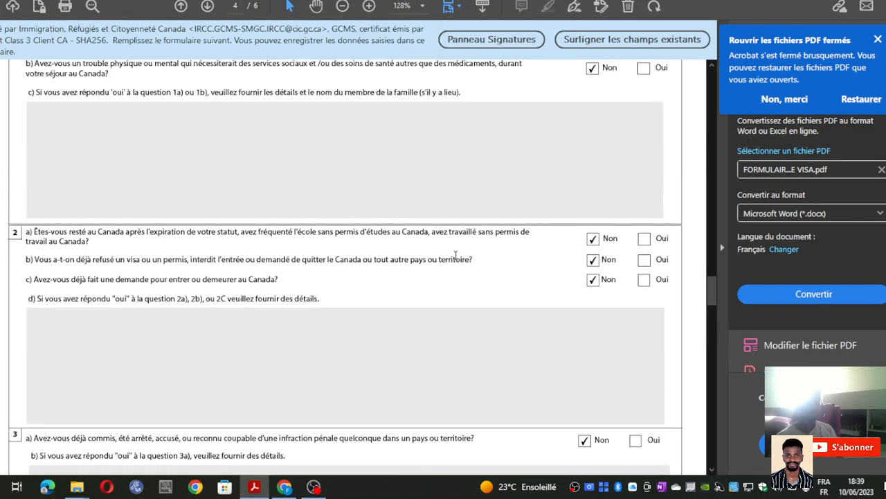
{"action": "scroll", "coordinate": [454, 253], "scroll_direction": "up", "scroll_amount": 20}
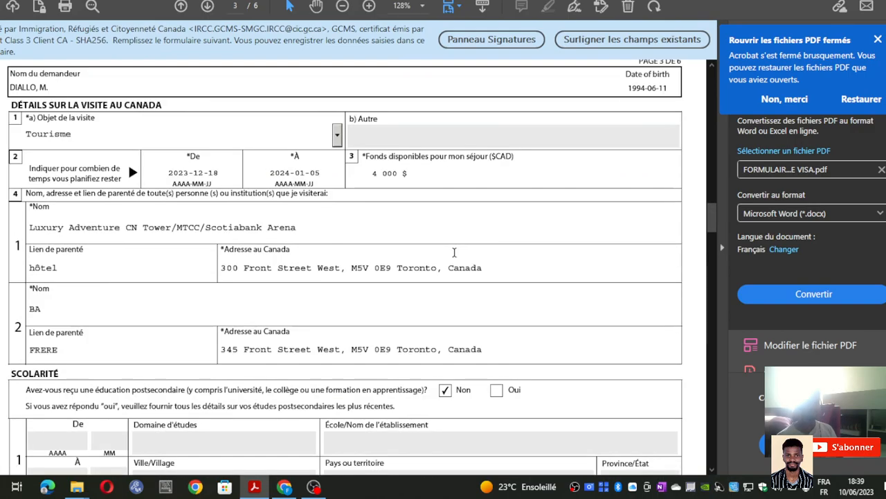
{"action": "scroll", "coordinate": [454, 252], "scroll_direction": "up", "scroll_amount": 20}
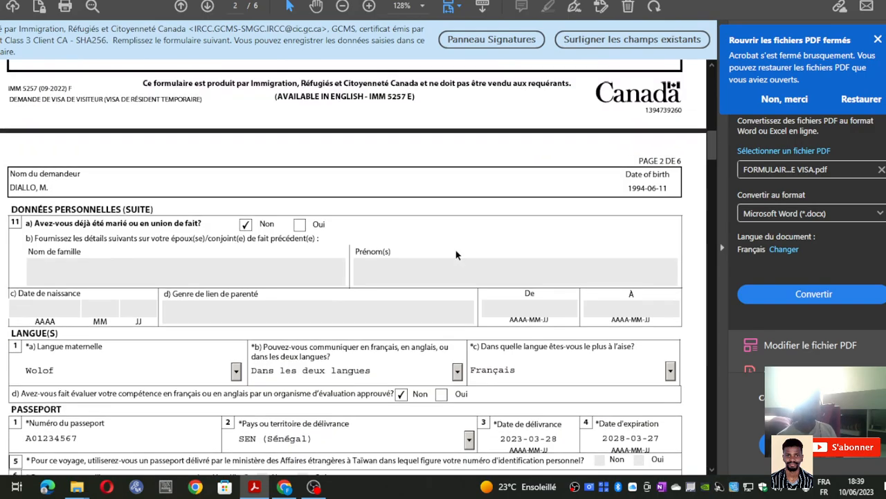
{"action": "scroll", "coordinate": [305, 243], "scroll_direction": "up", "scroll_amount": 10}
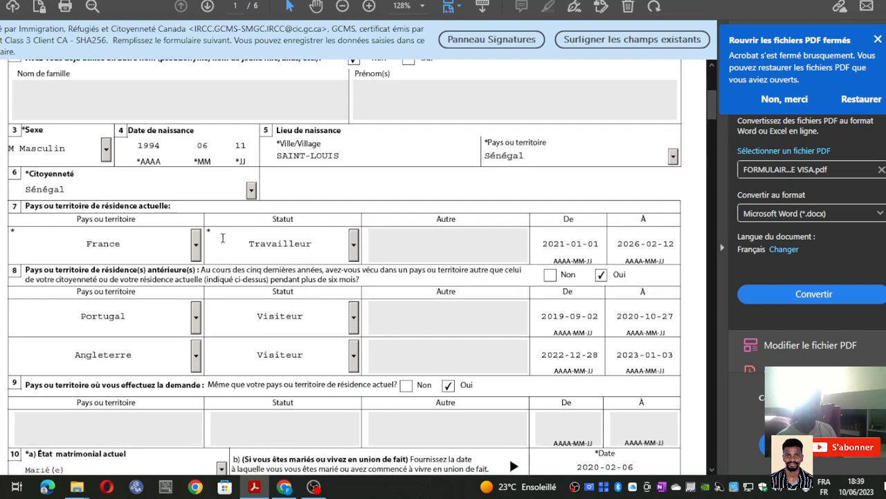
{"action": "scroll", "coordinate": [195, 223], "scroll_direction": "down", "scroll_amount": 5}
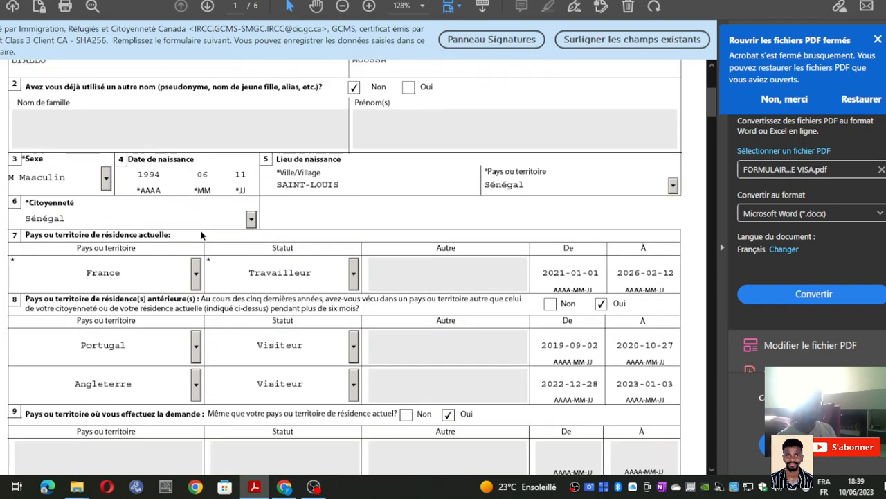
{"action": "scroll", "coordinate": [182, 235], "scroll_direction": "down", "scroll_amount": 3}
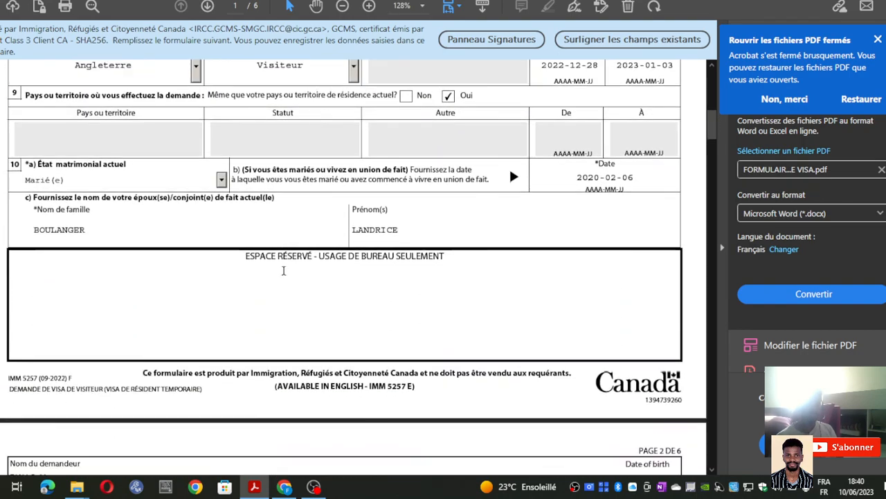
{"action": "scroll", "coordinate": [263, 262], "scroll_direction": "up", "scroll_amount": 2}
{"action": "scroll", "coordinate": [247, 261], "scroll_direction": "up", "scroll_amount": 7}
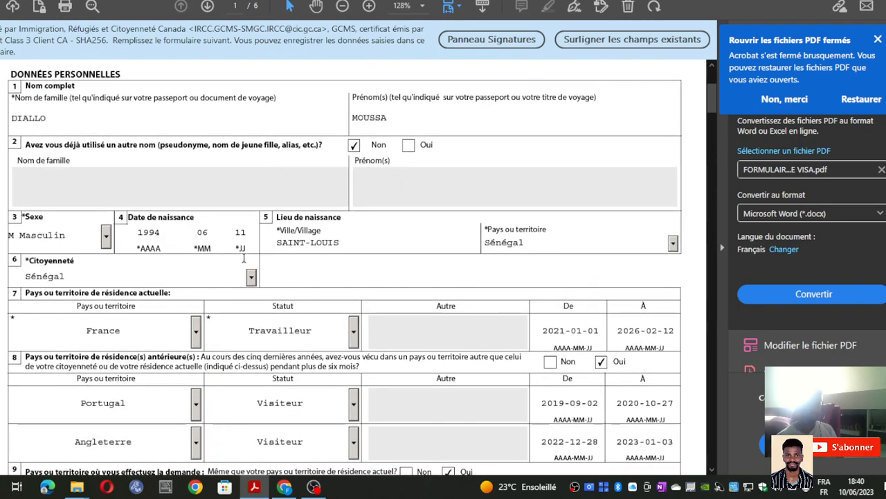
{"action": "scroll", "coordinate": [246, 257], "scroll_direction": "up", "scroll_amount": 1}
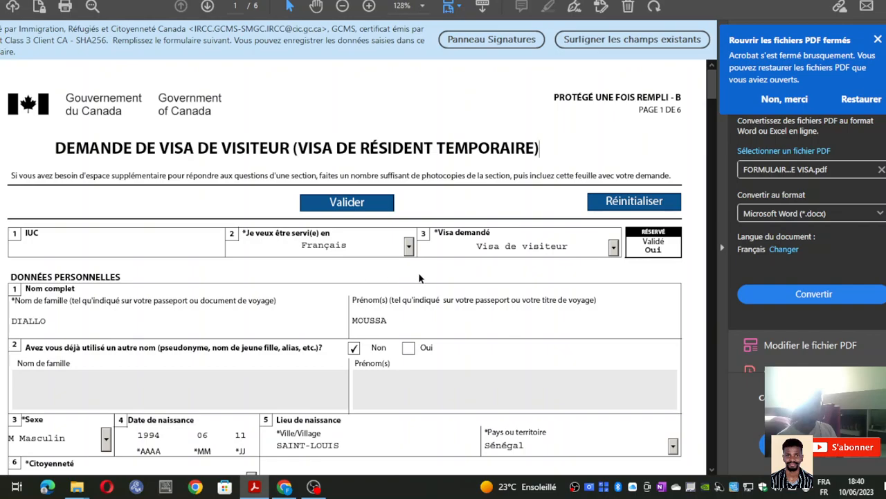
- Scroll down to page 3's Détails sur la visite au Canada section
{"action": "scroll", "coordinate": [408, 279], "scroll_direction": "down", "scroll_amount": 9}
{"action": "scroll", "coordinate": [301, 299], "scroll_direction": "down", "scroll_amount": 5}
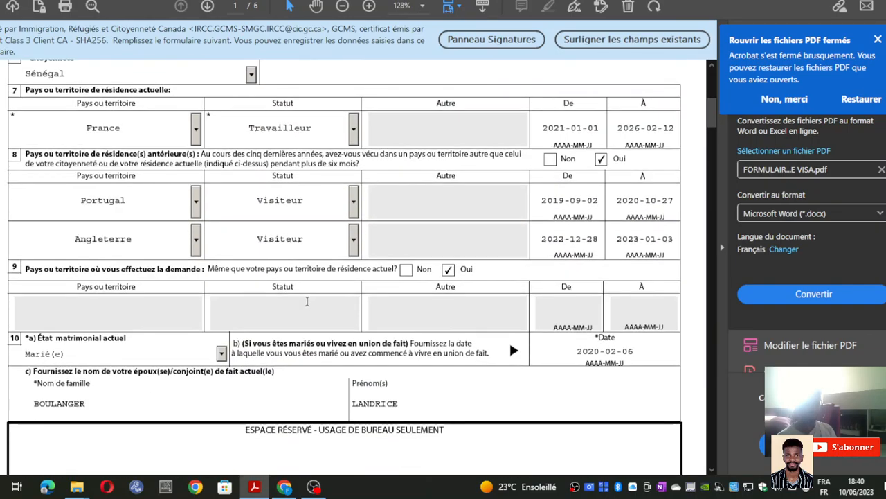
{"action": "scroll", "coordinate": [317, 277], "scroll_direction": "down", "scroll_amount": 3}
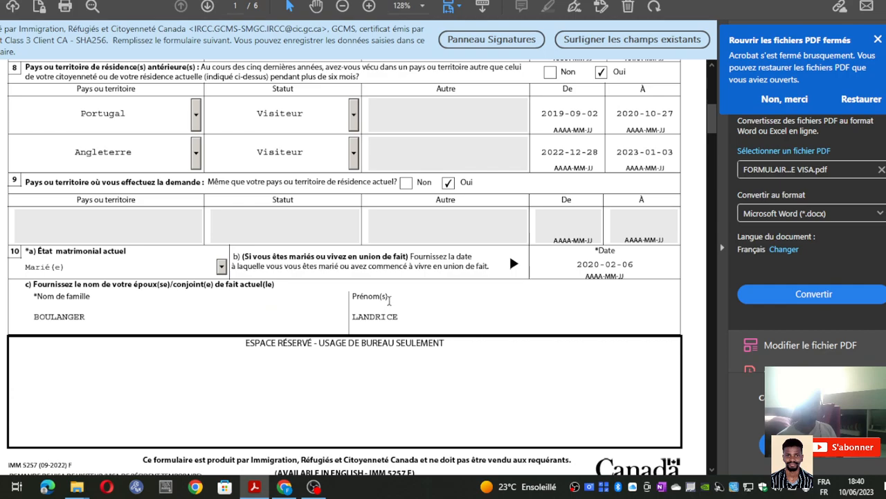
{"action": "scroll", "coordinate": [437, 308], "scroll_direction": "down", "scroll_amount": 10}
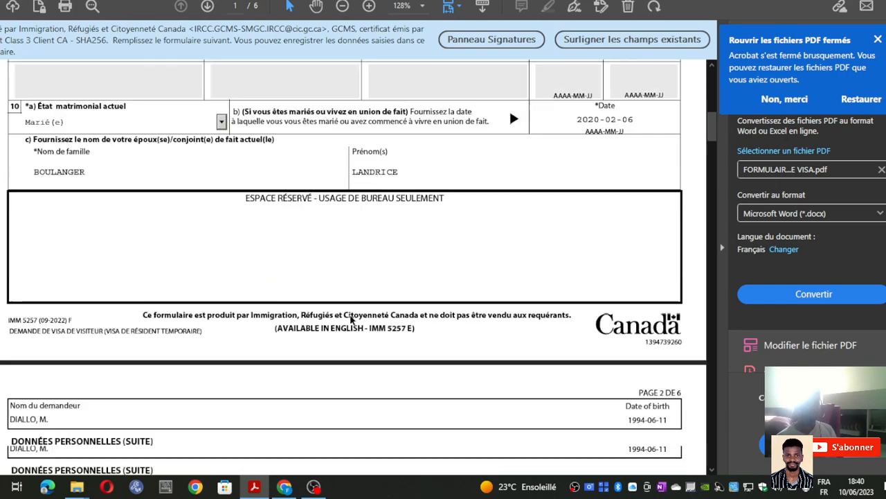
{"action": "scroll", "coordinate": [222, 298], "scroll_direction": "down", "scroll_amount": 8}
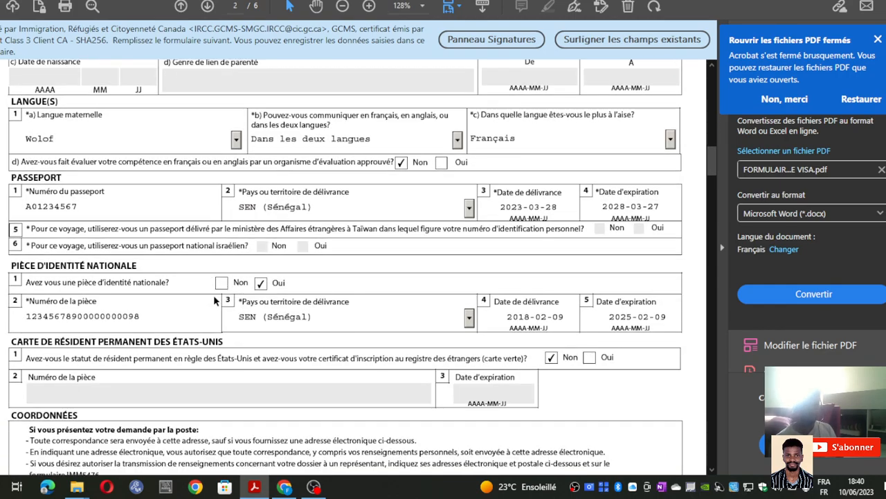
{"action": "scroll", "coordinate": [246, 286], "scroll_direction": "down", "scroll_amount": 7}
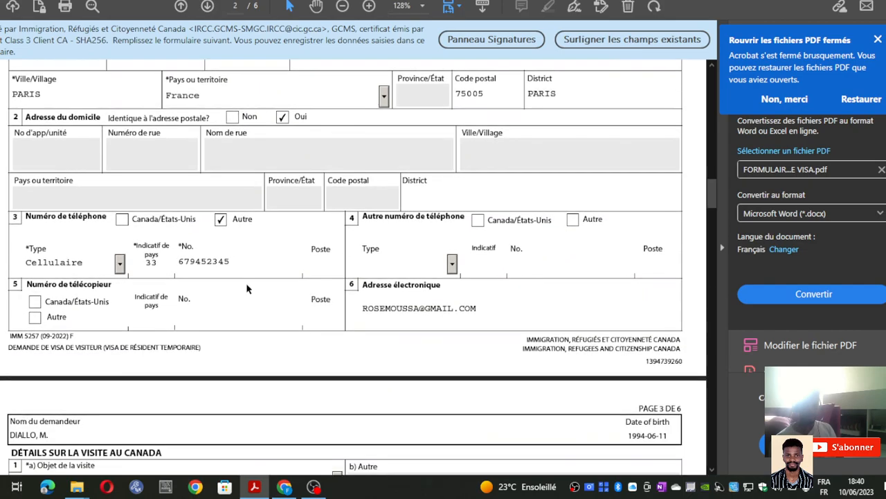
{"action": "scroll", "coordinate": [236, 291], "scroll_direction": "down", "scroll_amount": 3}
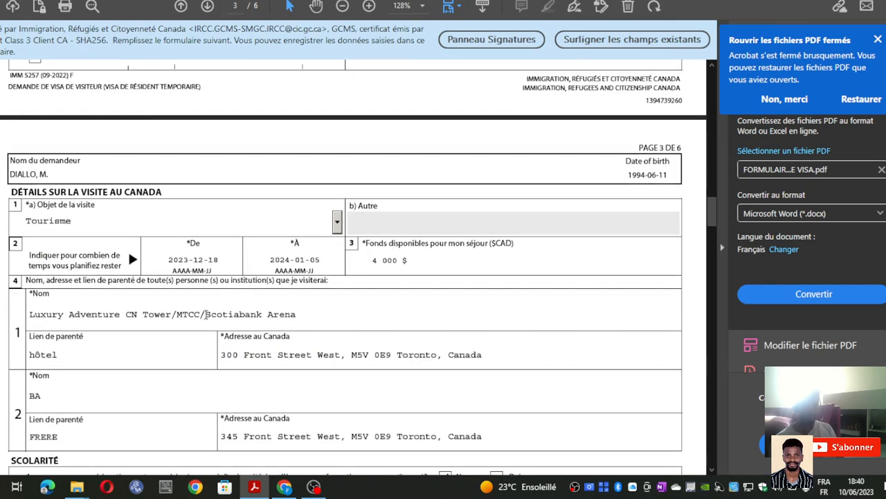
{"action": "scroll", "coordinate": [139, 339], "scroll_direction": "down", "scroll_amount": 3}
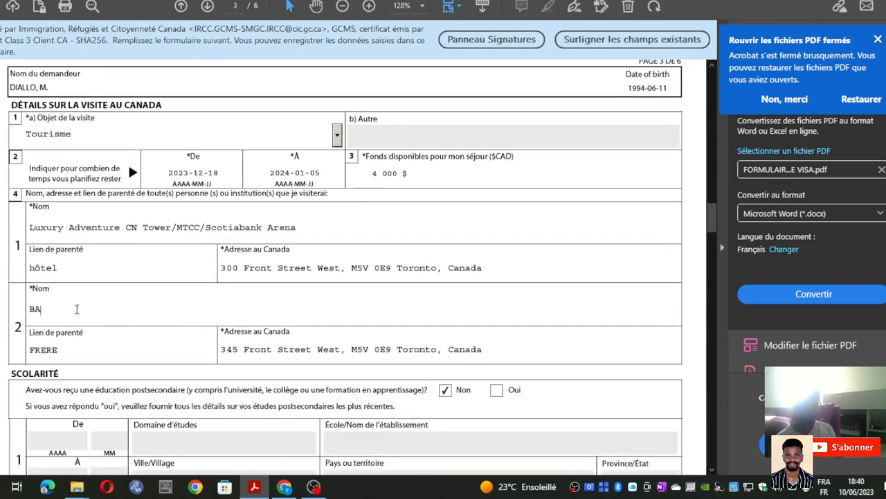
{"action": "key", "text": "BackSpace"}
{"action": "key", "text": "BackSpace"}
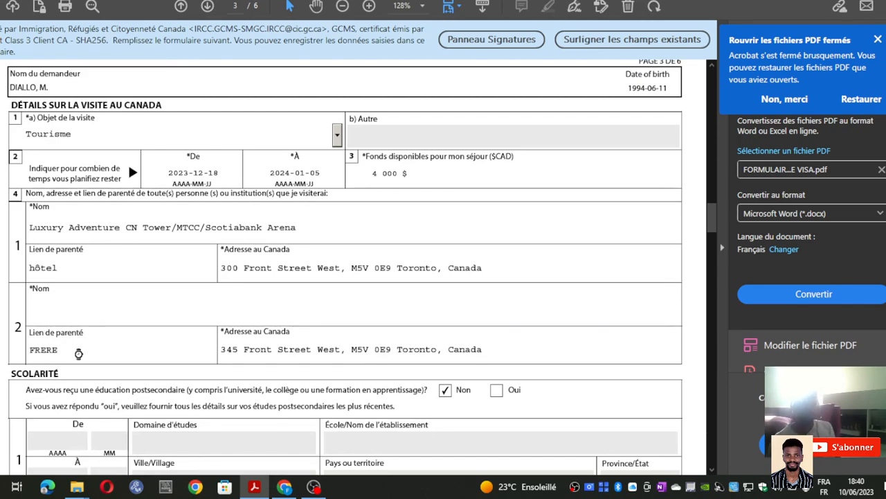
{"action": "key", "text": "BackSpace"}
{"action": "key", "text": "BackSpace"}
{"action": "key", "text": "BackSpace"}
{"action": "key", "text": "BackSpace"}
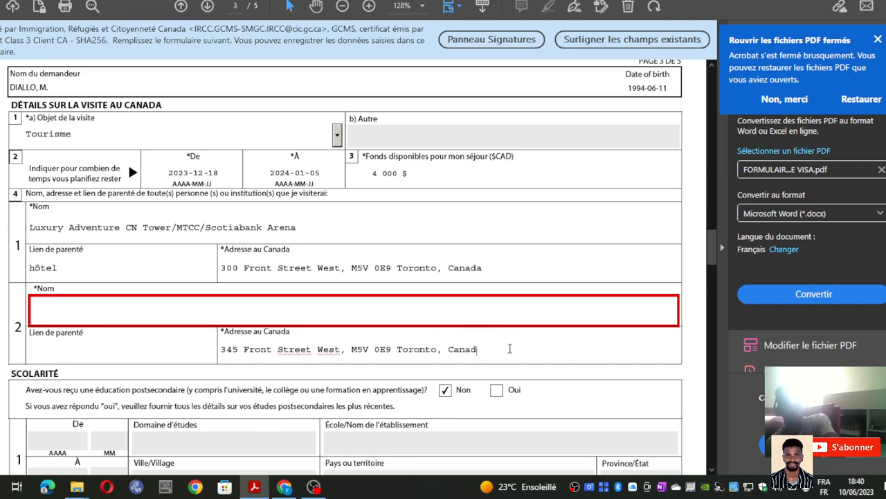
{"action": "key", "text": "BackSpace"}
{"action": "key", "text": "BackSpace"}
{"action": "key", "text": "BackSpace"}
{"action": "key", "text": "BackSpace"}
{"action": "key", "text": "BackSpace"}
{"action": "key", "text": "BackSpace"}
{"action": "key", "text": "BackSpace"}
{"action": "key", "text": "BackSpace"}
{"action": "key", "text": "BackSpace"}
{"action": "key", "text": "BackSpace"}
{"action": "key", "text": "BackSpace"}
{"action": "key", "text": "BackSpace"}
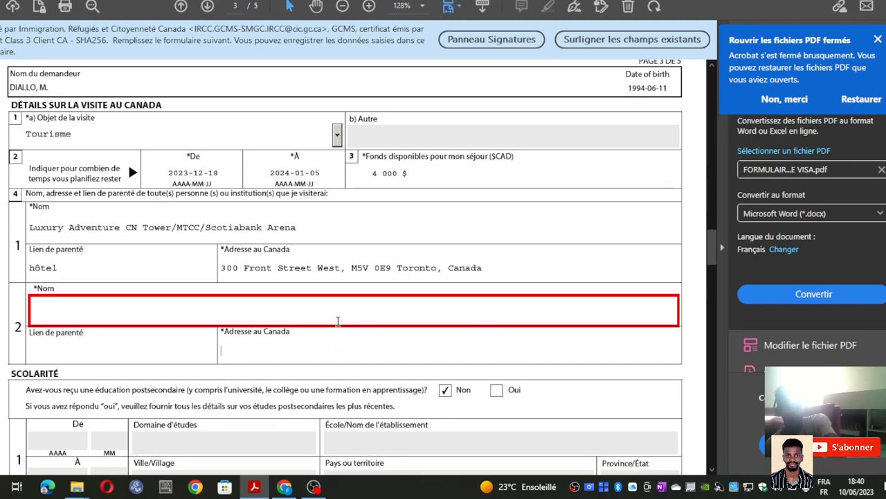
{"action": "left_click", "coordinate": [435, 273]}
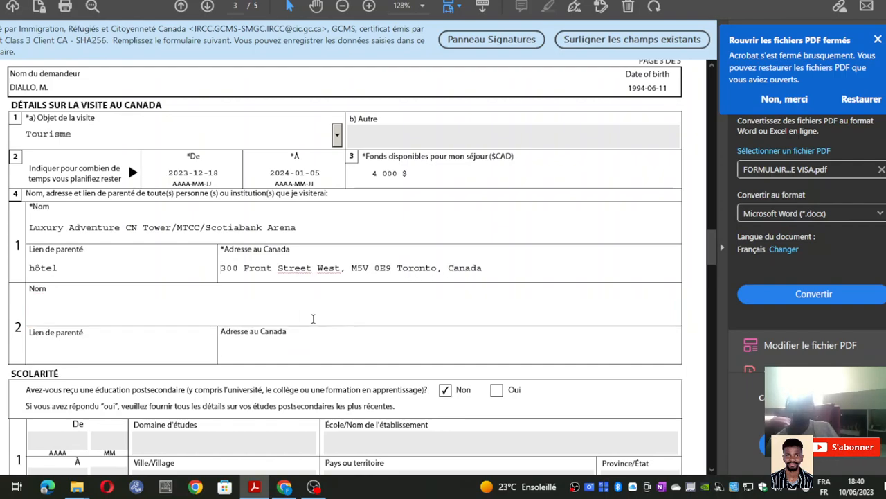
- Enter S.O. as the second visitee's name
{"action": "left_click", "coordinate": [191, 316]}
{"action": "type", "text": "S"}
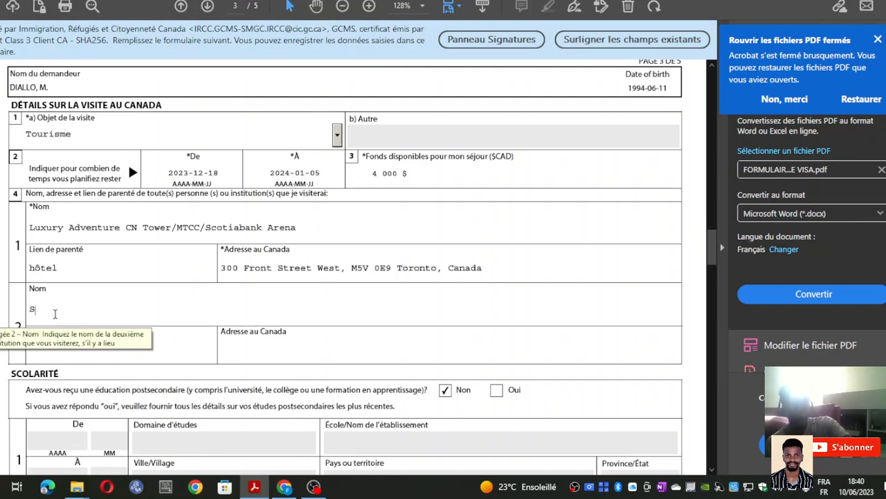
{"action": "type", "text": ".O"}
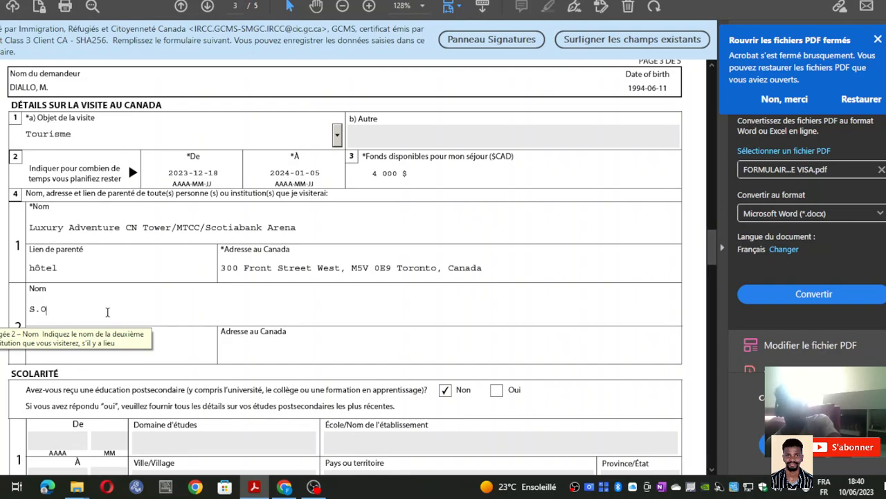
{"action": "scroll", "coordinate": [175, 305], "scroll_direction": "down", "scroll_amount": 3}
- Copy S.O. into the second visitee's relationship and Canadian address fields
{"action": "left_click", "coordinate": [61, 234]}
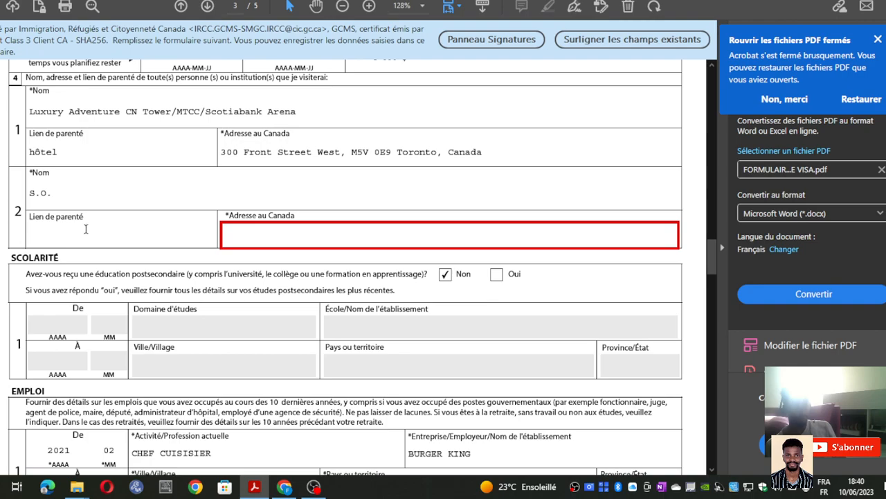
{"action": "right_click", "coordinate": [42, 196]}
{"action": "left_click", "coordinate": [89, 223]}
{"action": "right_click", "coordinate": [60, 240]}
{"action": "left_click", "coordinate": [97, 250]}
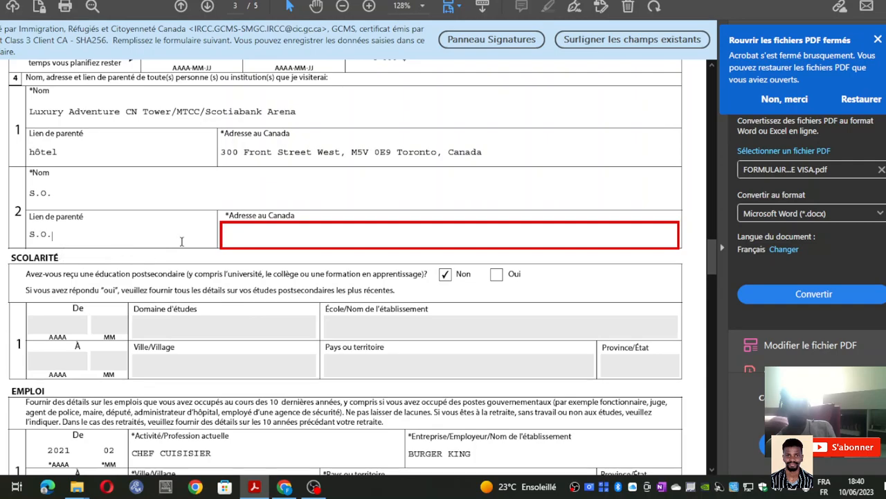
{"action": "right_click", "coordinate": [258, 236]}
{"action": "left_click", "coordinate": [298, 248]}
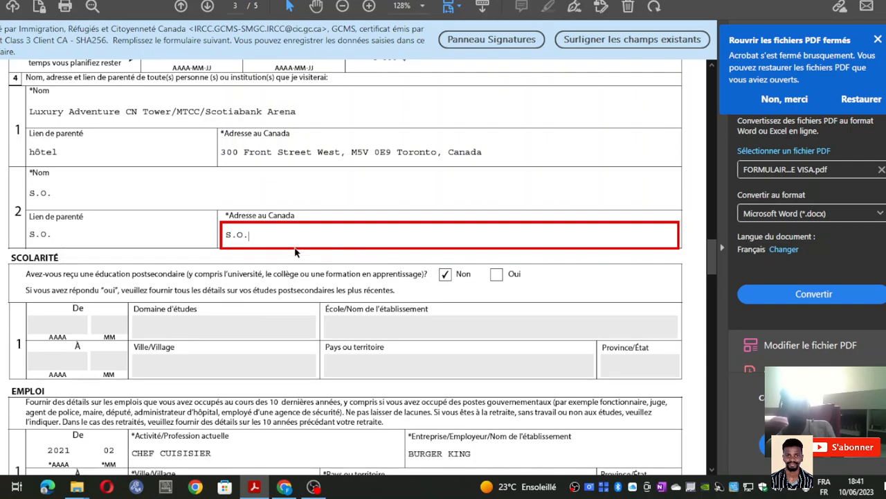
{"action": "left_click", "coordinate": [191, 207]}
- Scroll down through pages 3–5 to the end of the form
{"action": "scroll", "coordinate": [229, 225], "scroll_direction": "down", "scroll_amount": 3}
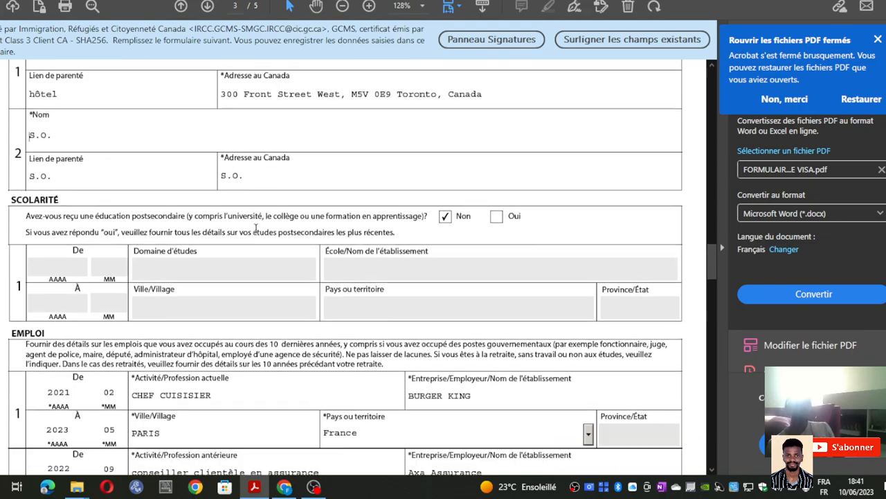
{"action": "scroll", "coordinate": [251, 233], "scroll_direction": "up", "scroll_amount": 2}
{"action": "scroll", "coordinate": [254, 233], "scroll_direction": "down", "scroll_amount": 3}
{"action": "scroll", "coordinate": [254, 233], "scroll_direction": "down", "scroll_amount": 10}
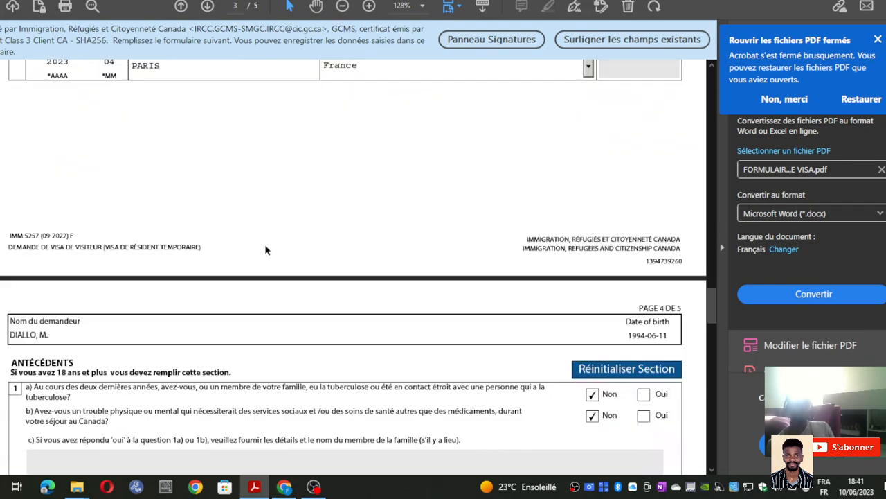
{"action": "scroll", "coordinate": [276, 272], "scroll_direction": "down", "scroll_amount": 15}
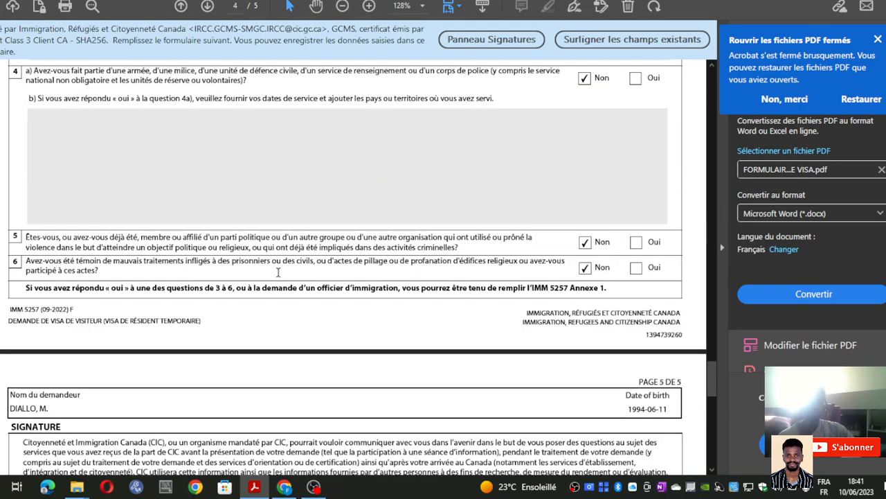
- Scroll back up to page 1's marital status Marié(e) and spouse details
{"action": "scroll", "coordinate": [280, 276], "scroll_direction": "up", "scroll_amount": 3}
{"action": "scroll", "coordinate": [280, 270], "scroll_direction": "up", "scroll_amount": 15}
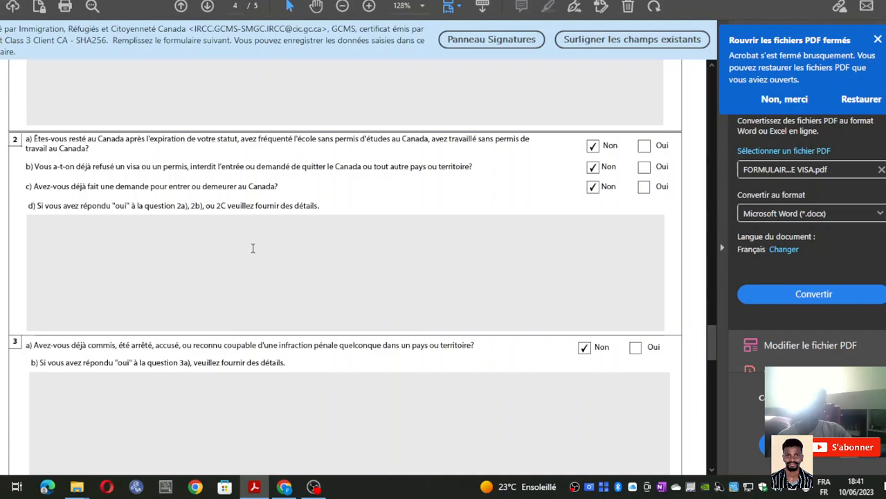
{"action": "scroll", "coordinate": [473, 241], "scroll_direction": "up", "scroll_amount": 3}
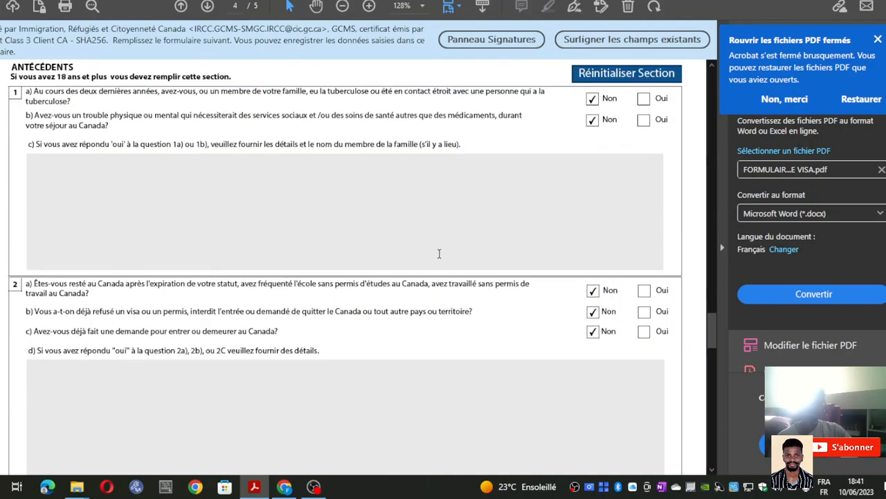
{"action": "scroll", "coordinate": [403, 255], "scroll_direction": "up", "scroll_amount": 15}
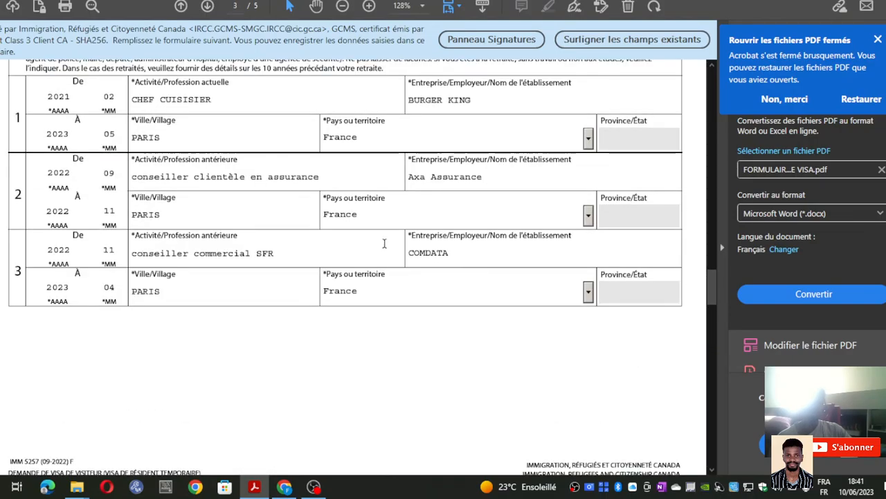
{"action": "scroll", "coordinate": [382, 242], "scroll_direction": "up", "scroll_amount": 3}
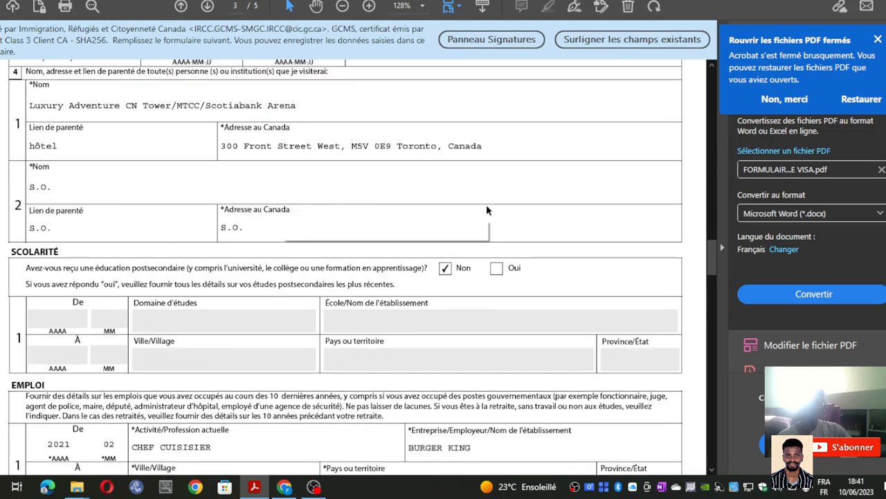
{"action": "scroll", "coordinate": [354, 247], "scroll_direction": "up", "scroll_amount": 1}
{"action": "scroll", "coordinate": [353, 247], "scroll_direction": "up", "scroll_amount": 20}
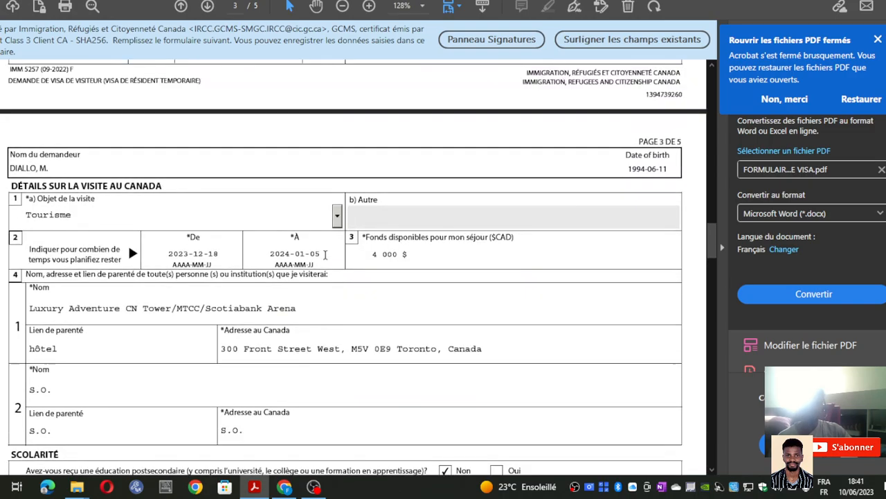
{"action": "scroll", "coordinate": [327, 259], "scroll_direction": "up", "scroll_amount": 15}
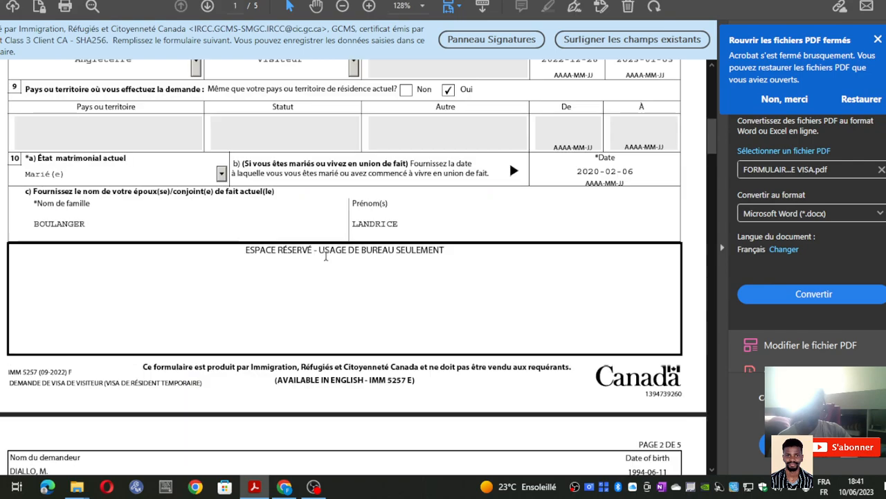